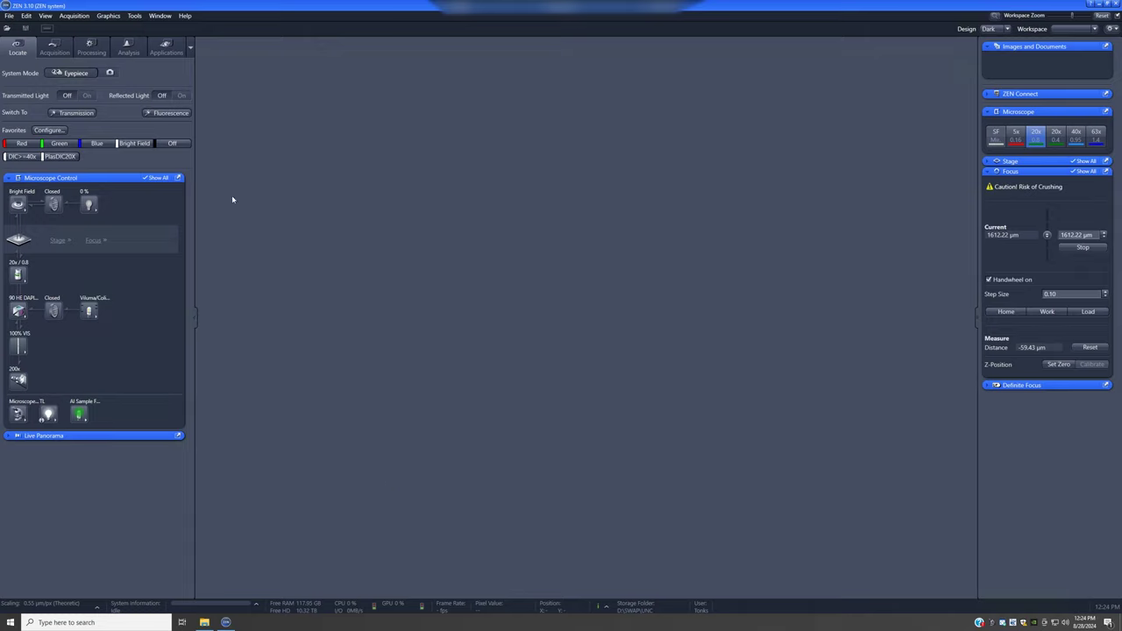
# Launch the AI Sample Finder Wizard from the acquisition workspace and run sample detection to create the slide overview
pyautogui.click(54, 48)
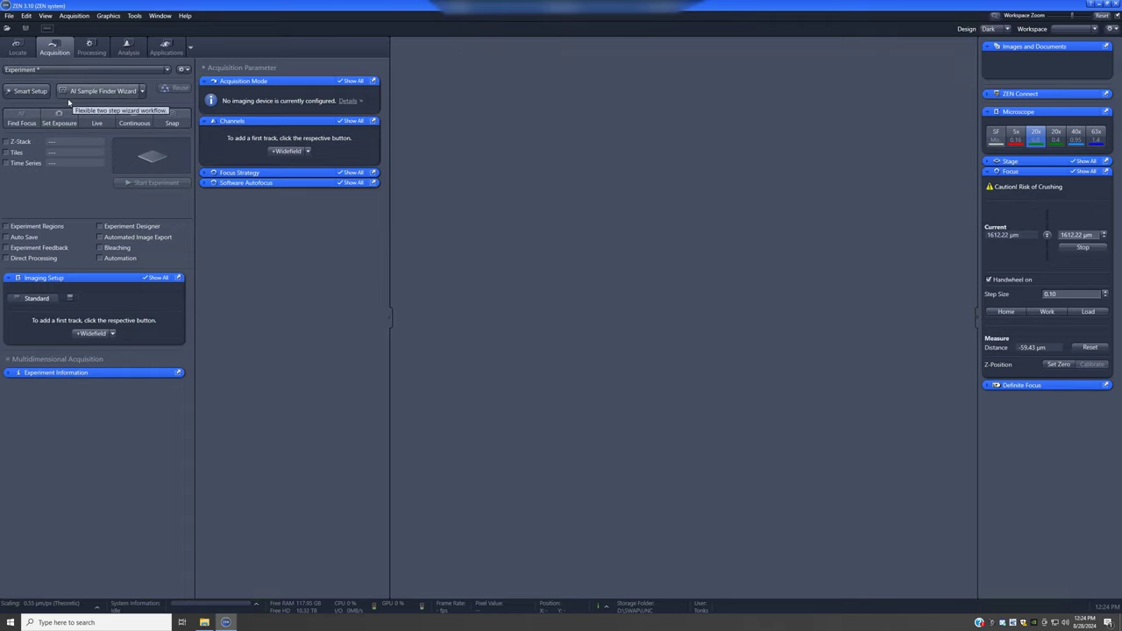
pyautogui.click(141, 90)
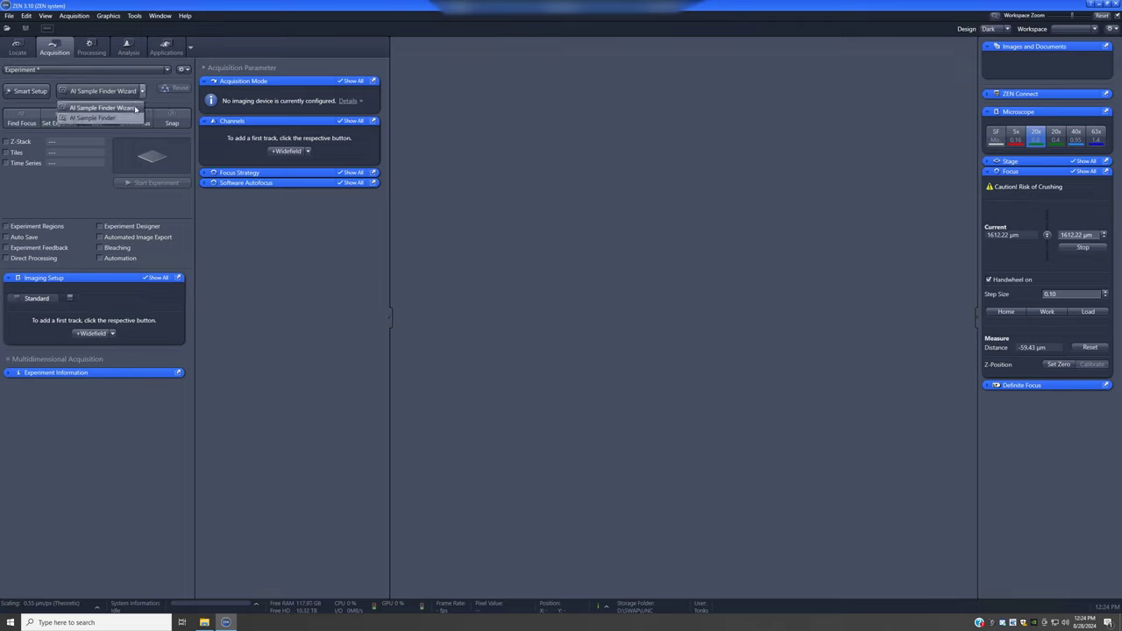
pyautogui.click(136, 108)
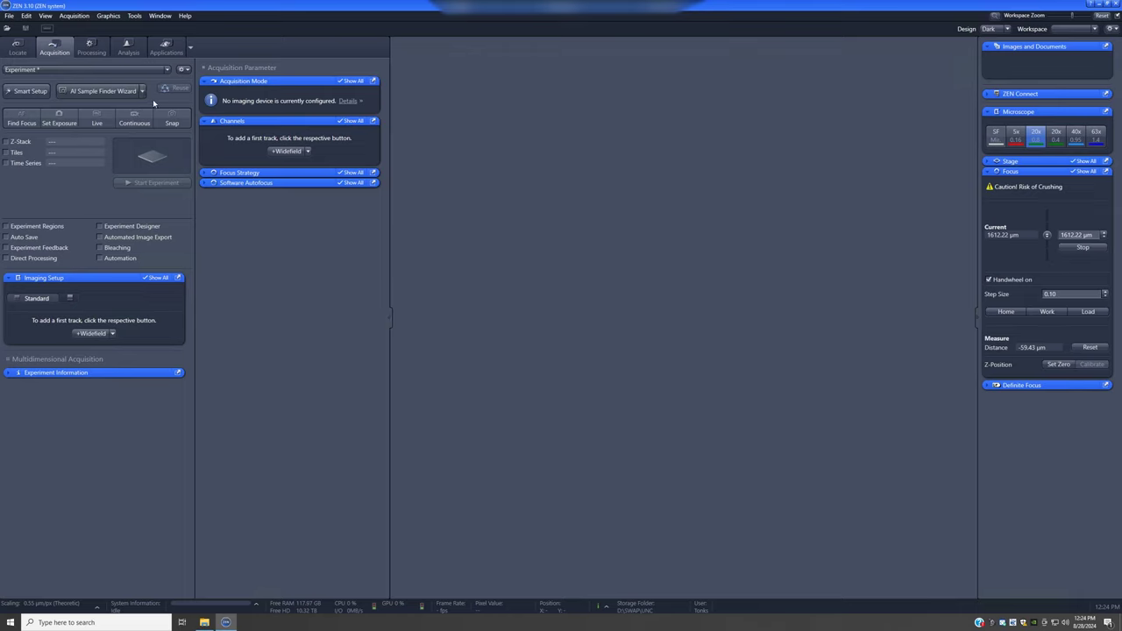
pyautogui.click(103, 92)
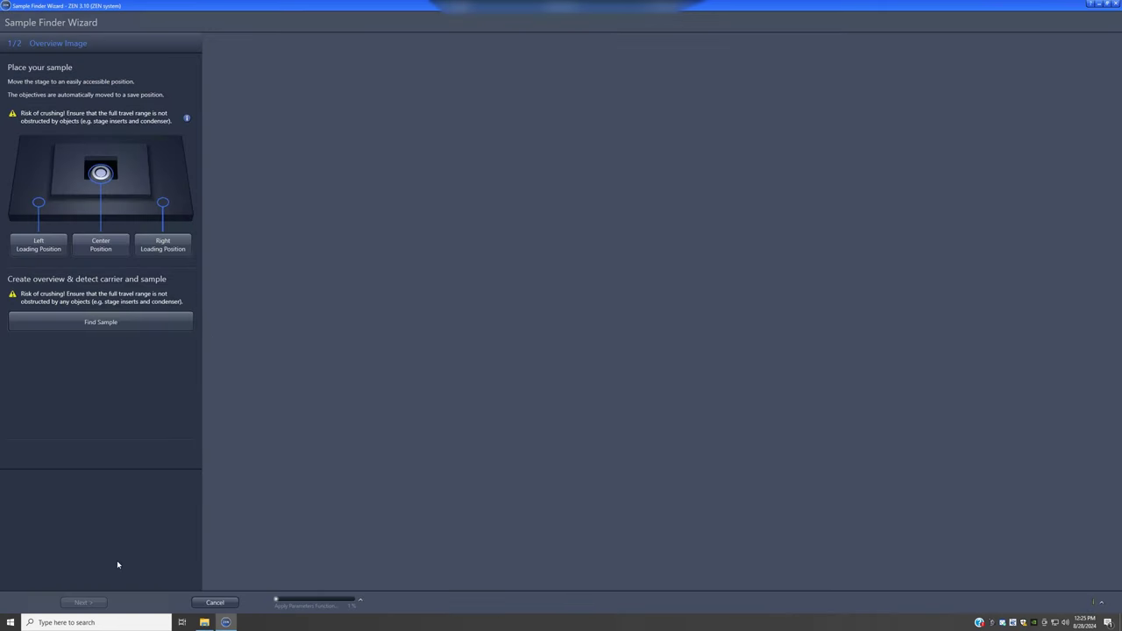
pyautogui.click(121, 326)
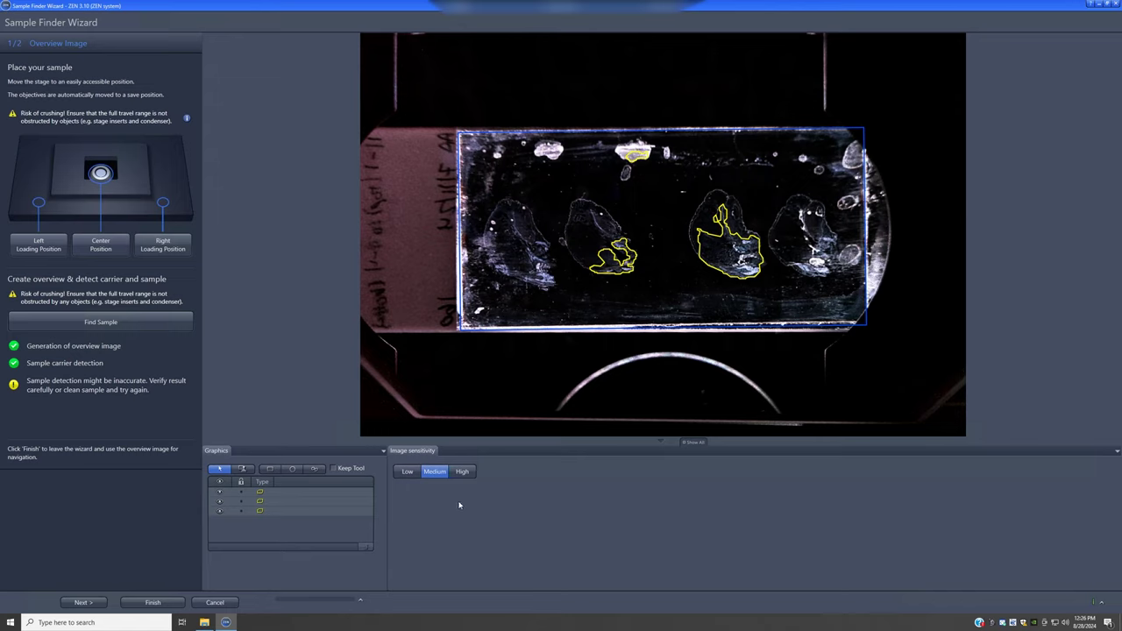
# Delete all three automatically detected sample regions from the overview image
pyautogui.click(296, 511)
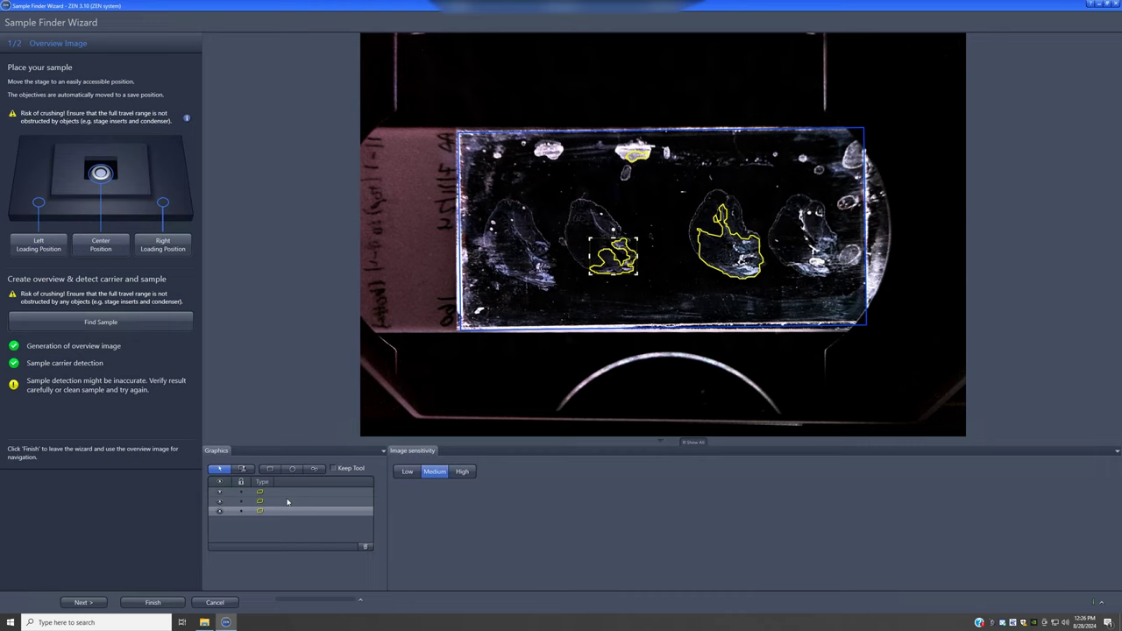
pyautogui.keyDown('ctrl'); pyautogui.click(288, 501); pyautogui.keyUp('ctrl')
pyautogui.keyDown('ctrl'); pyautogui.click(289, 492); pyautogui.keyUp('ctrl')
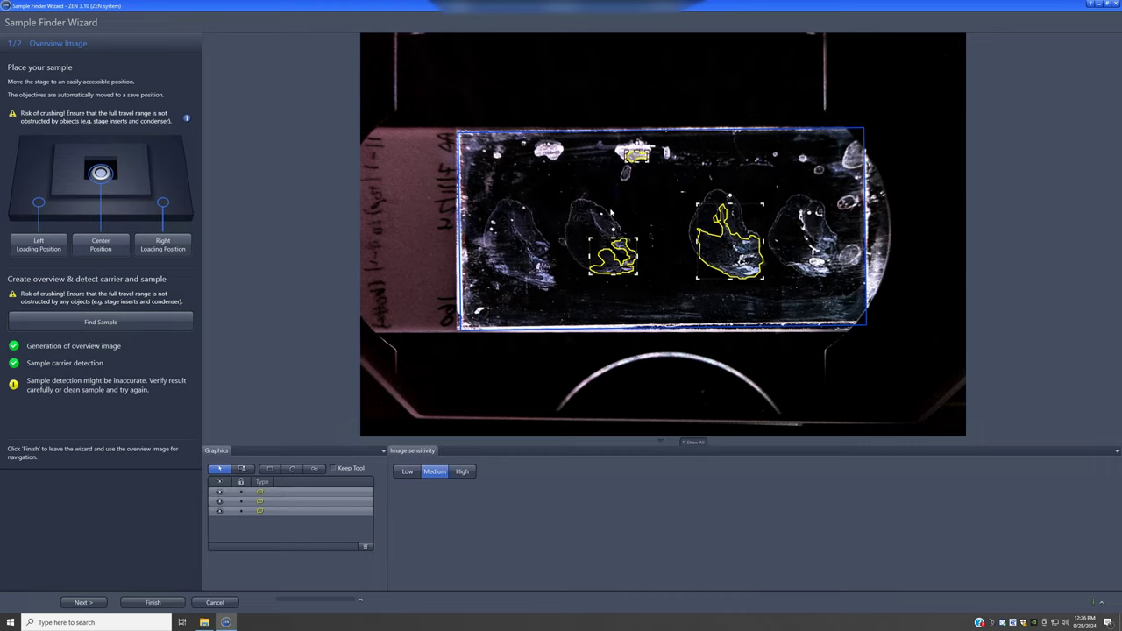
pyautogui.click(366, 547)
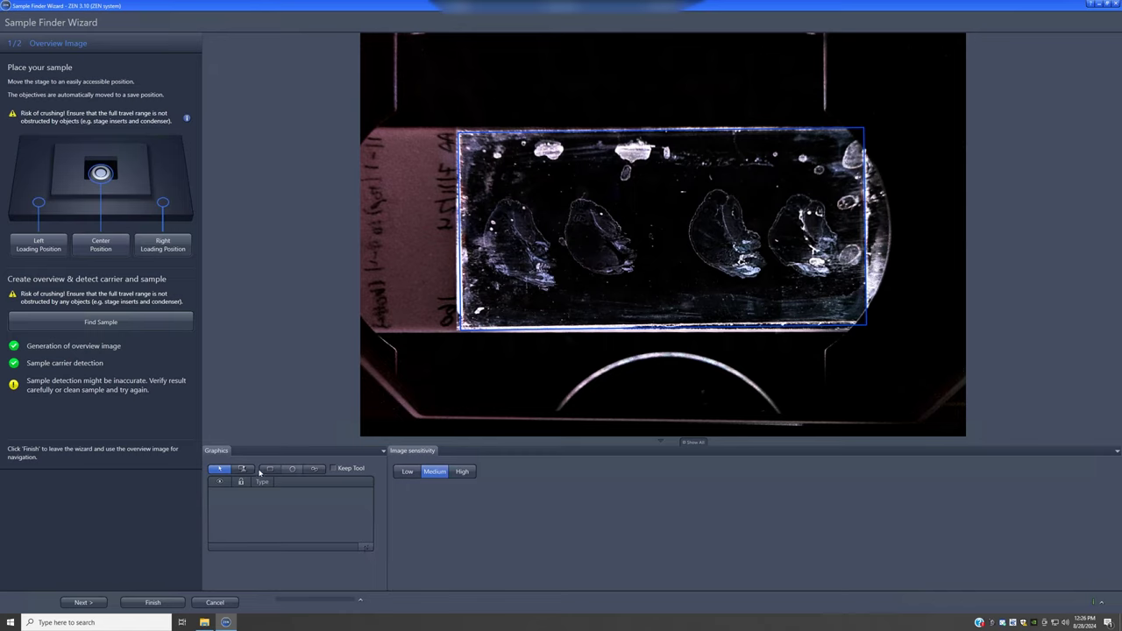
pyautogui.click(314, 471)
pyautogui.moveTo(505, 194)
pyautogui.mouseDown()
pyautogui.moveTo(471, 237)
pyautogui.moveTo(479, 263)
pyautogui.moveTo(513, 297)
pyautogui.moveTo(545, 303)
pyautogui.moveTo(566, 266)
pyautogui.moveTo(536, 206)
pyautogui.moveTo(519, 190)
pyautogui.moveTo(506, 198)
pyautogui.mouseUp()
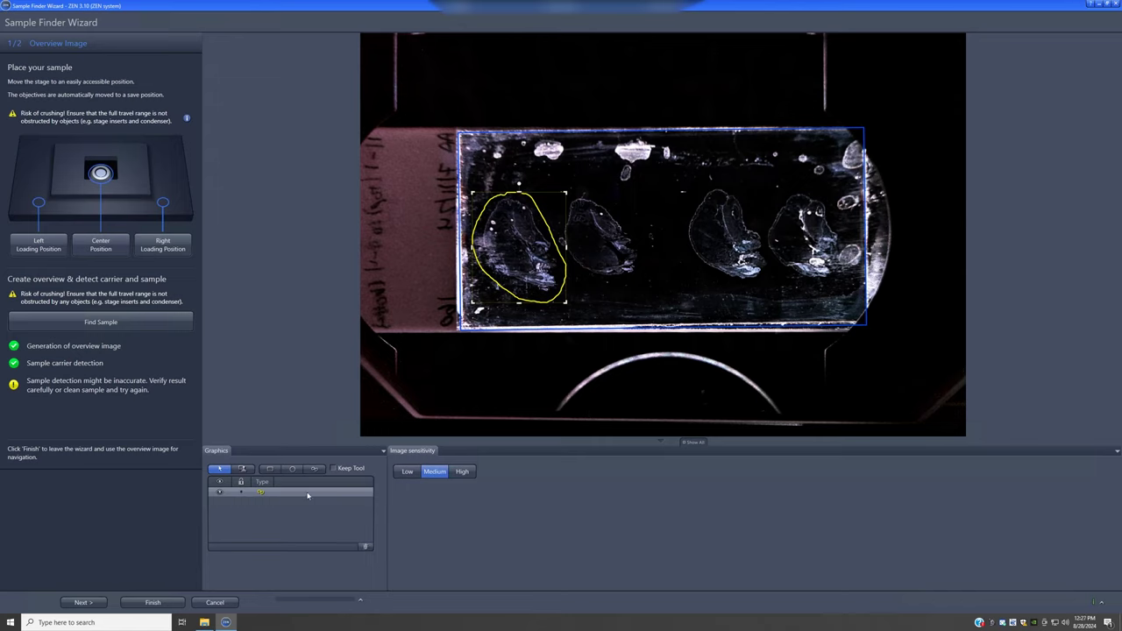
pyautogui.click(363, 548)
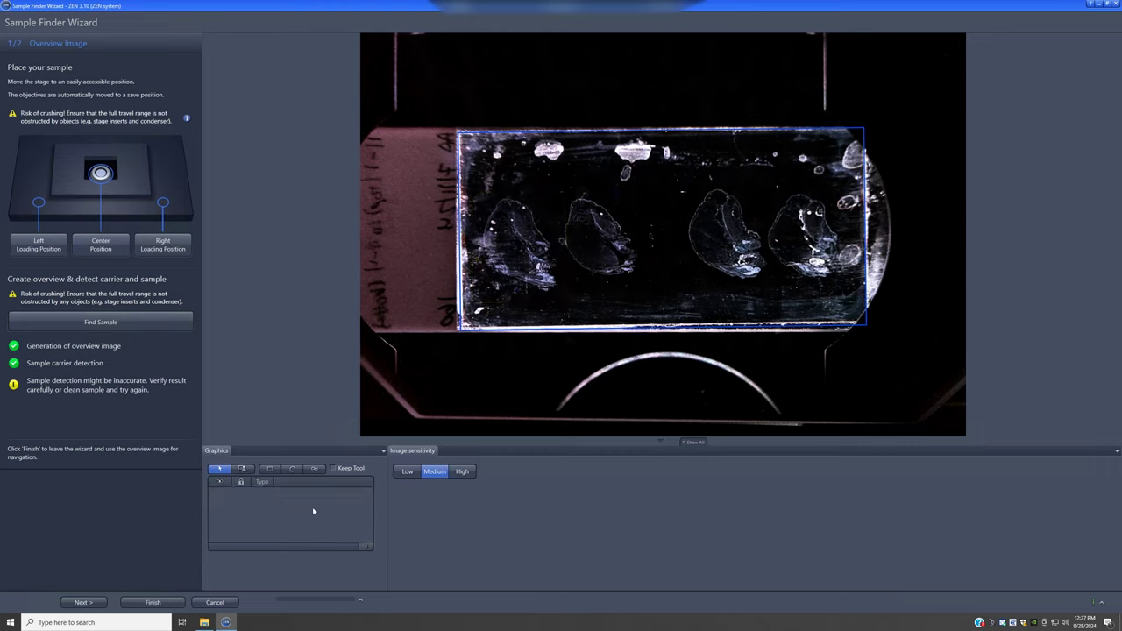
# Outline the tissue section nearest the slide label with a freehand contour and copy the contour onto the other three sections
pyautogui.click(313, 468)
pyautogui.moveTo(496, 196)
pyautogui.mouseDown()
pyautogui.moveTo(479, 250)
pyautogui.moveTo(493, 273)
pyautogui.moveTo(557, 297)
pyautogui.moveTo(556, 241)
pyautogui.moveTo(538, 206)
pyautogui.moveTo(496, 196)
pyautogui.mouseUp()
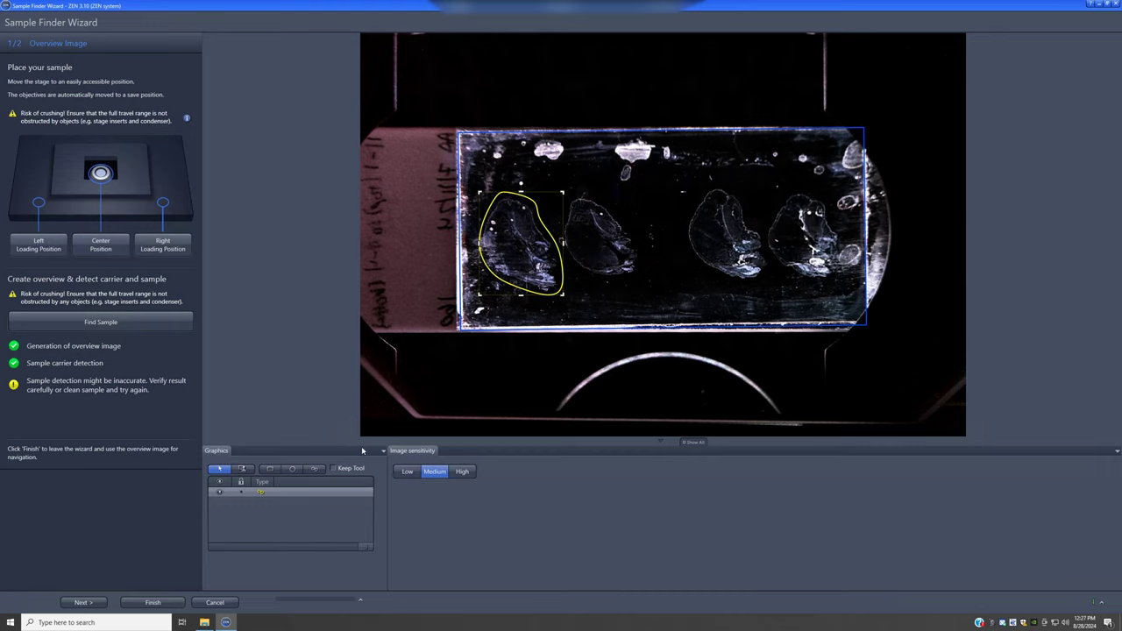
pyautogui.click(243, 471)
pyautogui.click(601, 242)
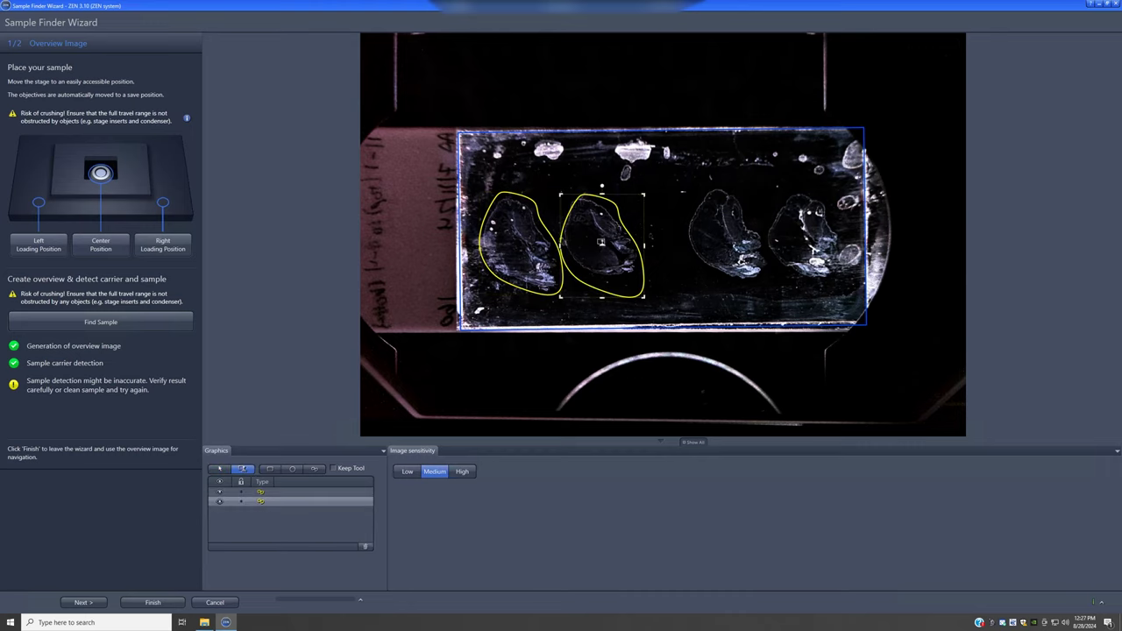
pyautogui.click(729, 237)
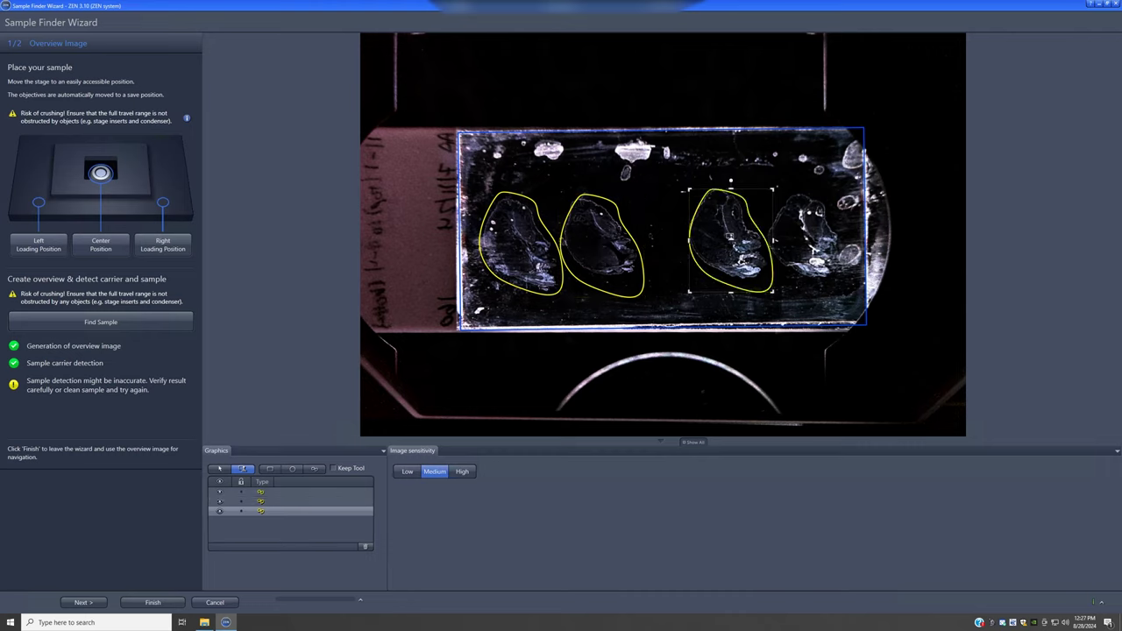
pyautogui.click(807, 235)
# Align the three copied contours with their tissue sections and proceed to the overview scan with long-range autofocus
pyautogui.click(238, 469)
pyautogui.moveTo(607, 249); pyautogui.dragTo(606, 239)
pyautogui.click(738, 250)
pyautogui.moveTo(738, 250); pyautogui.dragTo(737, 248)
pyautogui.click(815, 254)
pyautogui.moveTo(815, 255); pyautogui.dragTo(811, 253)
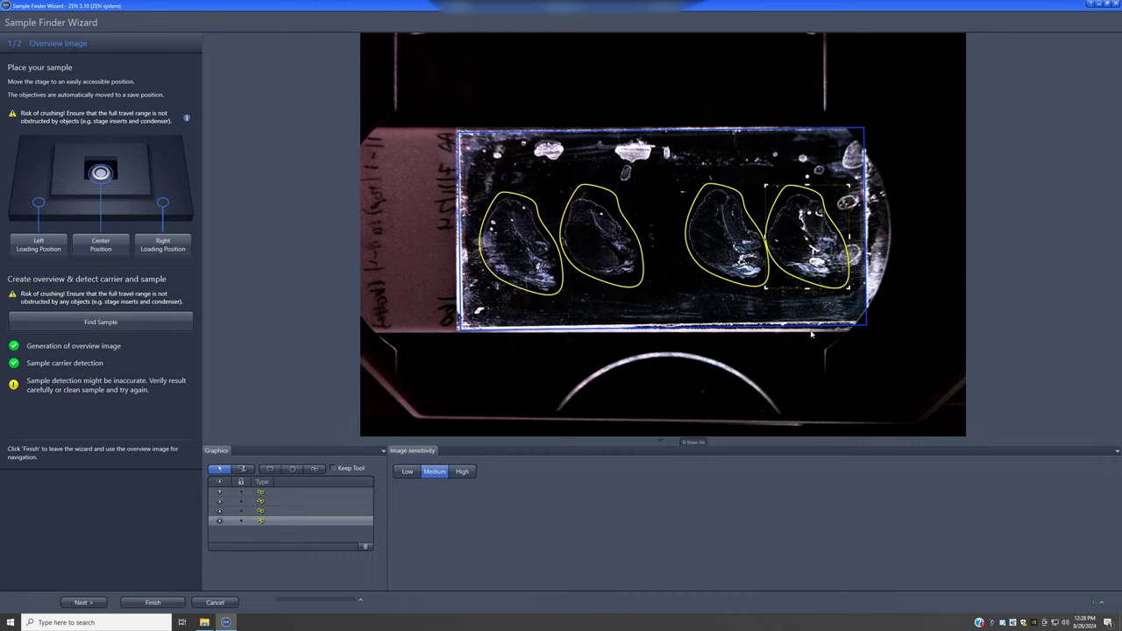
pyautogui.click(82, 603)
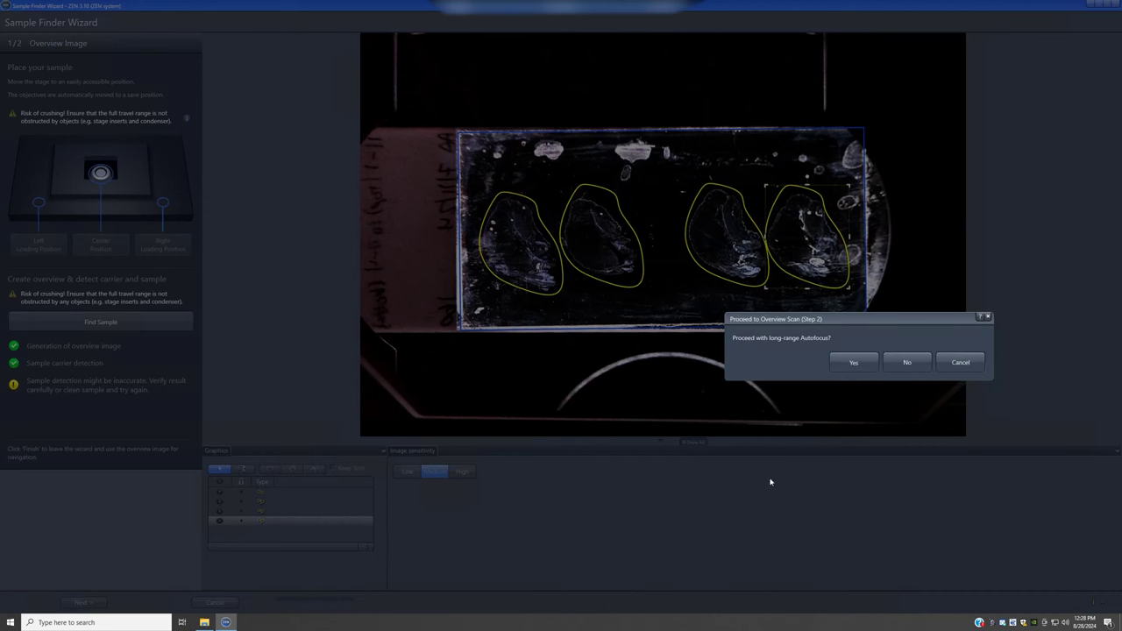
pyautogui.click(849, 364)
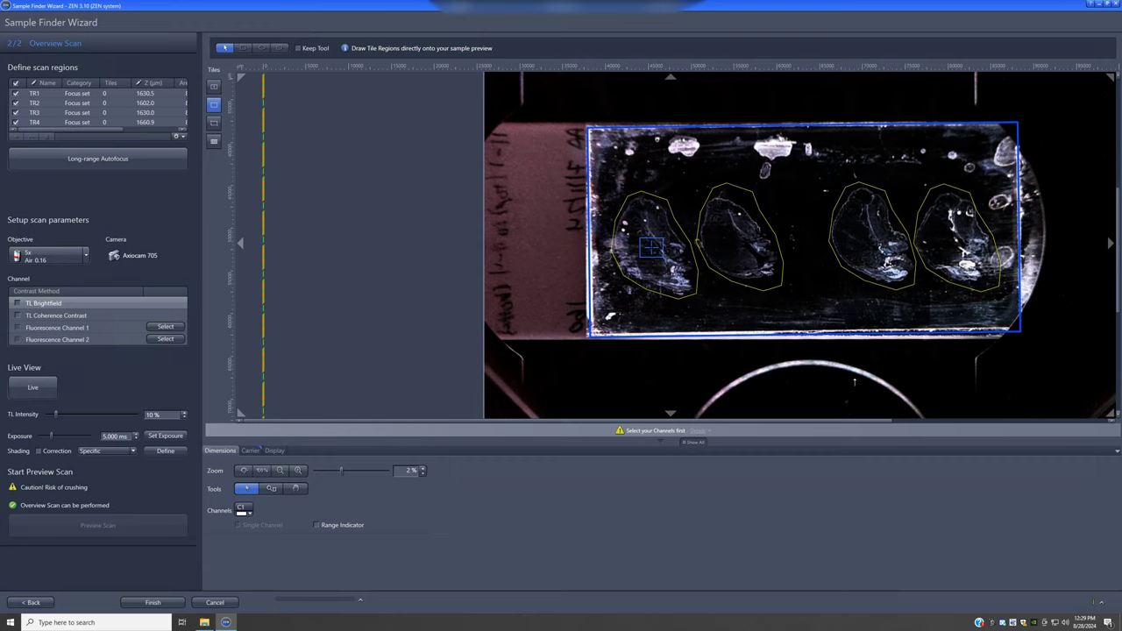
# Go through the four scan regions, setting Z to 1603.0 µm for TR2 and 1631.0 µm for TR3
pyautogui.click(165, 94)
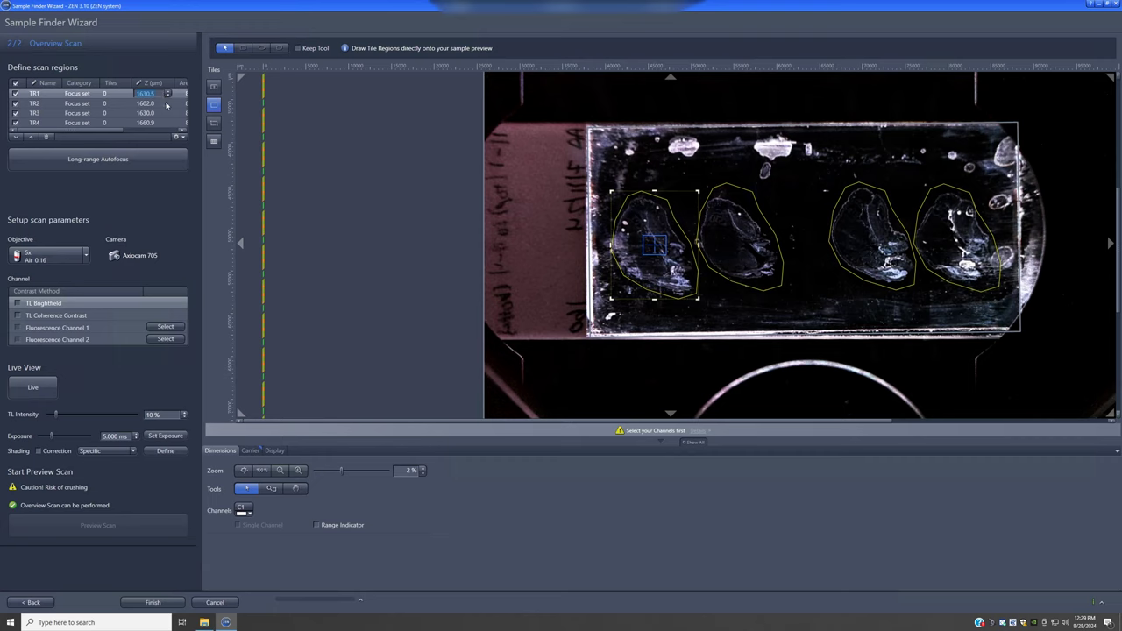
pyautogui.click(166, 105)
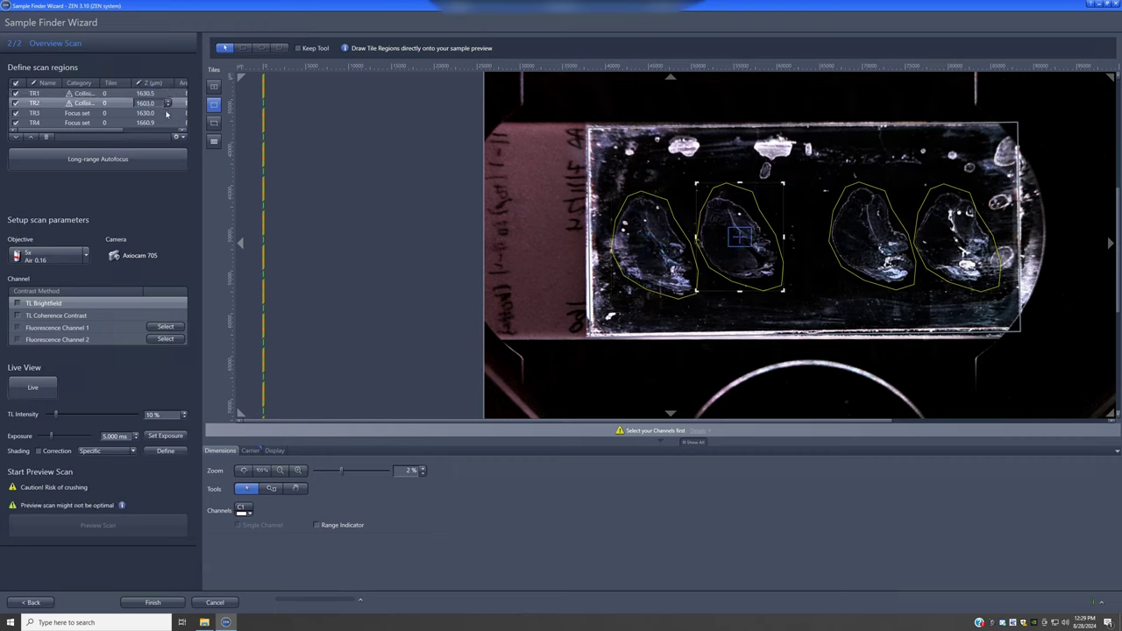
pyautogui.click(166, 113)
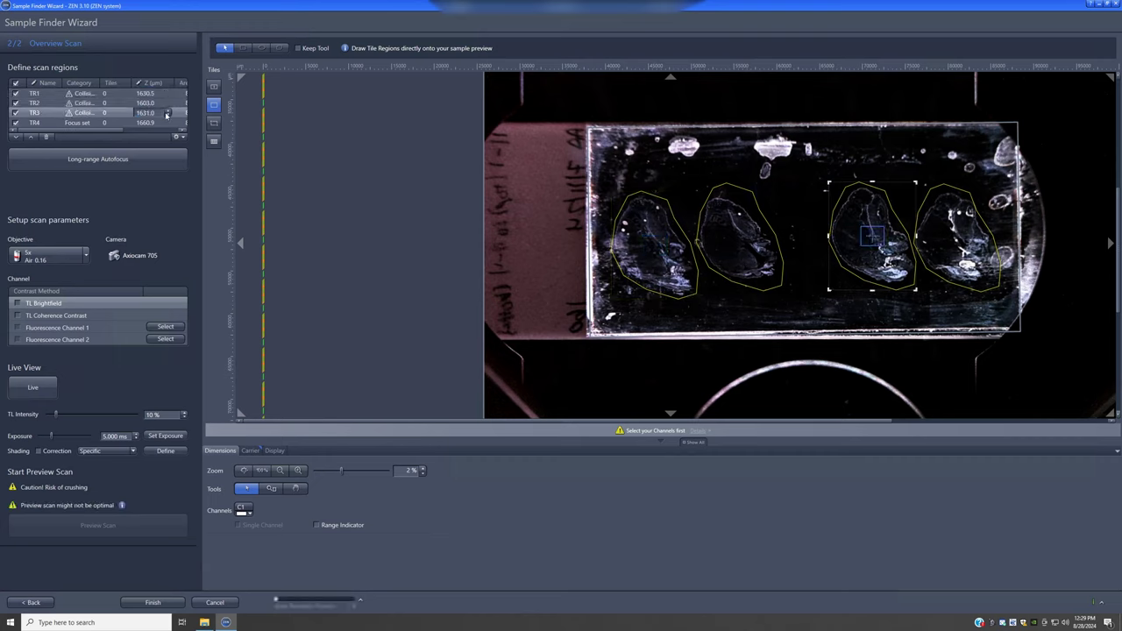
pyautogui.click(165, 124)
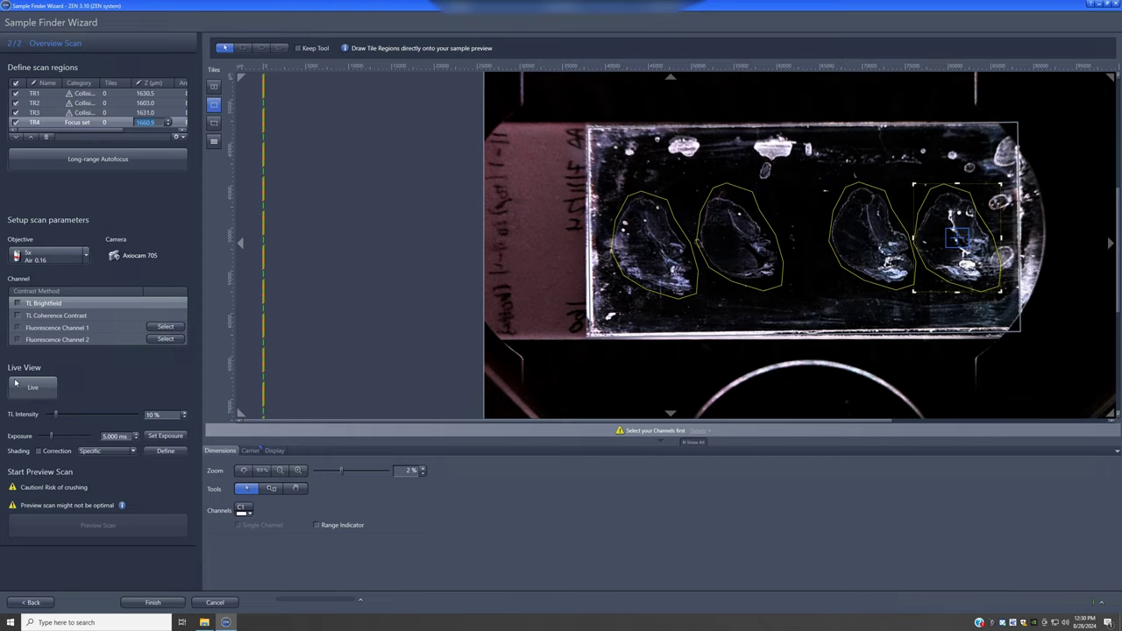
# Start a live TL Brightfield view with display settings shown and 25 ms exposure, and move it to the TR4 section's outer edge
pyautogui.click(32, 387)
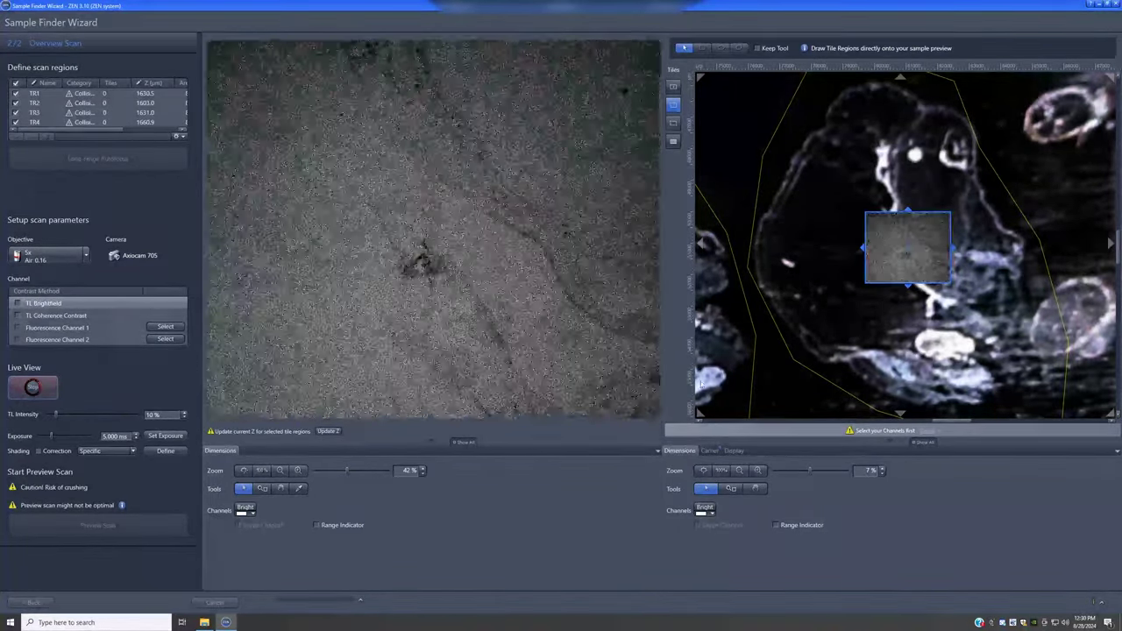
pyautogui.click(733, 451)
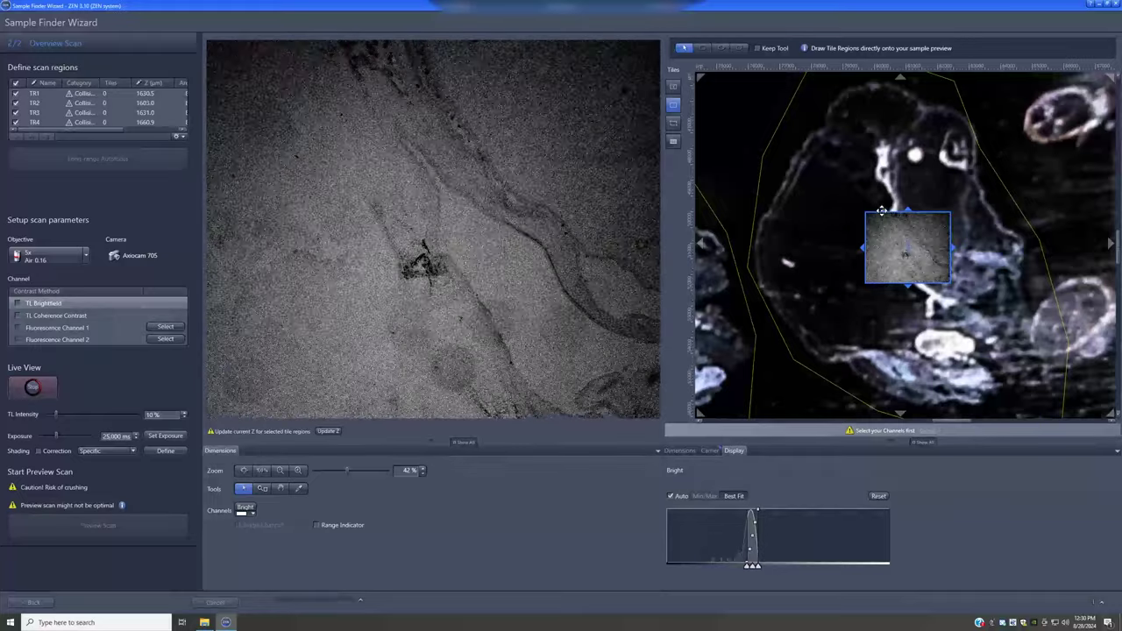
pyautogui.doubleClick(786, 157)
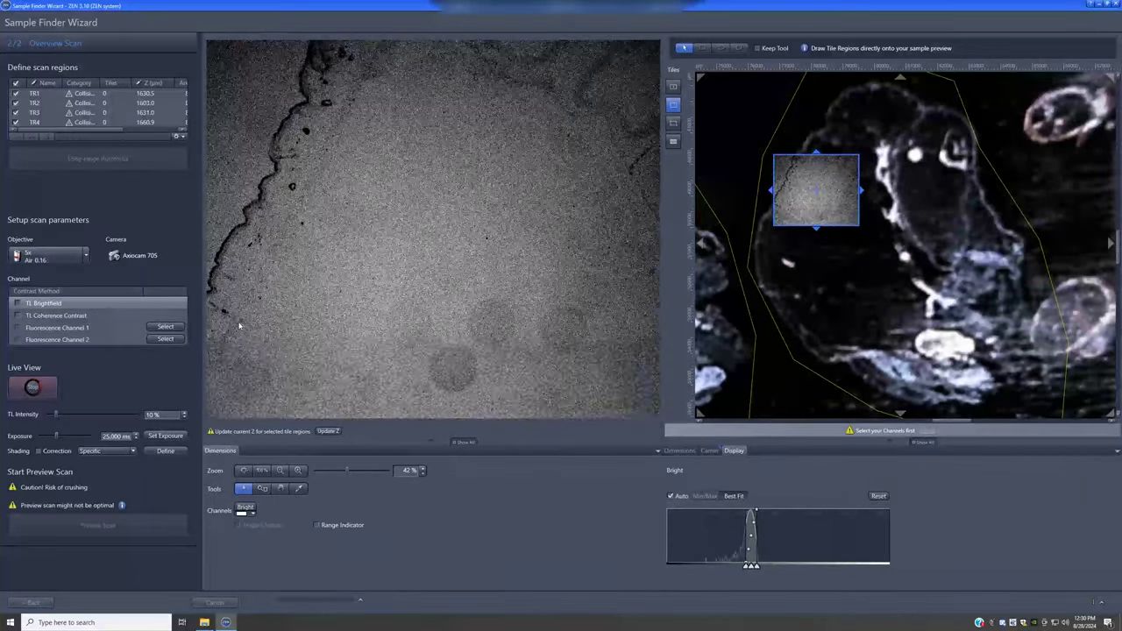
# Switch the live view to TL Coherence Contrast, set its exposure automatically, and check the tissue edge before stopping live
pyautogui.click(69, 316)
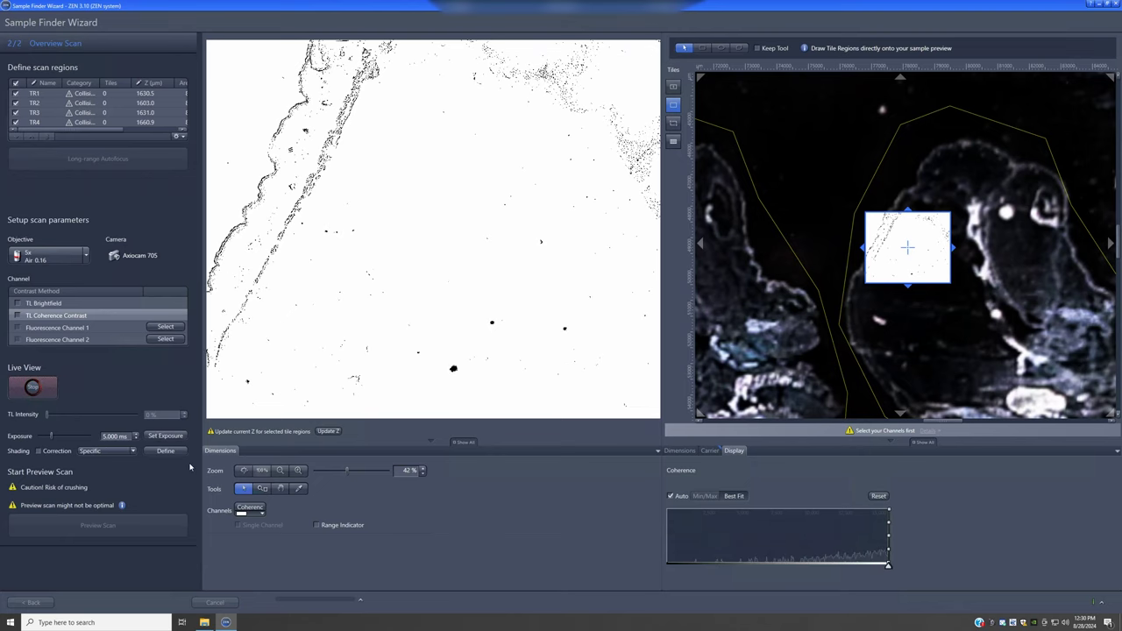
pyautogui.click(164, 436)
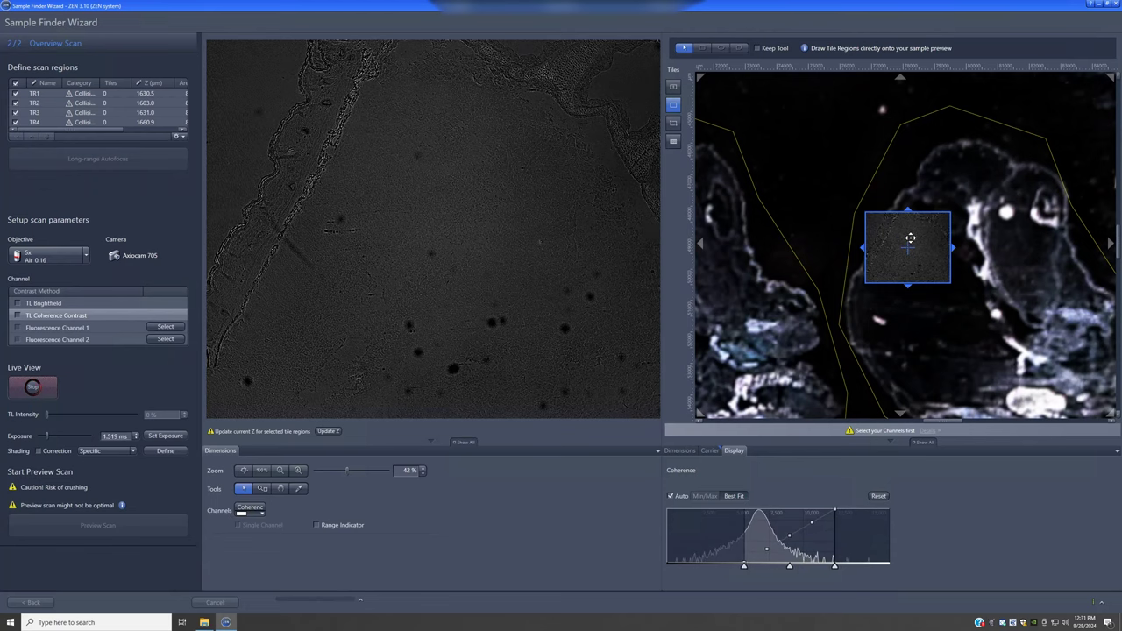
pyautogui.moveTo(904, 235); pyautogui.dragTo(1044, 184)
pyautogui.moveTo(1043, 182); pyautogui.dragTo(924, 227)
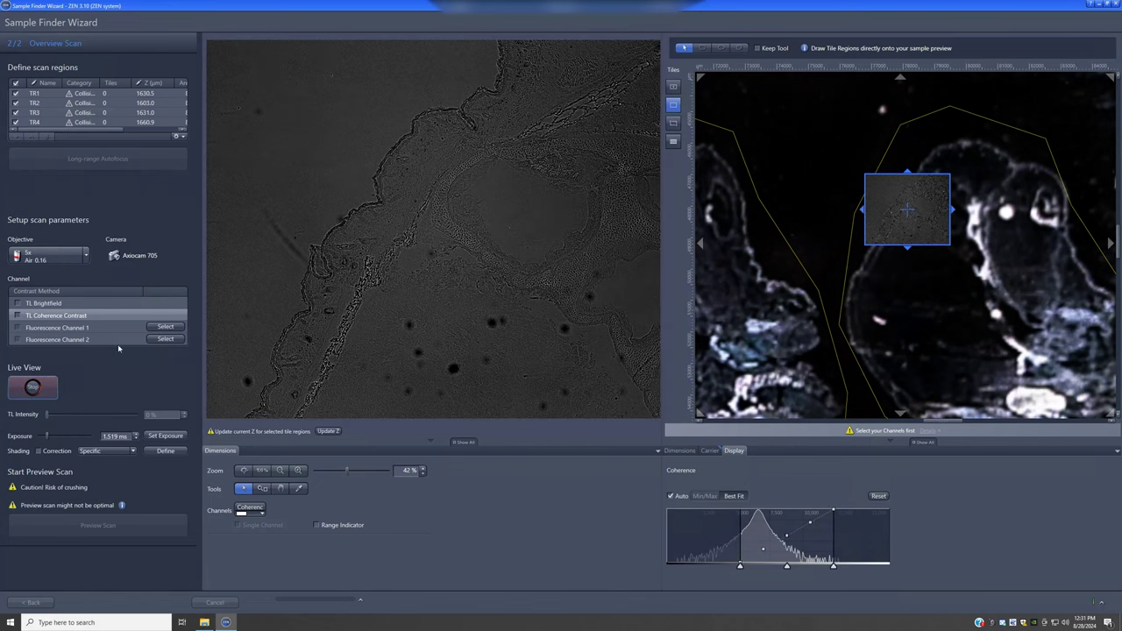
pyautogui.click(31, 389)
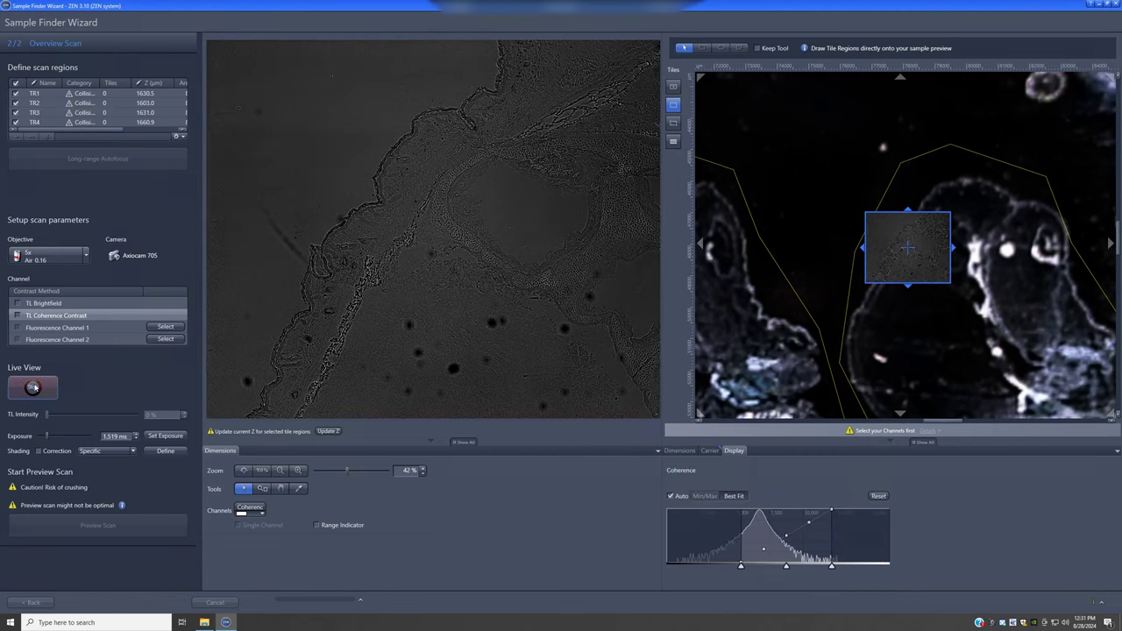
# Assign DAPI to Fluorescence Channel 1 and check its signal in a live view
pyautogui.click(166, 327)
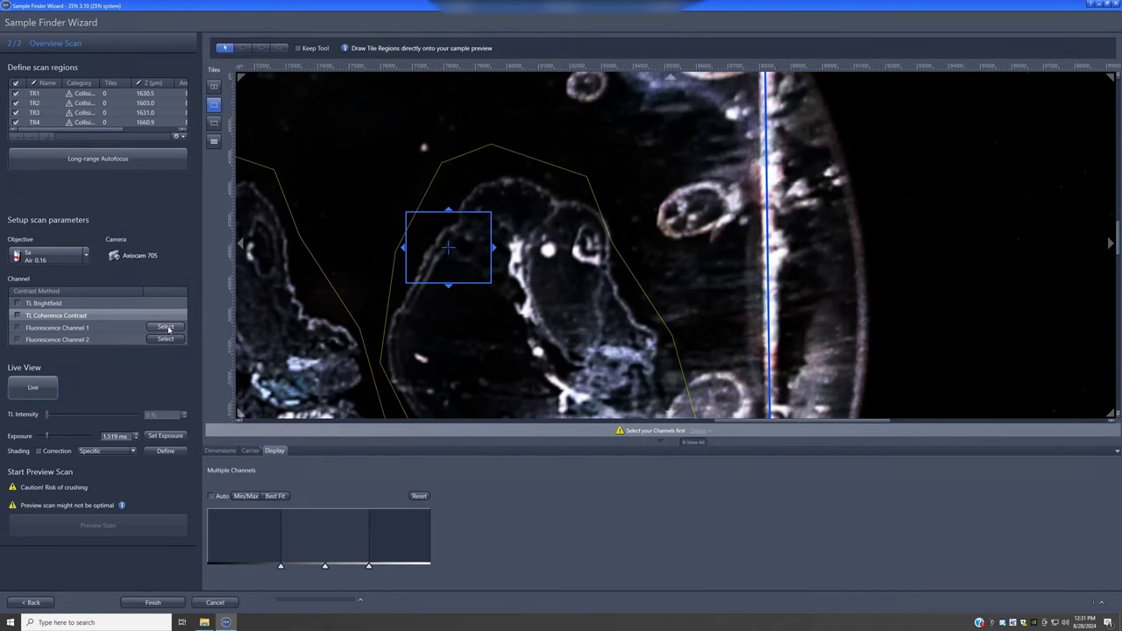
pyautogui.click(165, 340)
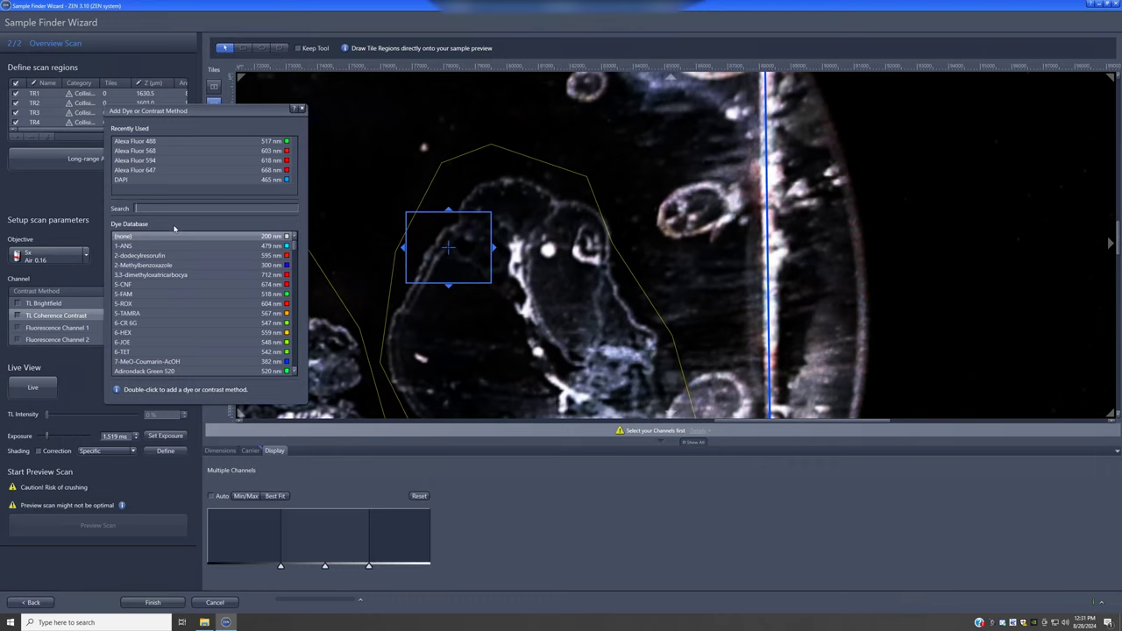
pyautogui.doubleClick(146, 181)
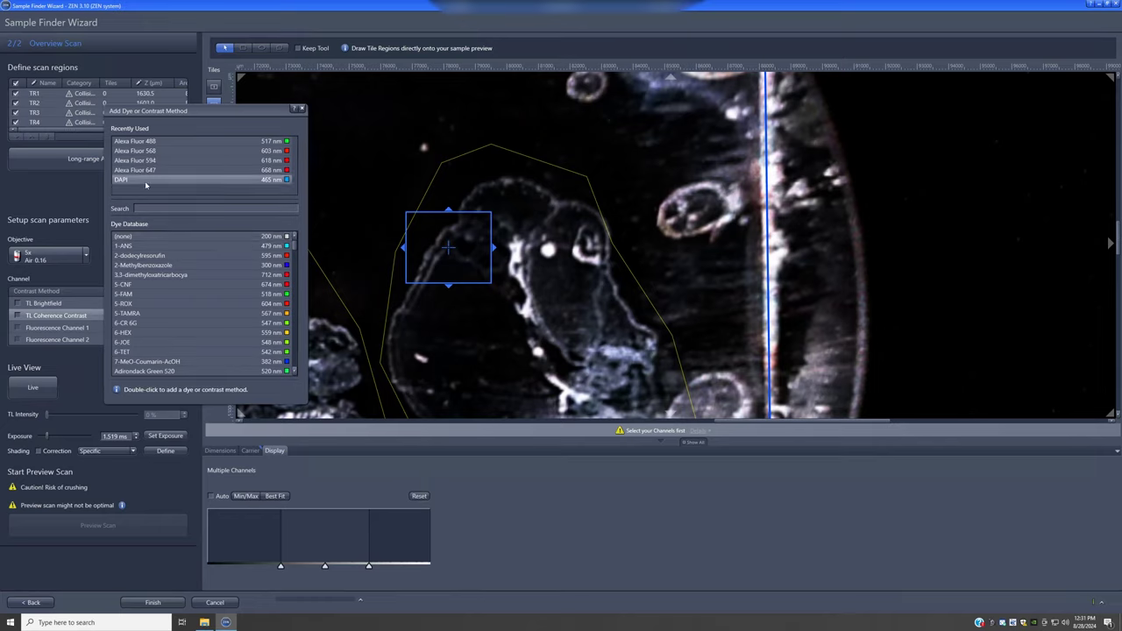
pyautogui.click(91, 328)
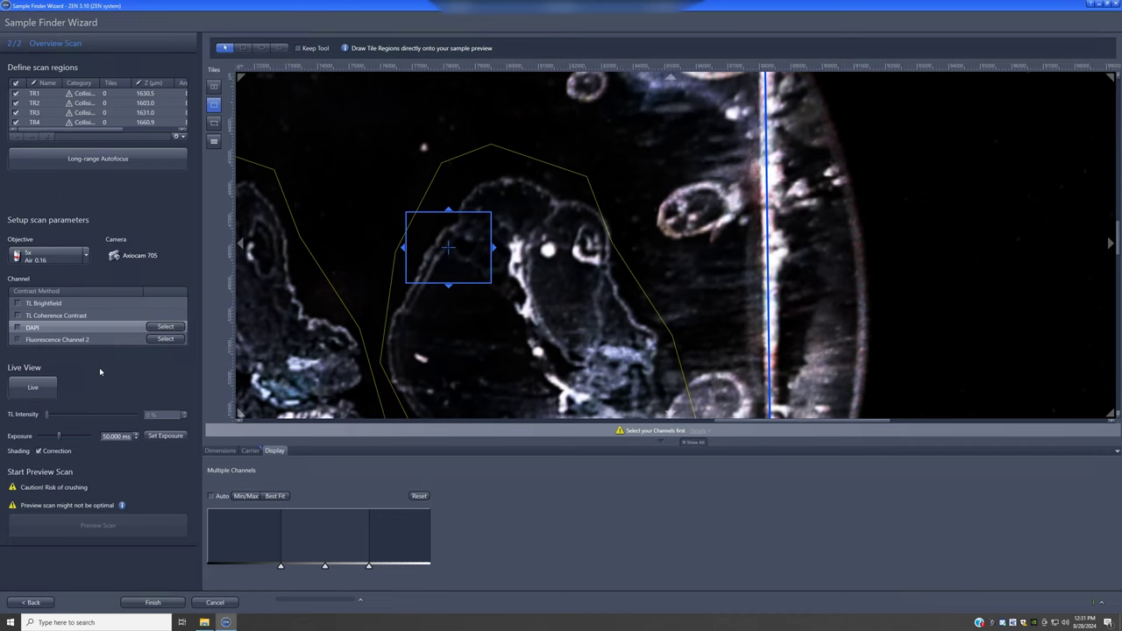
pyautogui.click(33, 386)
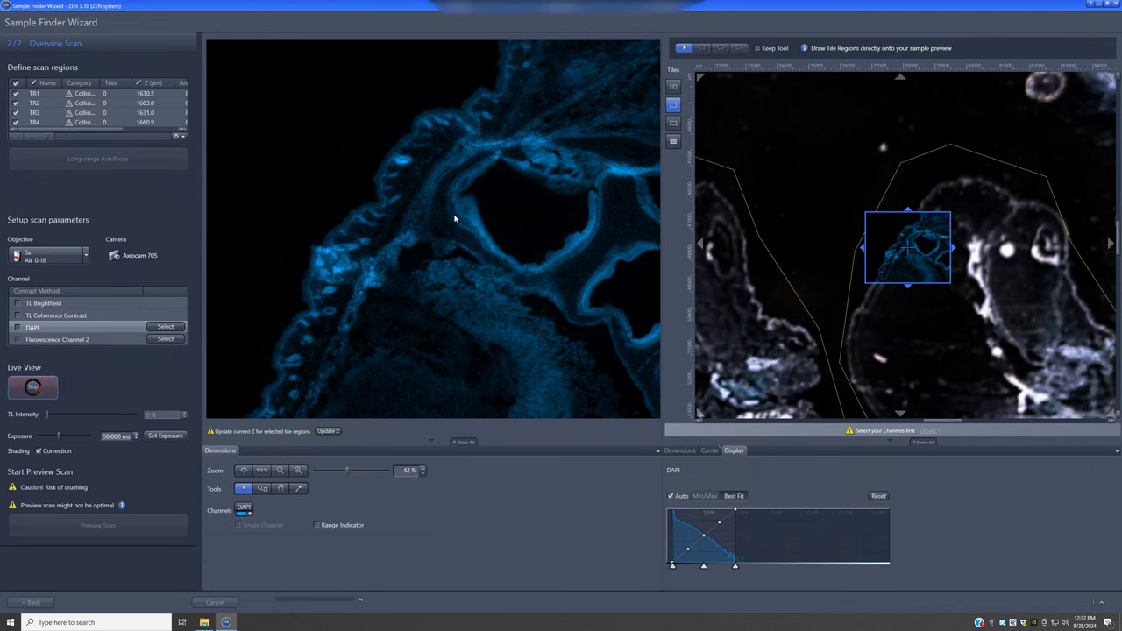
pyautogui.click(35, 389)
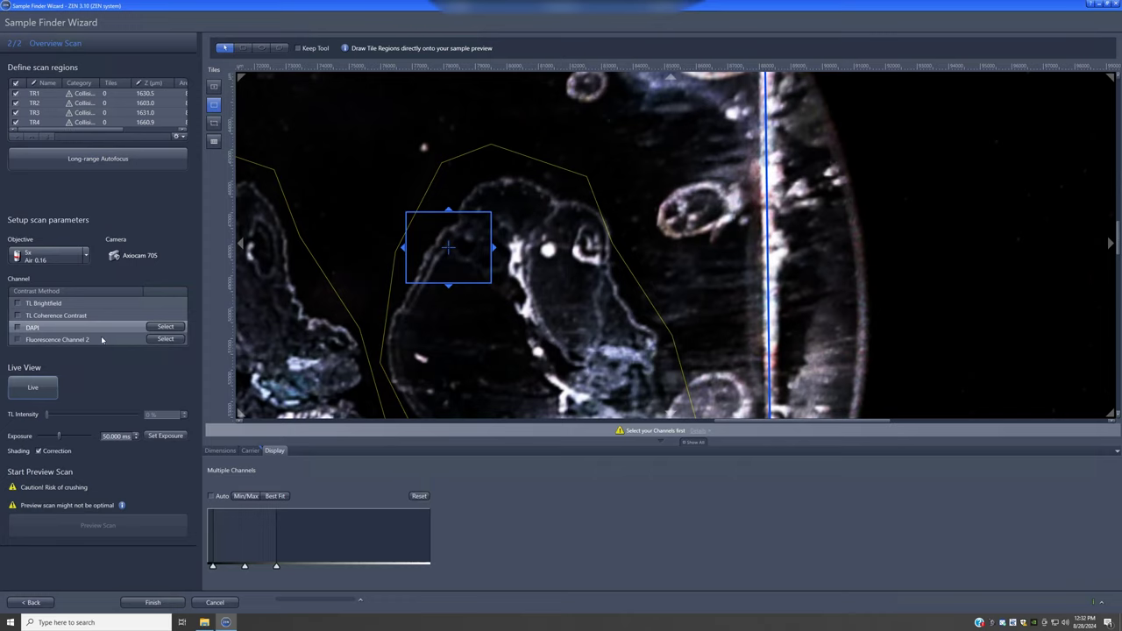
# Assign Alexa Fluor 647 to Fluorescence Channel 2 and check its live signal at the top of the TR4 section
pyautogui.click(156, 339)
pyautogui.doubleClick(163, 171)
pyautogui.click(85, 340)
pyautogui.click(33, 386)
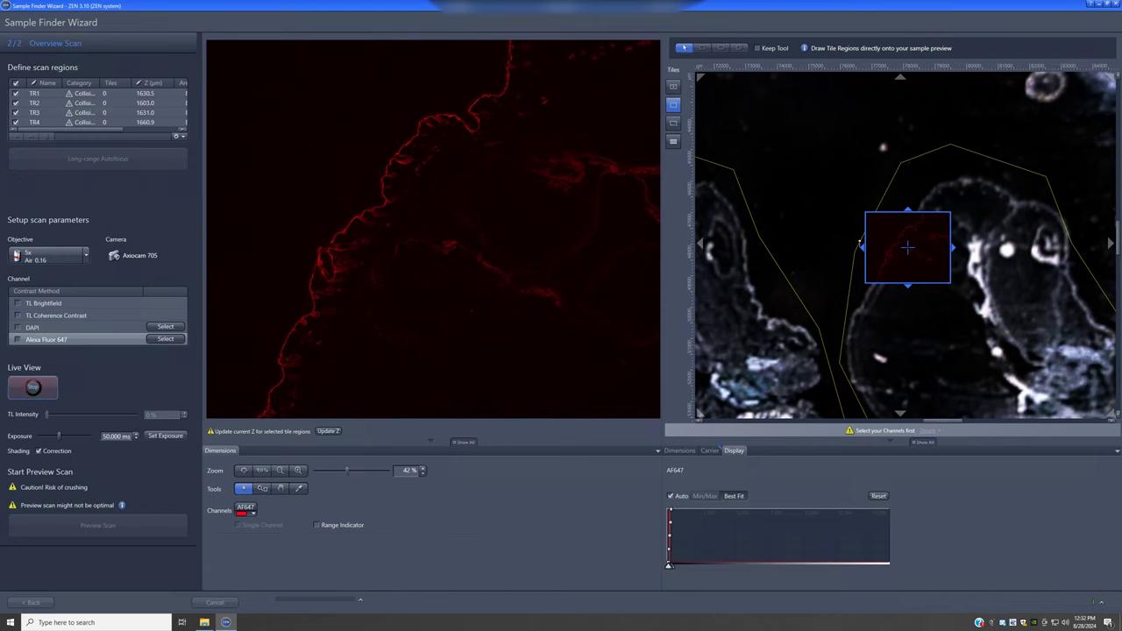
pyautogui.moveTo(919, 238); pyautogui.dragTo(1004, 202)
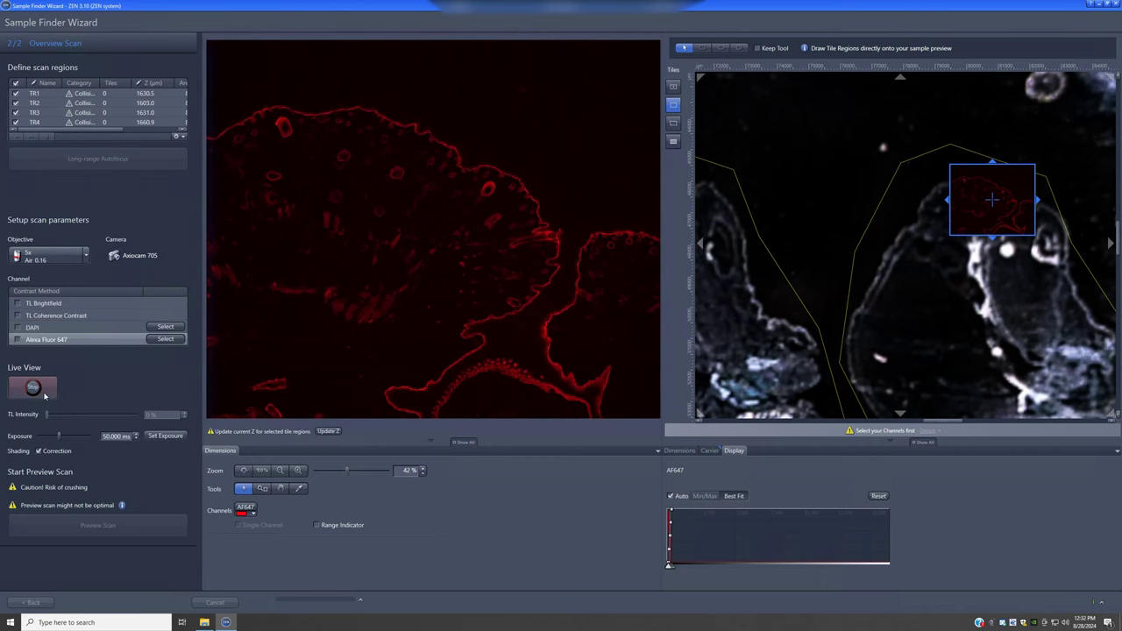
# Stop the live view and run the preview scan of all four tile regions with only the DAPI channel enabled
pyautogui.click(35, 389)
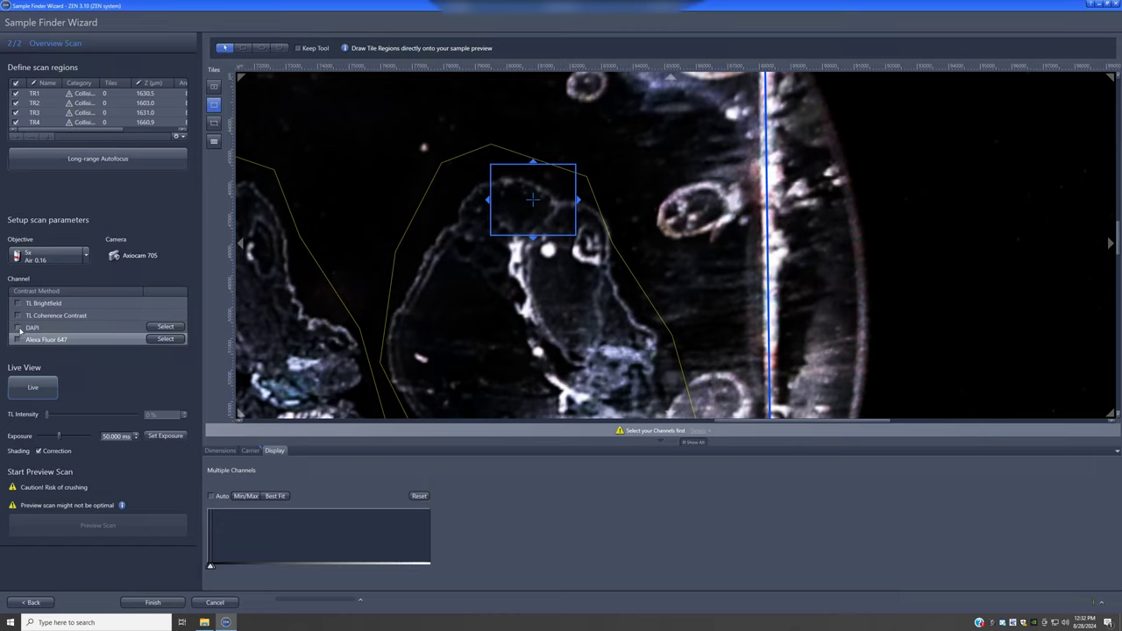
pyautogui.click(18, 328)
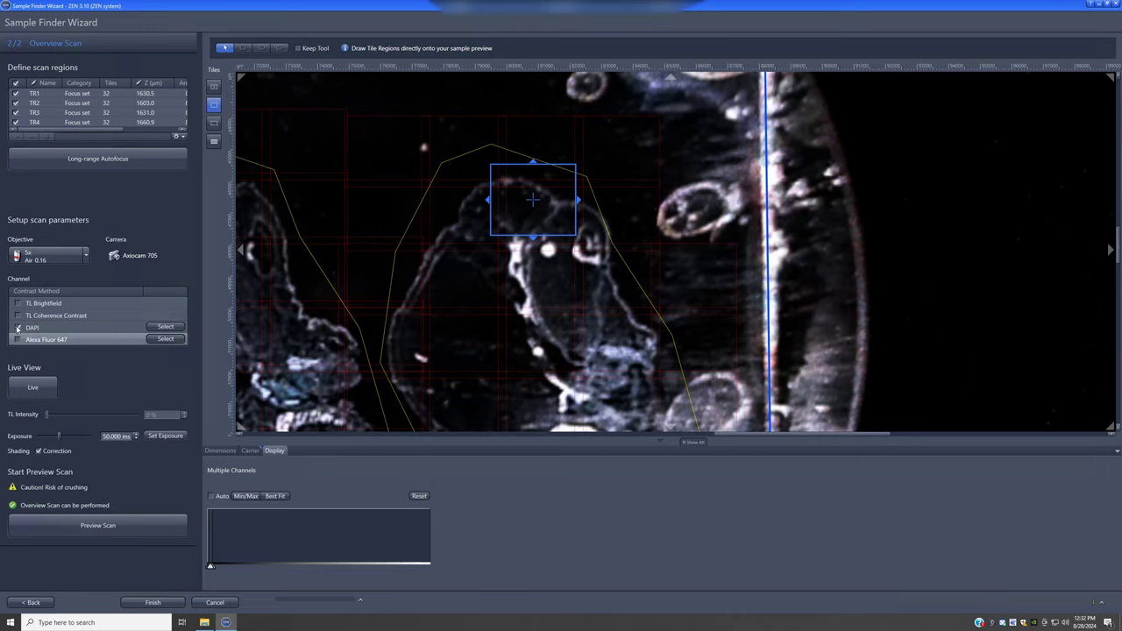
pyautogui.click(18, 339)
pyautogui.click(19, 315)
pyautogui.click(19, 315)
pyautogui.click(19, 339)
pyautogui.click(118, 530)
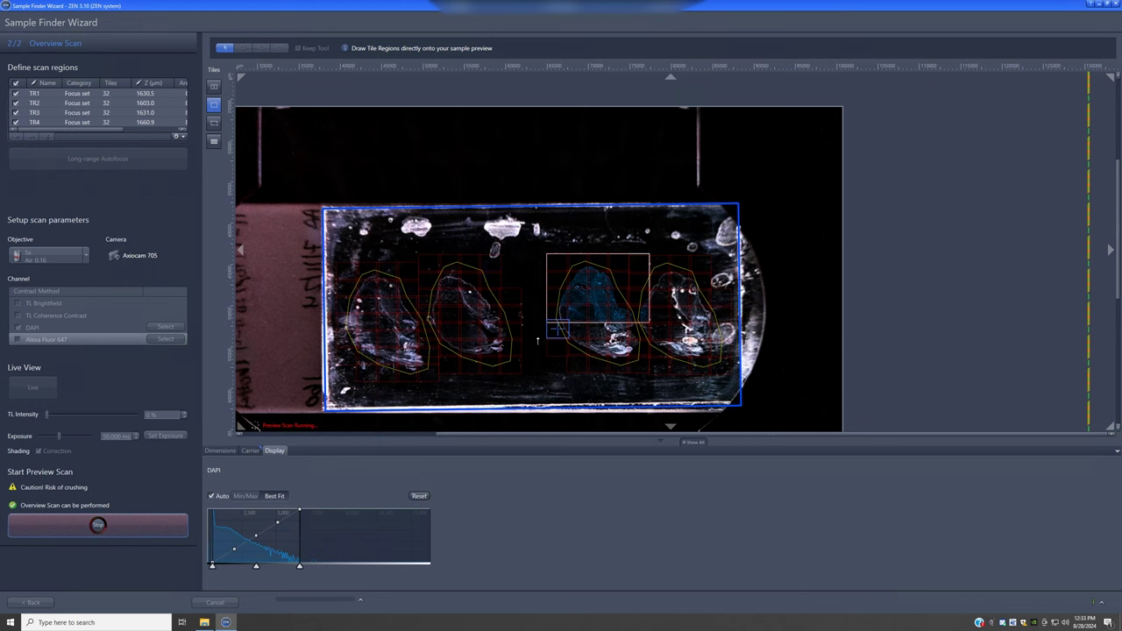
pyautogui.scroll(5, 597, 331)
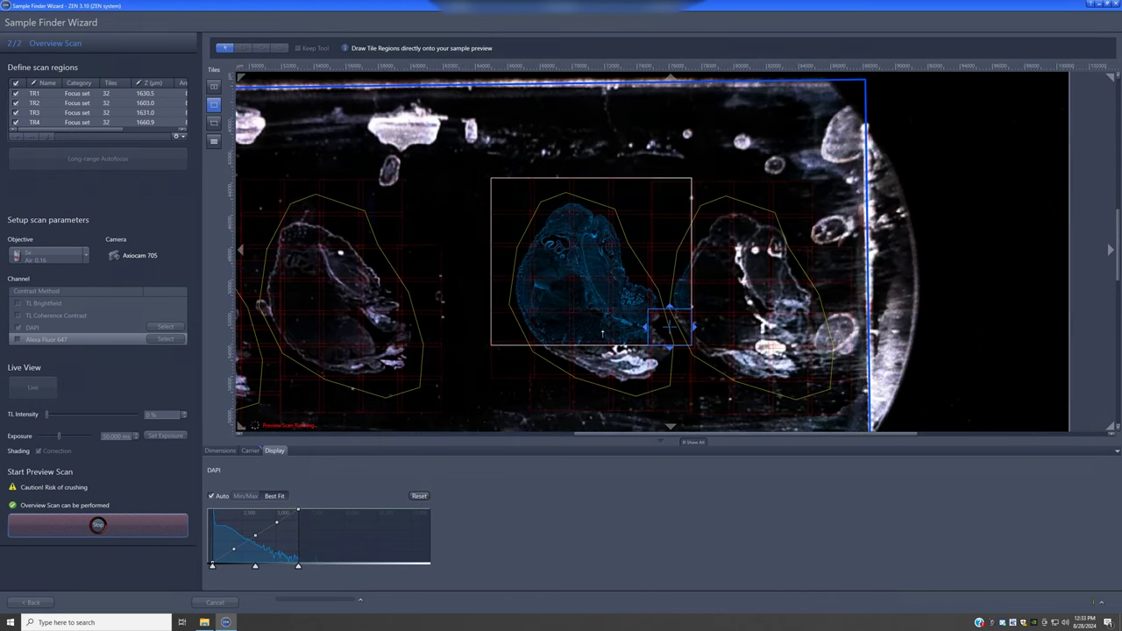
pyautogui.scroll(2, 598, 333)
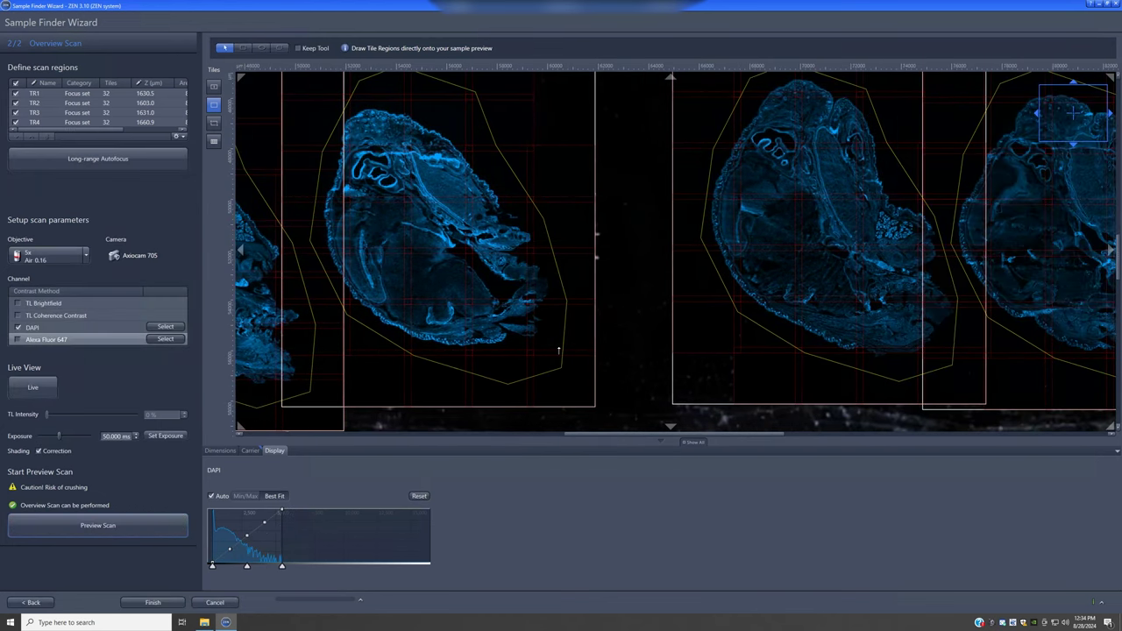
# Finish the wizard into the MSL_DAPI_af488_af568_af647 experiment, transferring the detected sample carrier template but not the sample regions
pyautogui.click(152, 603)
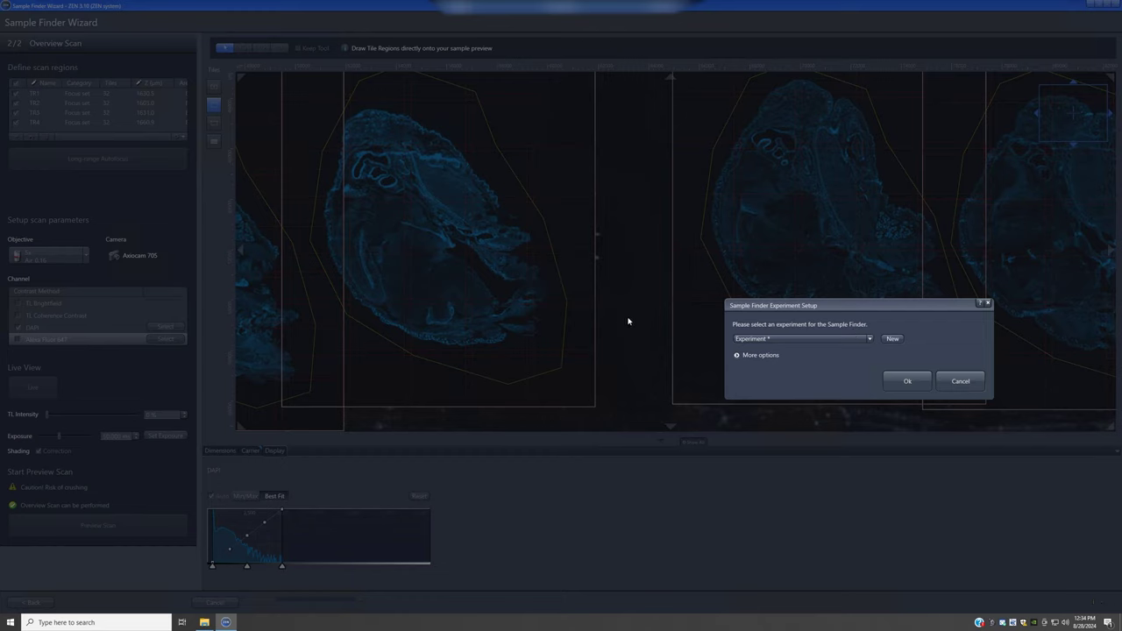
pyautogui.click(780, 343)
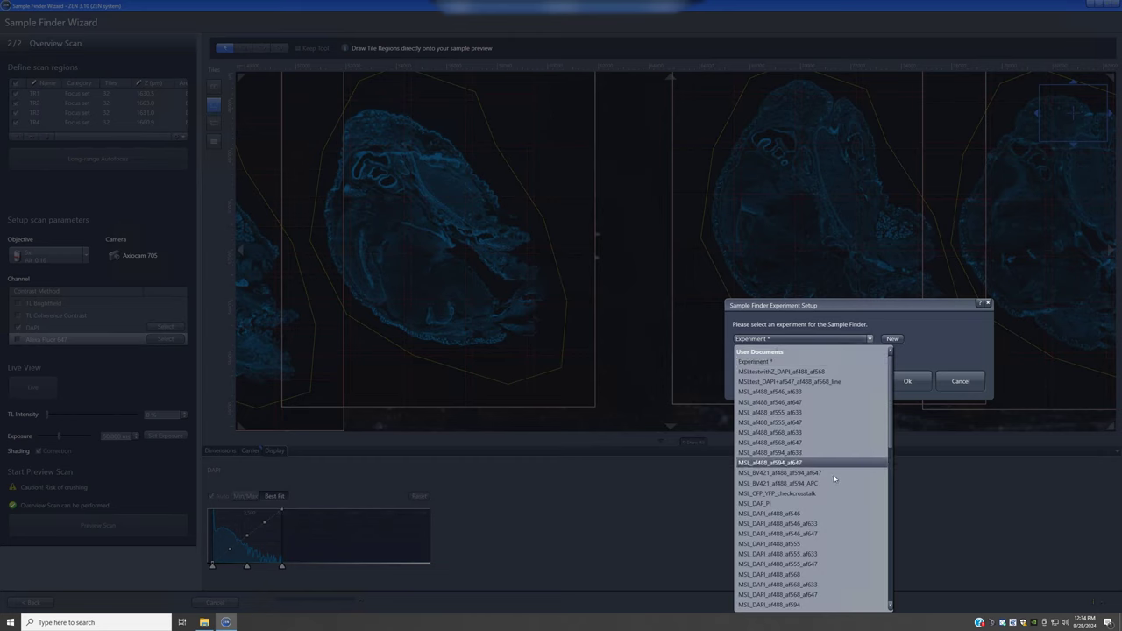
pyautogui.click(824, 595)
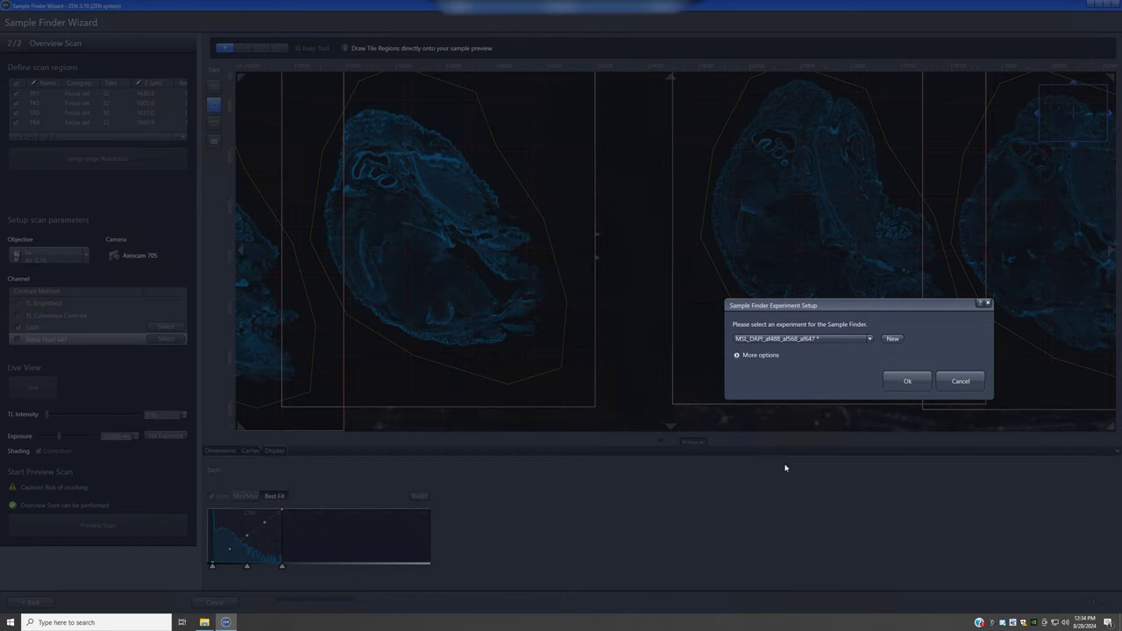
pyautogui.click(752, 356)
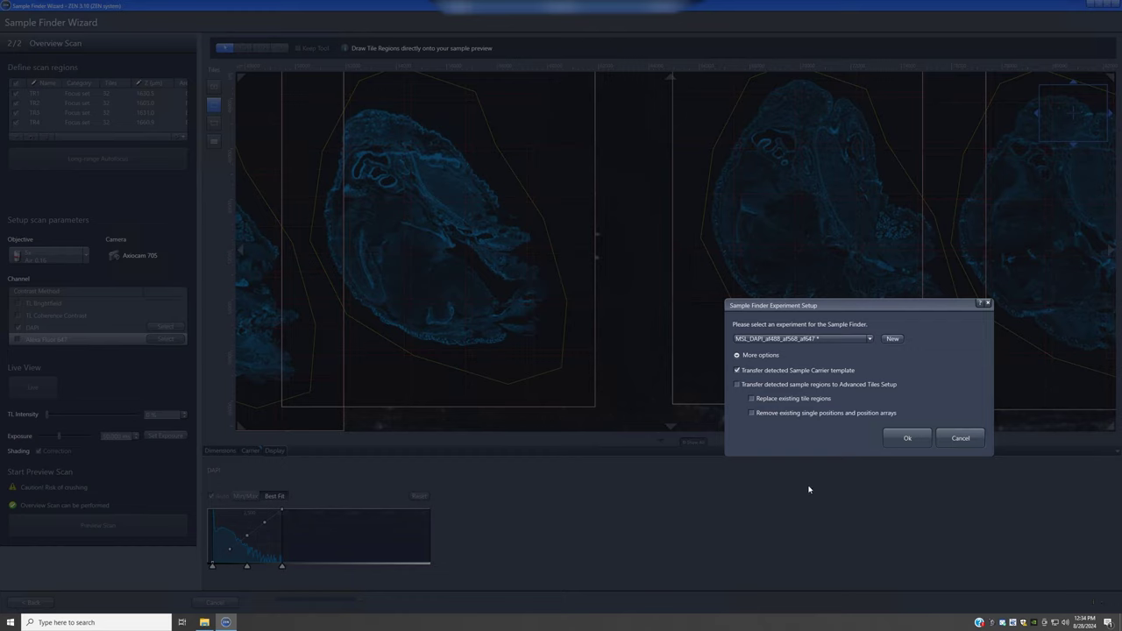
pyautogui.click(910, 438)
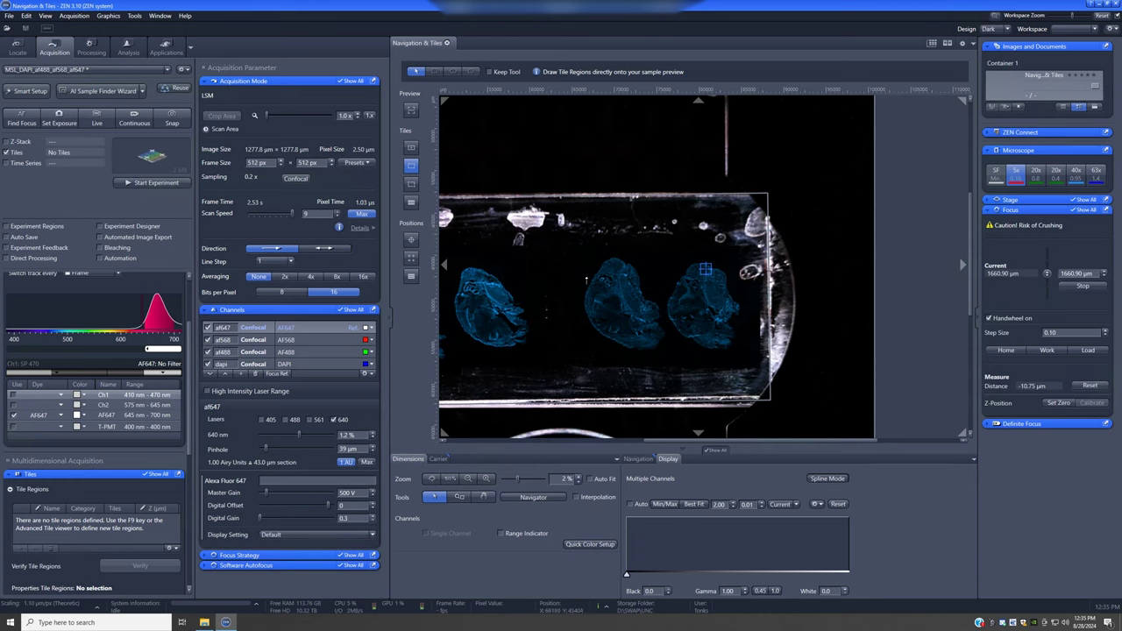
# Switch to the 20x 0.8 objective and move the stage to the ring-shaped cavity in the second tissue section
pyautogui.scroll(-1, 578, 292)
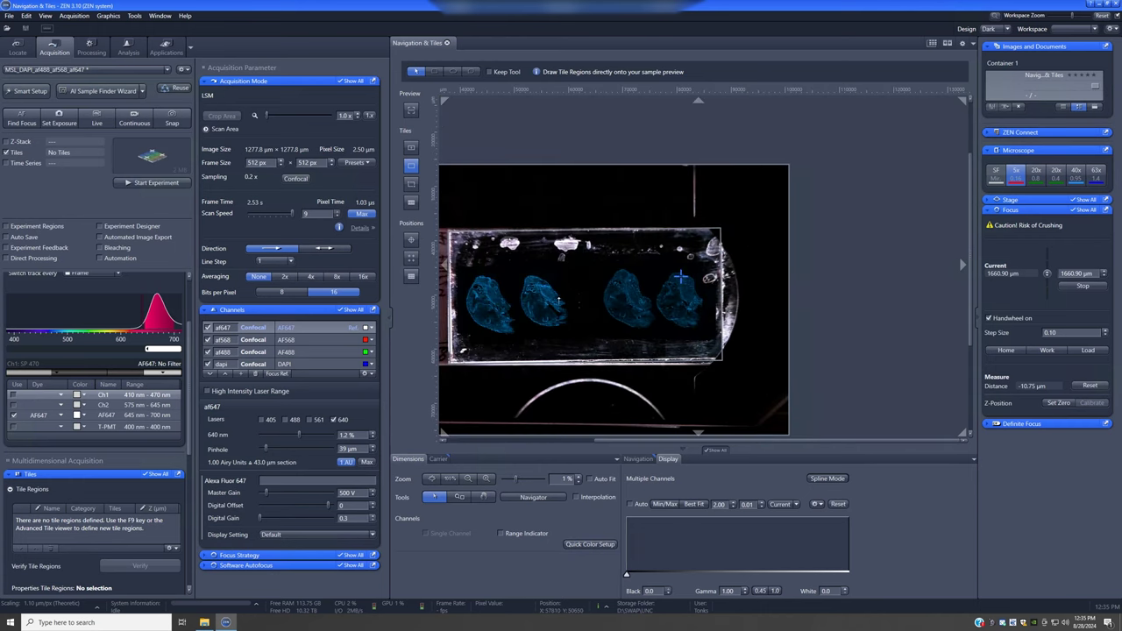
pyautogui.moveTo(566, 283); pyautogui.dragTo(705, 238)
pyautogui.click(706, 239)
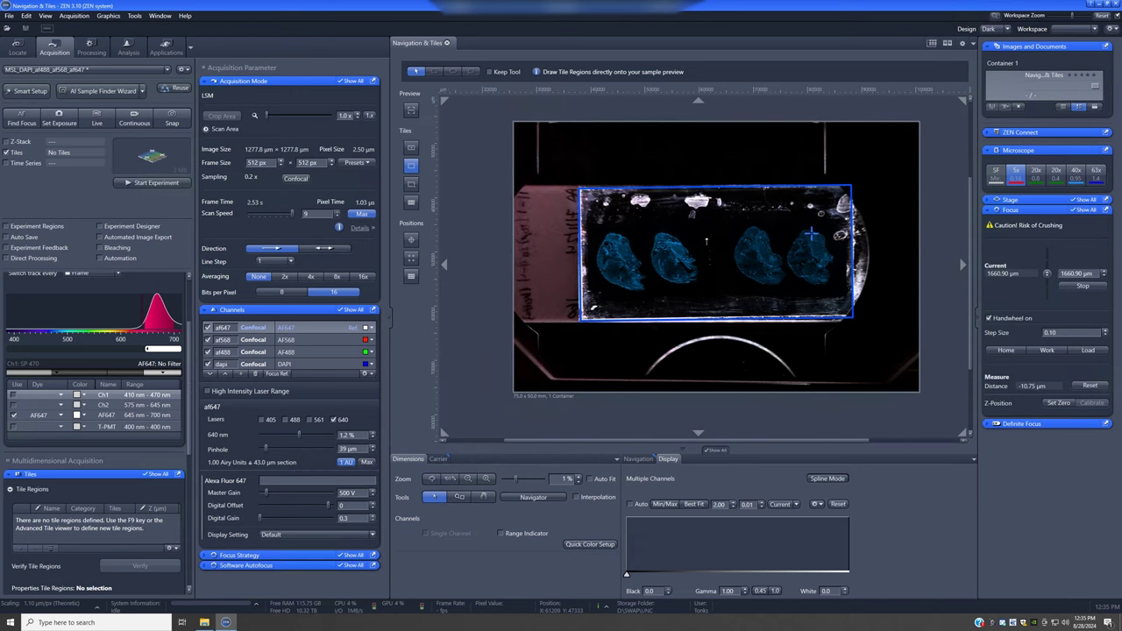
pyautogui.scroll(1, 708, 248)
pyautogui.scroll(1, 710, 252)
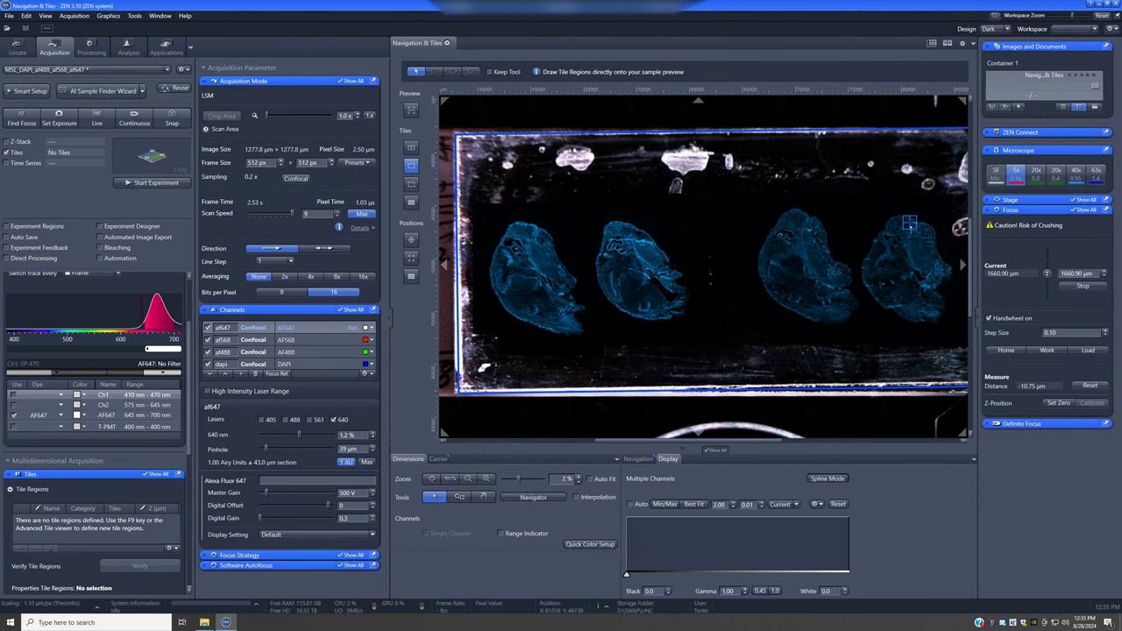
pyautogui.click(1035, 178)
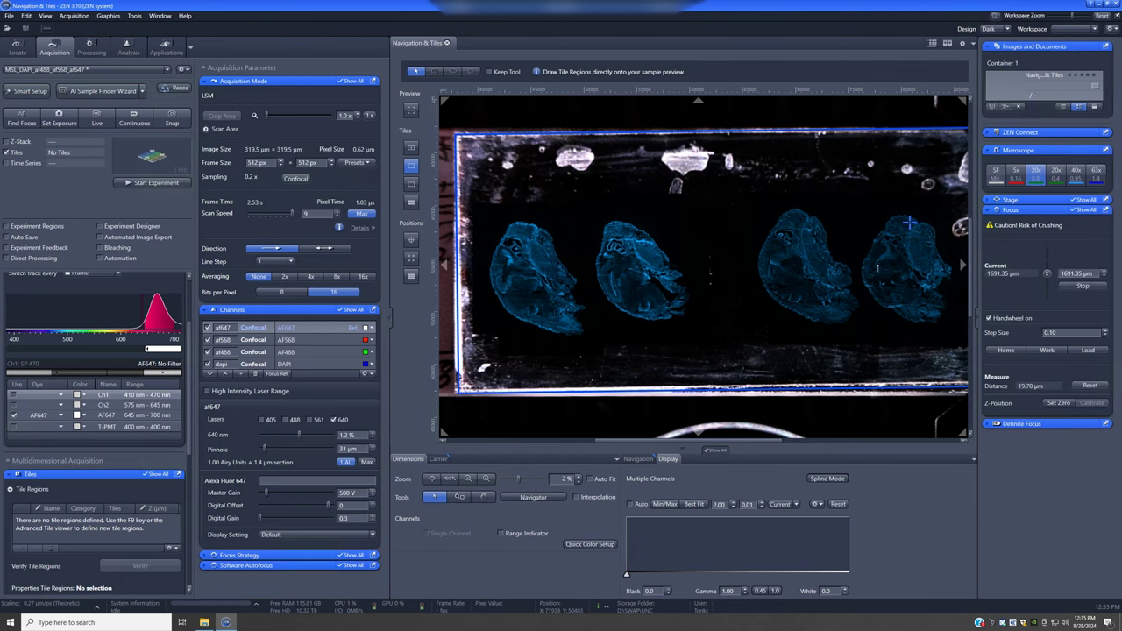
pyautogui.scroll(6, 621, 255)
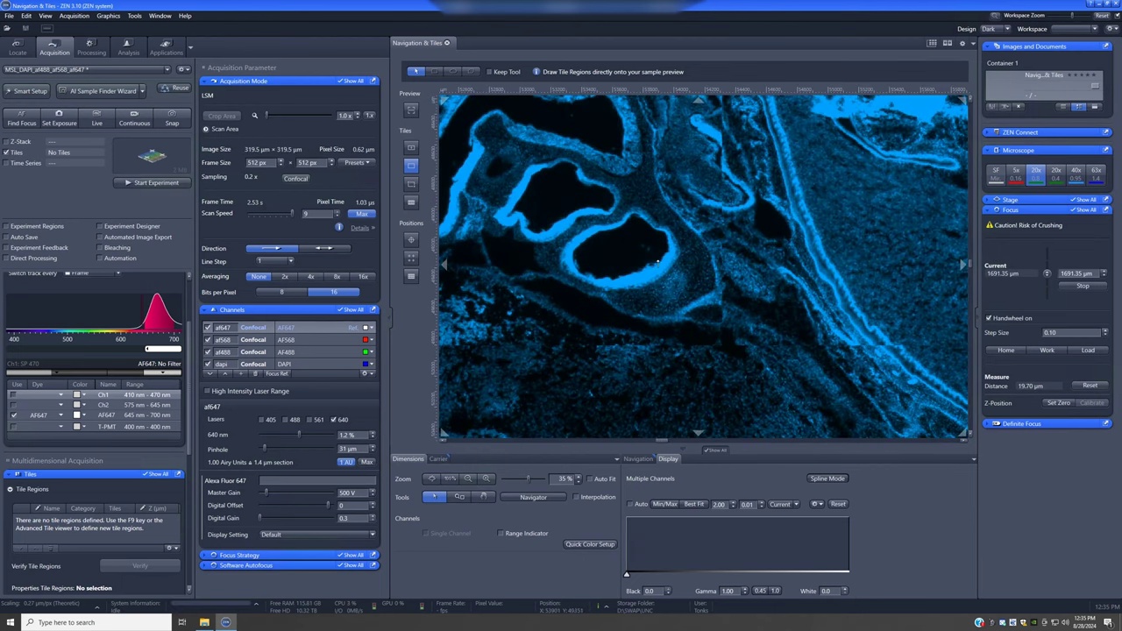
pyautogui.scroll(1, 666, 254)
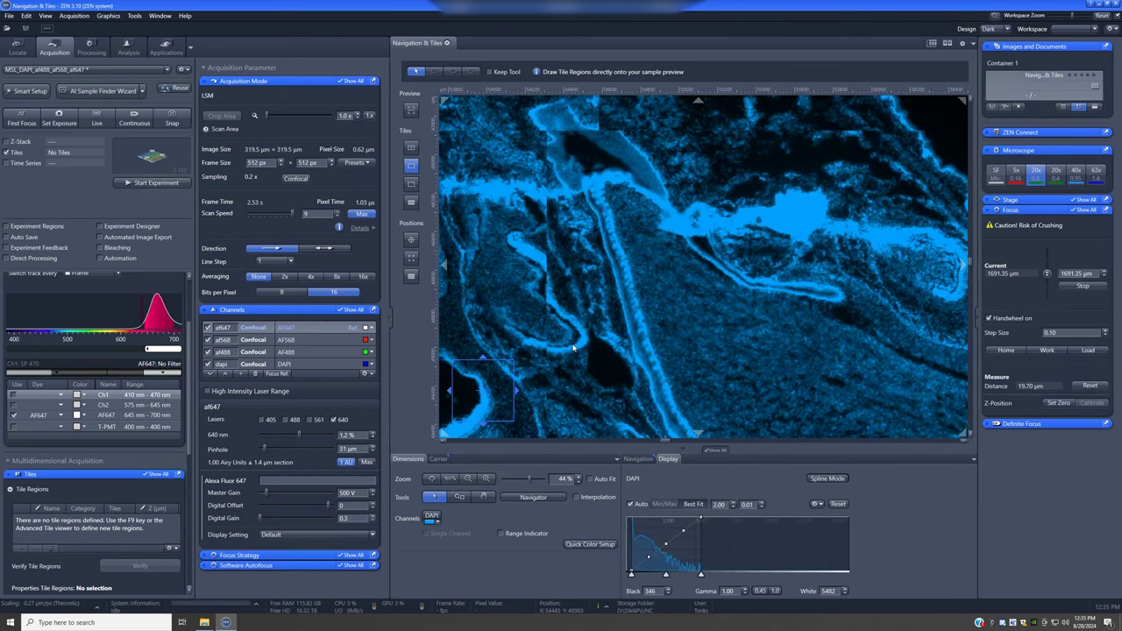
# Select the dapi channel and run its live scan in a separate container beside the navigation view
pyautogui.click(301, 366)
pyautogui.click(96, 116)
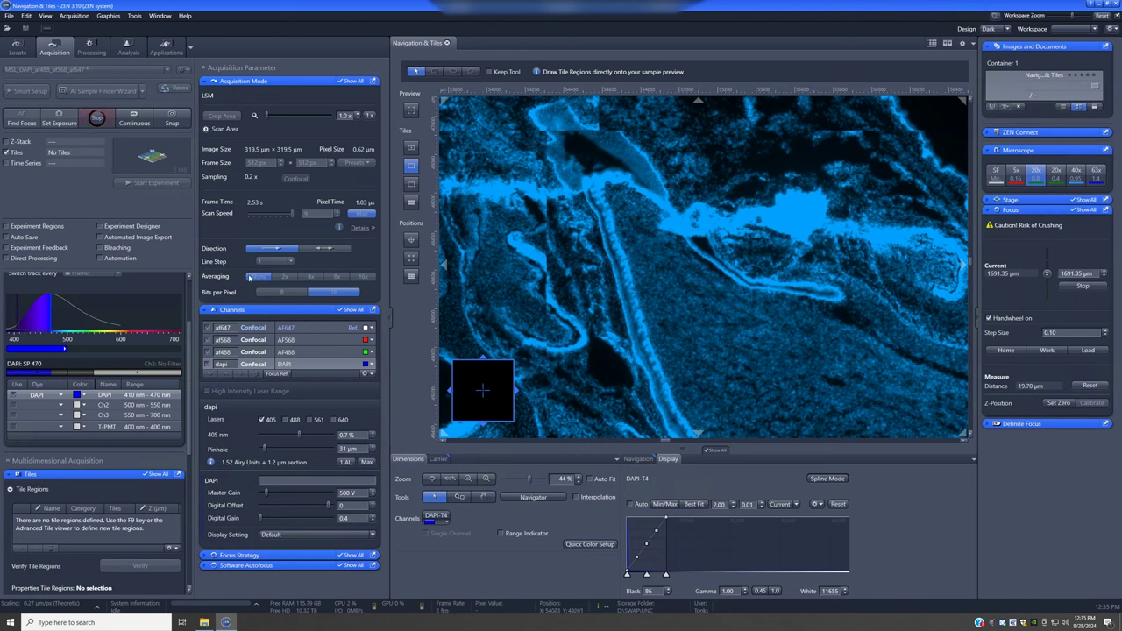
pyautogui.click(99, 121)
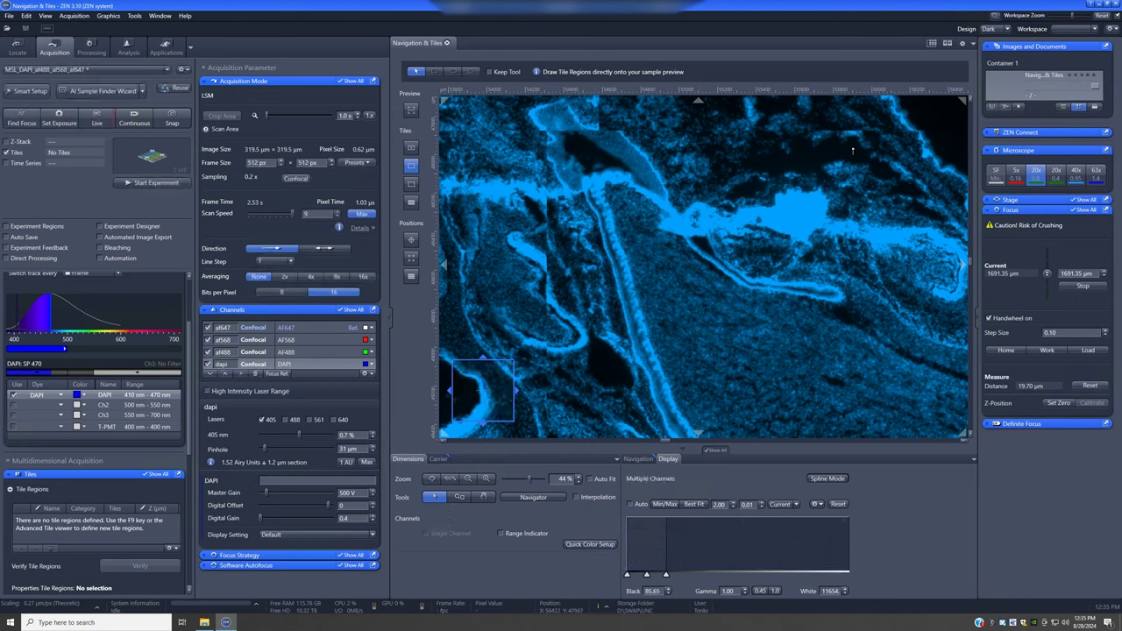
pyautogui.click(638, 458)
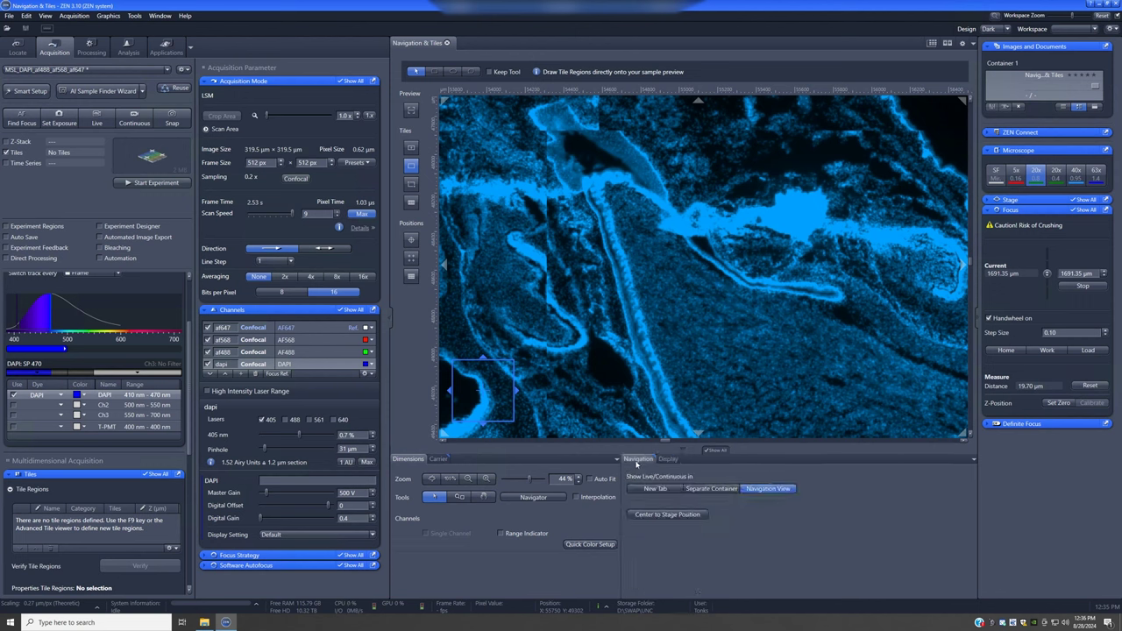
pyautogui.click(704, 491)
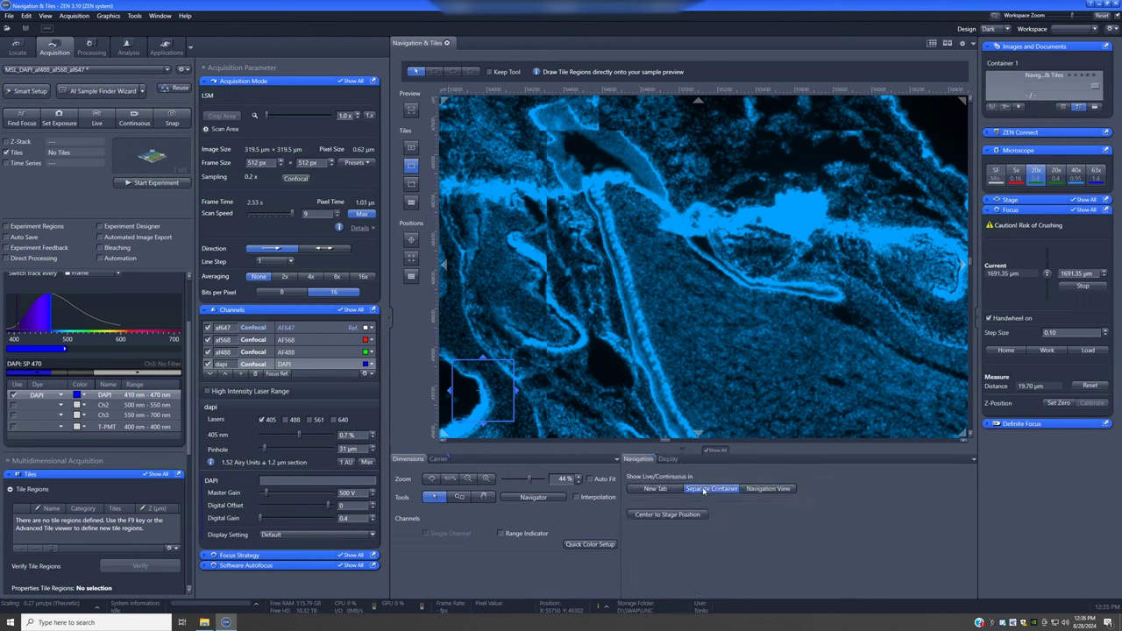
pyautogui.click(98, 118)
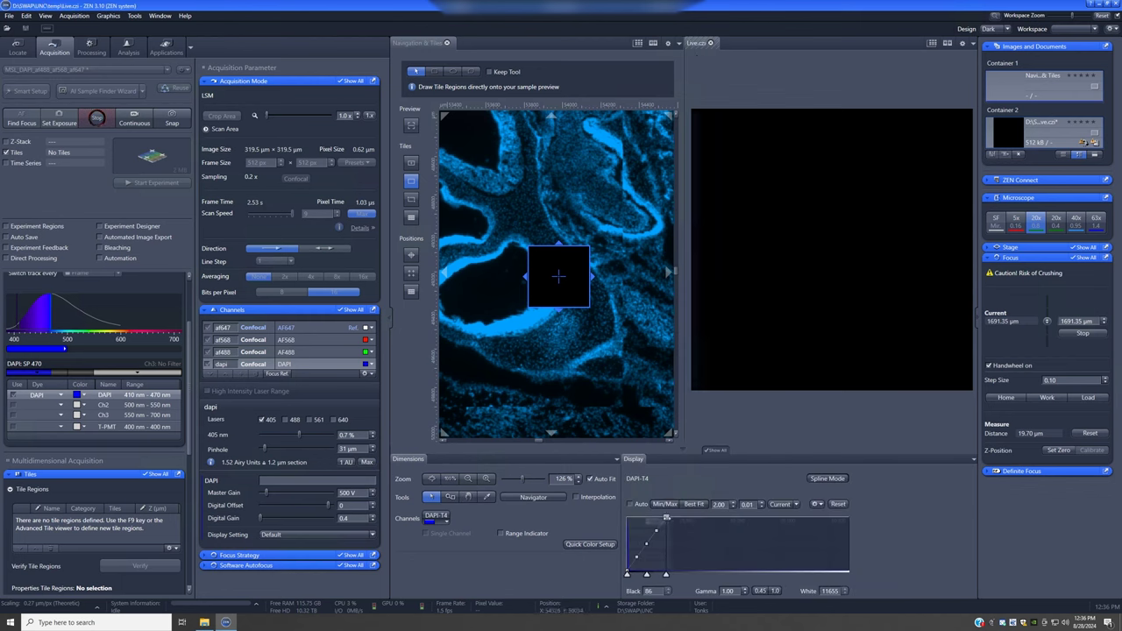
# Adjust the DAPI live display with Best Fit and turn on the range indicator
pyautogui.moveTo(664, 517); pyautogui.dragTo(626, 517)
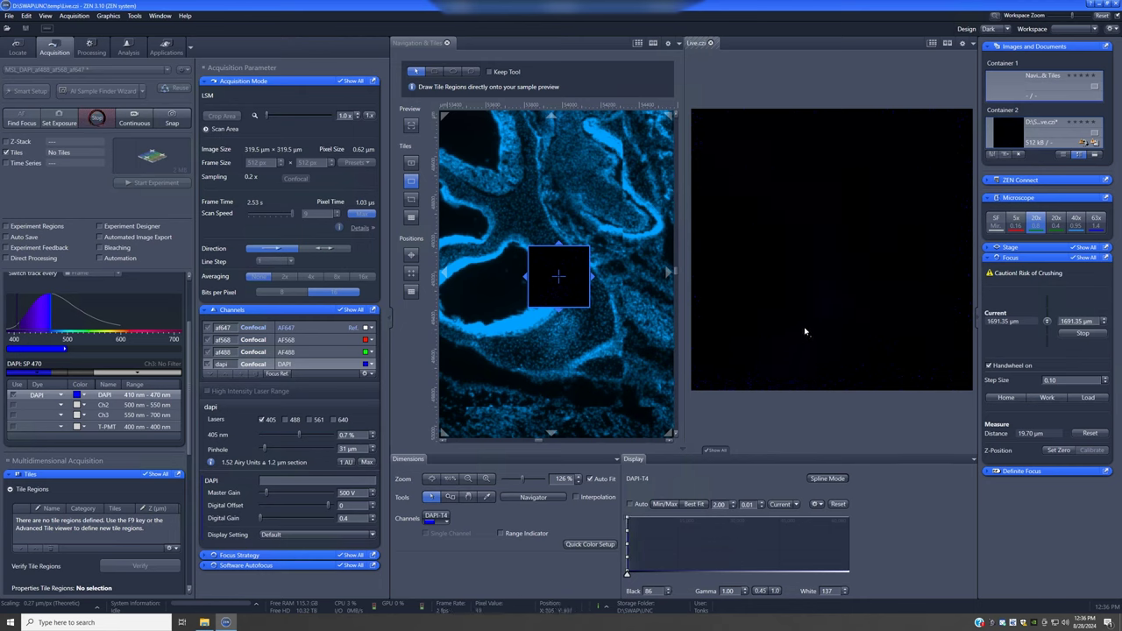
pyautogui.click(693, 505)
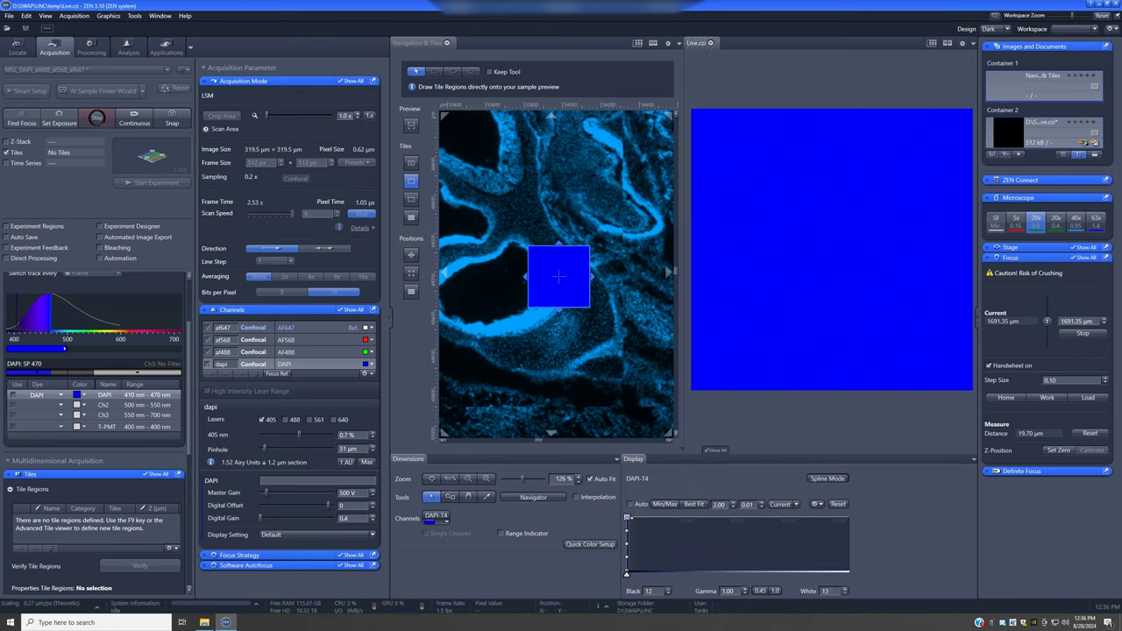
pyautogui.click(543, 535)
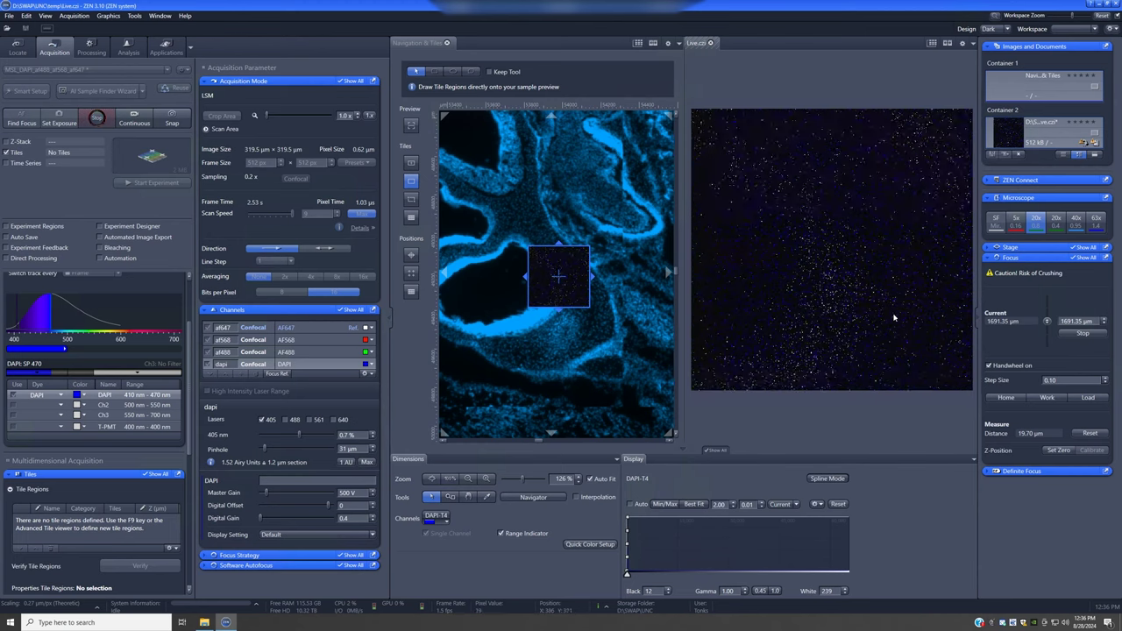
# Lower the focus to 1645.35 µm on the DAPI-stained nuclei and apply Best Fit to the live display
pyautogui.scroll(-7, 894, 324)
pyautogui.scroll(-5, 894, 328)
pyautogui.scroll(-4, 894, 328)
pyautogui.scroll(-6, 859, 328)
pyautogui.scroll(-7, 862, 336)
pyautogui.scroll(-1, 861, 337)
pyautogui.click(727, 373)
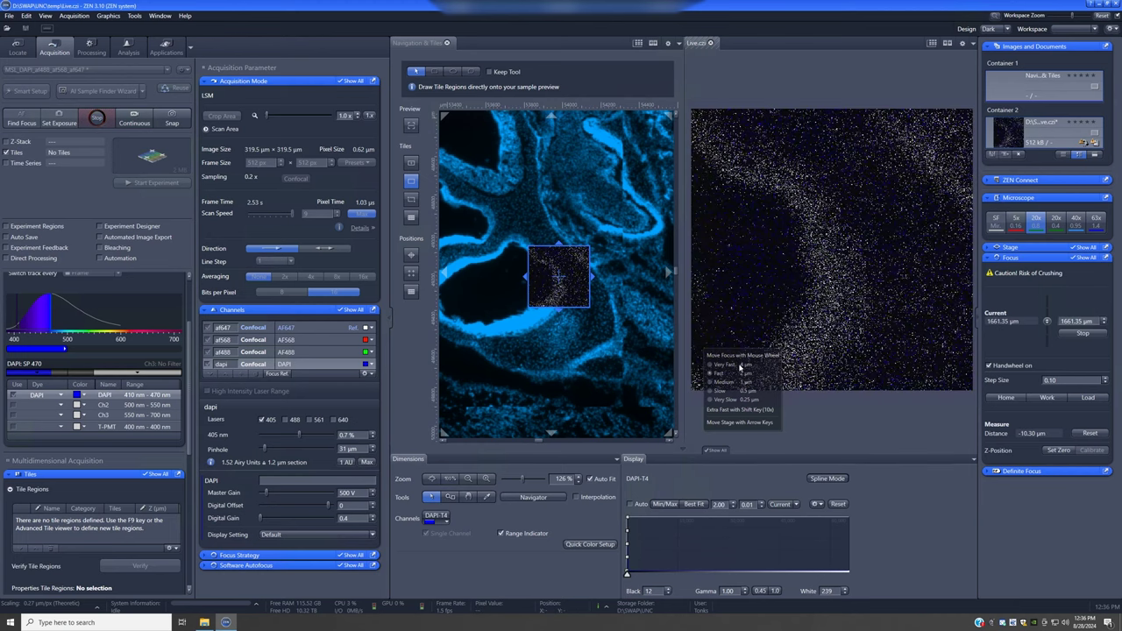
pyautogui.scroll(-4, 882, 298)
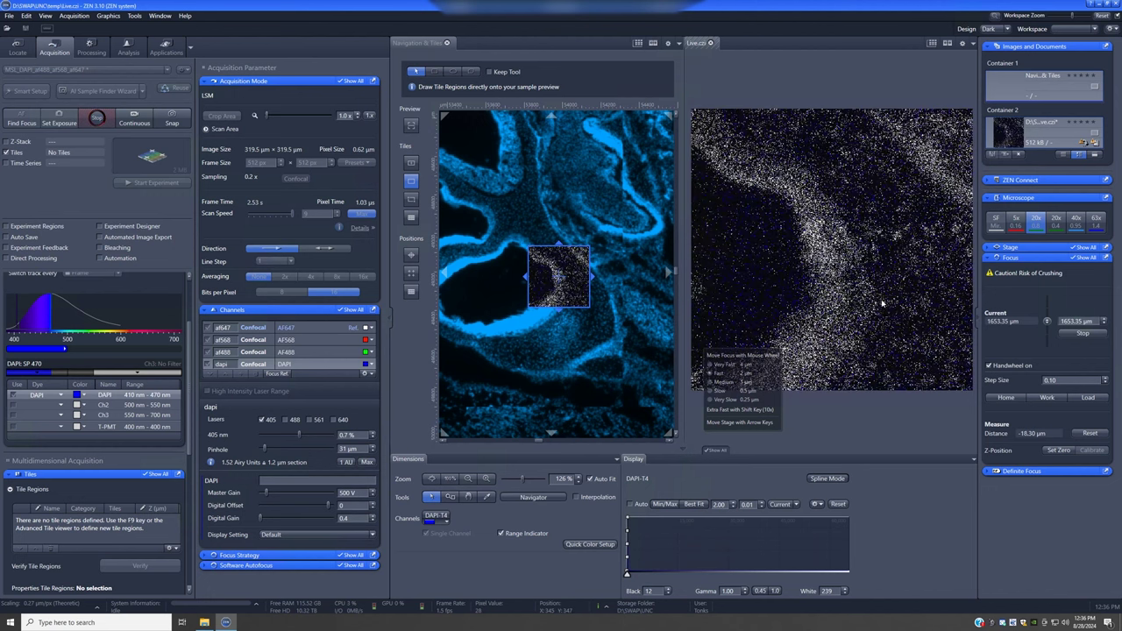
pyautogui.scroll(-4, 882, 303)
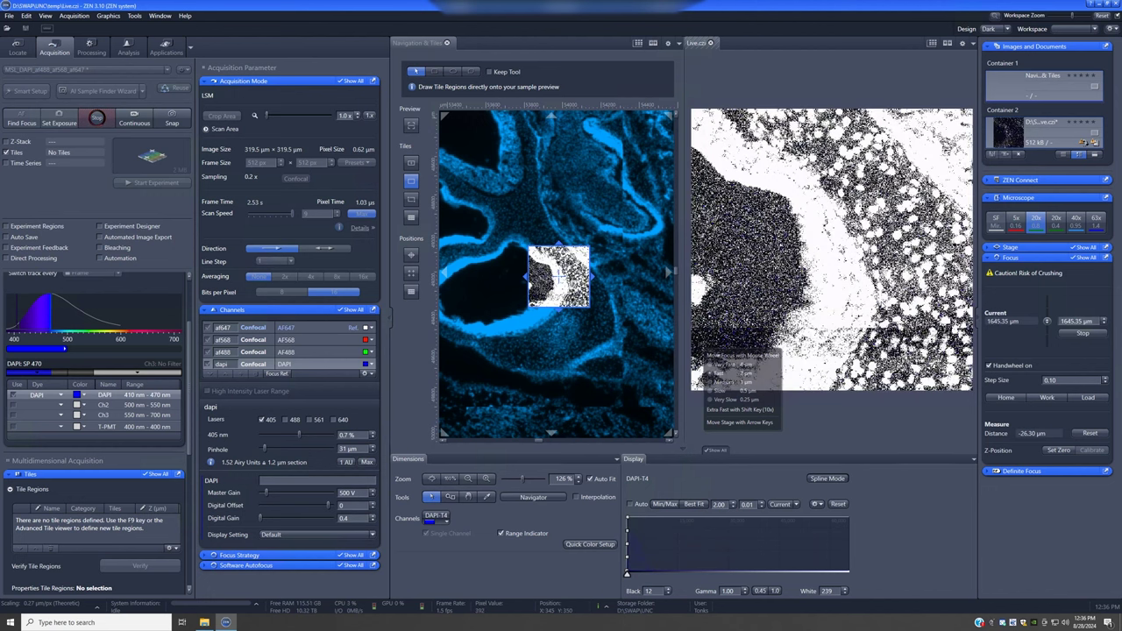
pyautogui.click(693, 505)
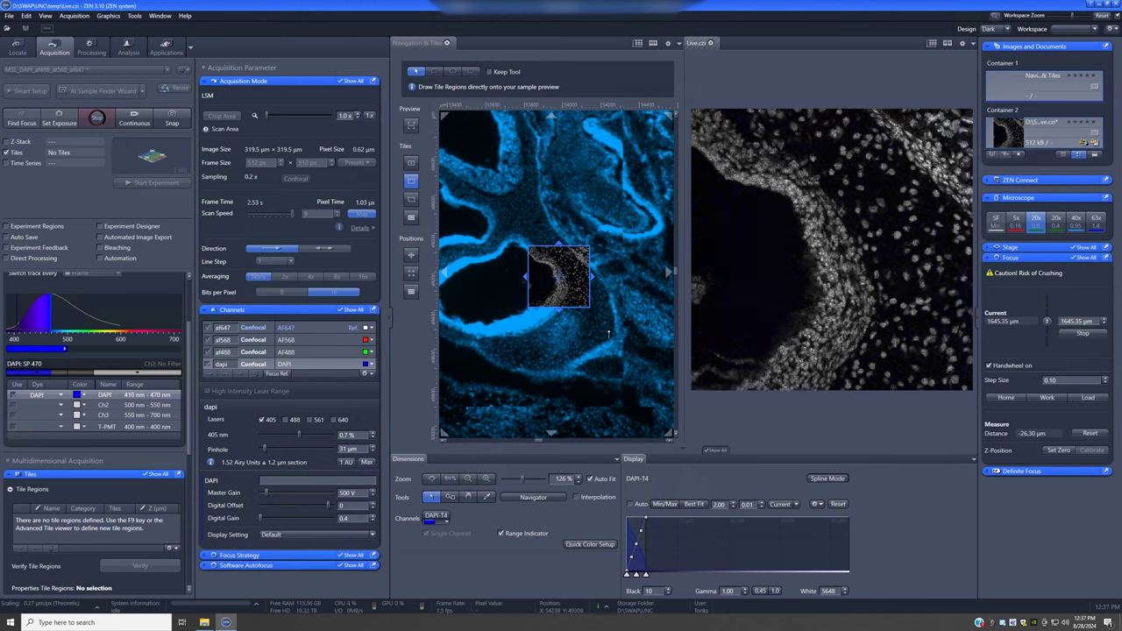
# Check the af488 and af568 channels live in turn, applying Best Fit to each display
pyautogui.click(302, 352)
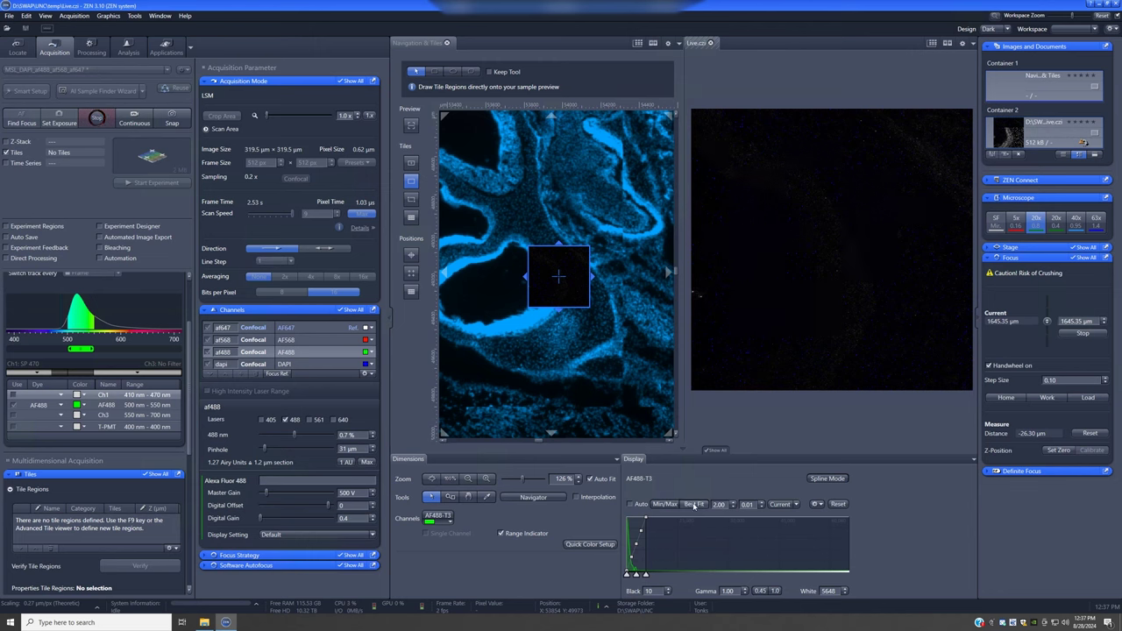
pyautogui.click(693, 505)
pyautogui.click(304, 342)
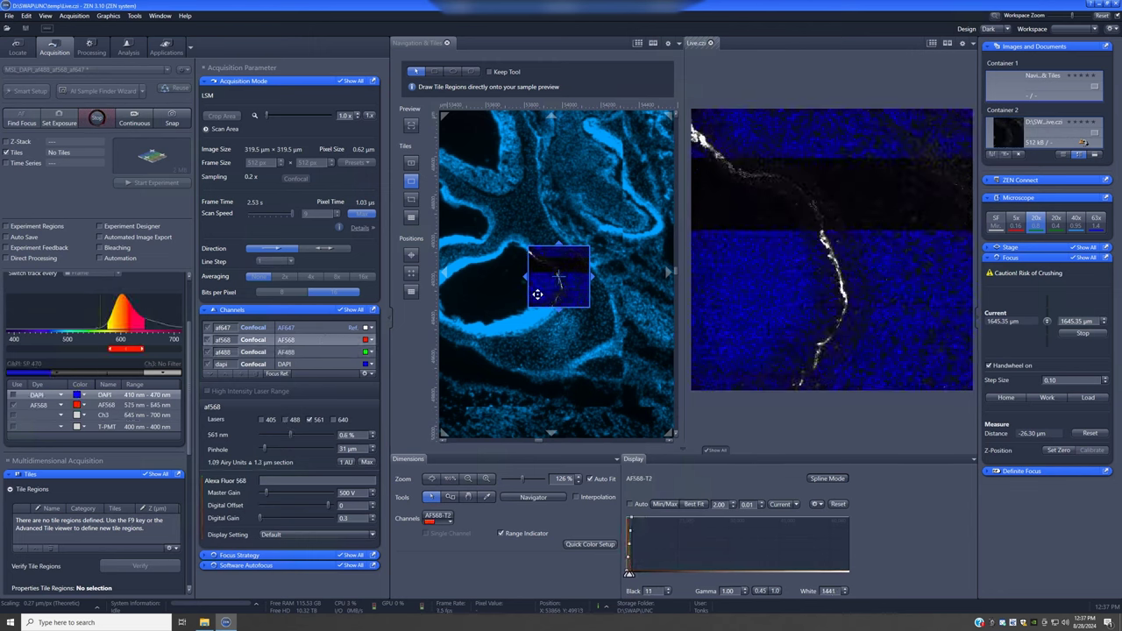
pyautogui.click(694, 505)
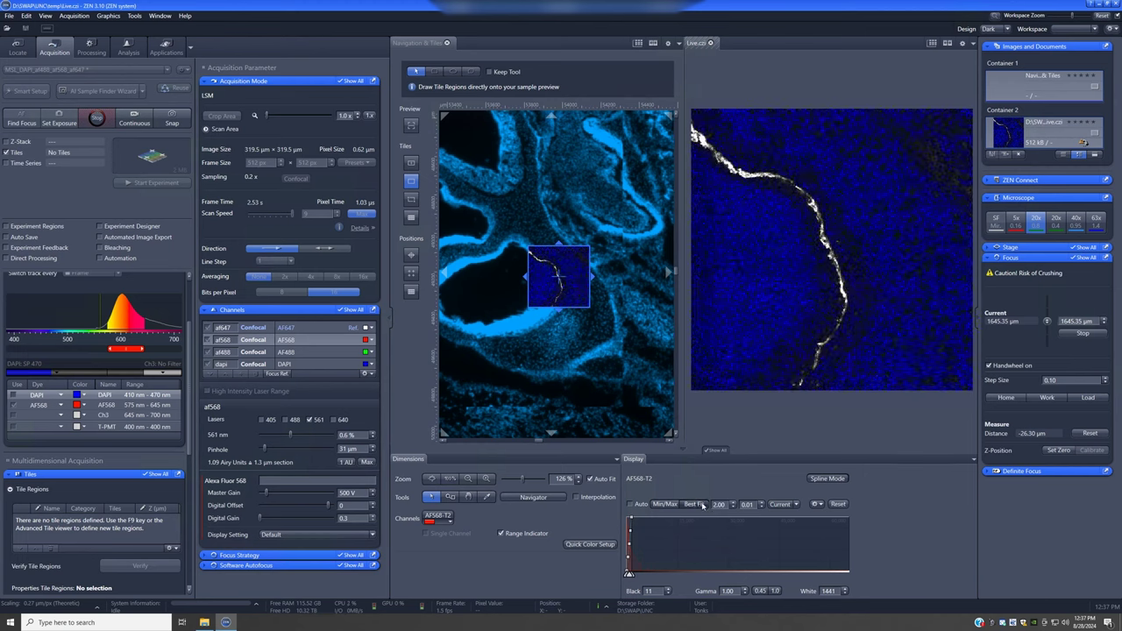
# Select the af647 channel, move the stage to the second section's upper outer edge, and focus at 1637.35 µm
pyautogui.click(296, 329)
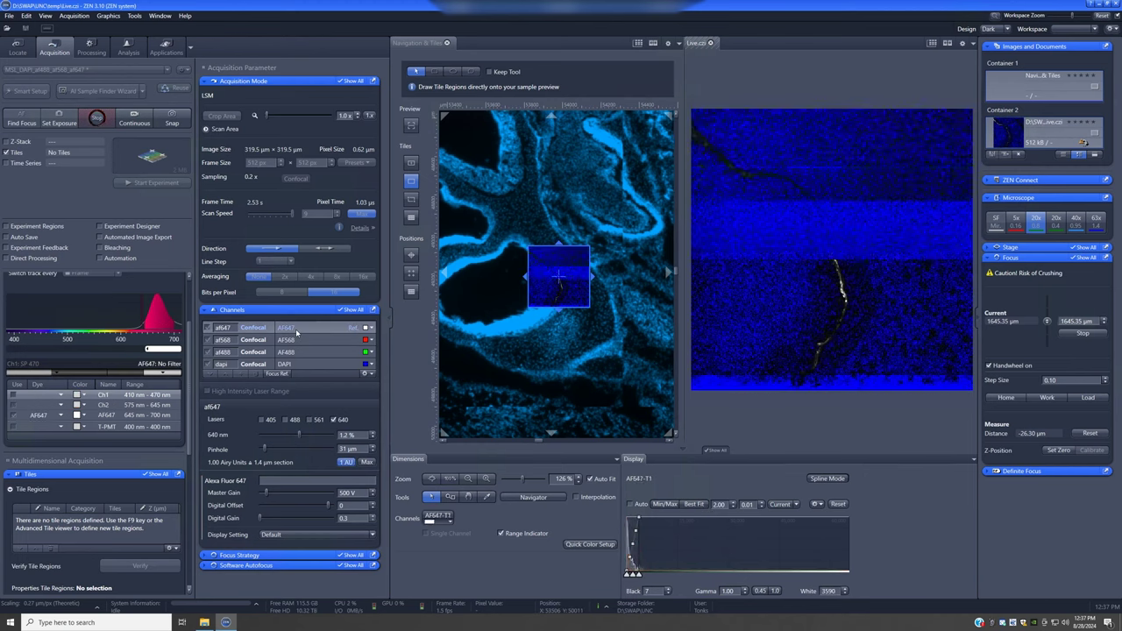
pyautogui.scroll(-5, 511, 199)
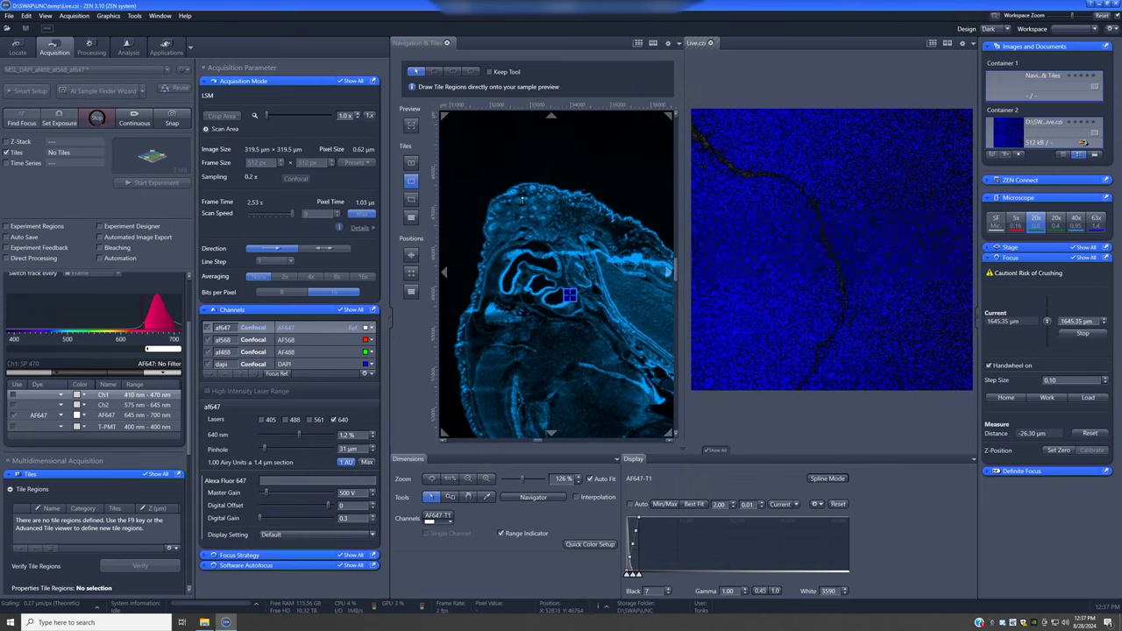
pyautogui.doubleClick(515, 195)
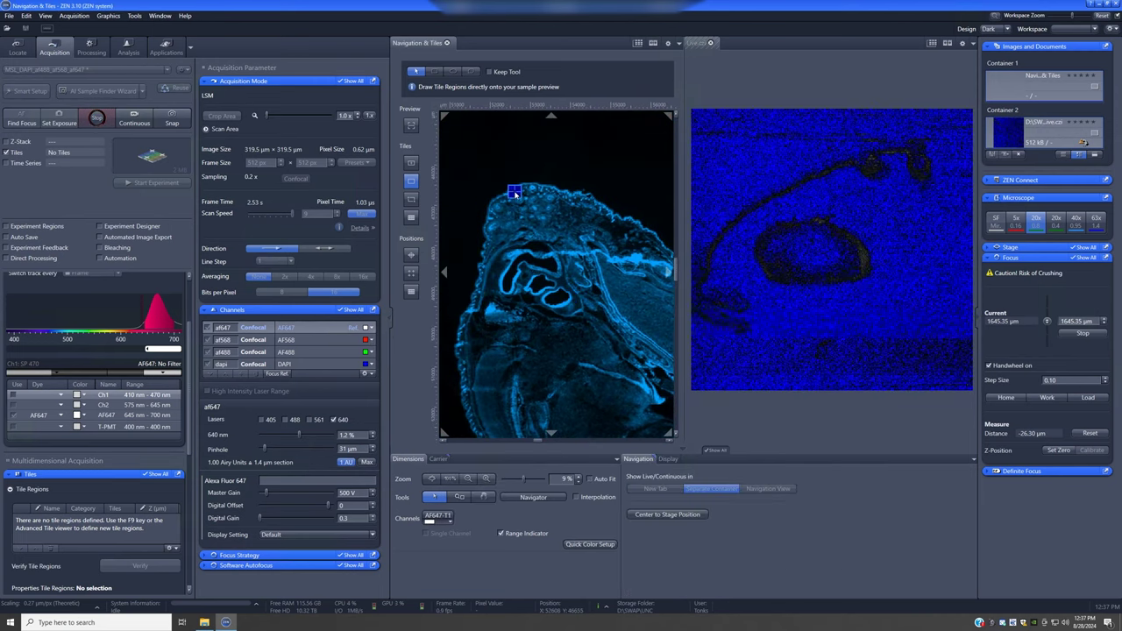
pyautogui.click(877, 277)
pyautogui.scroll(-2, 878, 279)
pyautogui.scroll(-2, 877, 279)
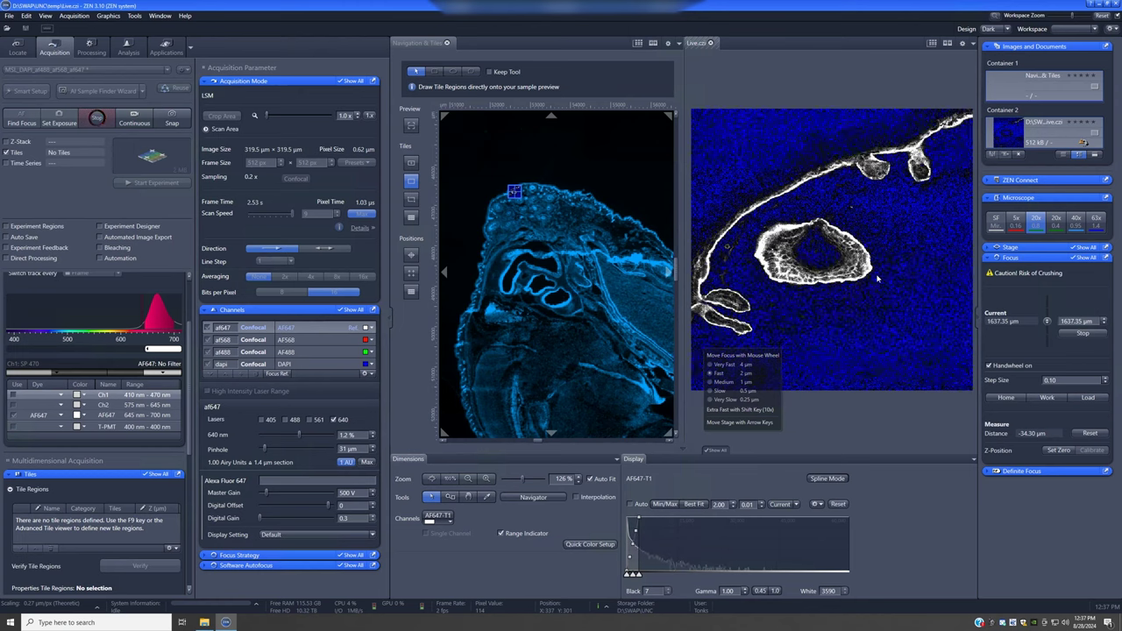
# Inspect the live af647 frame over the second section's preview at higher magnification and stop the live scan
pyautogui.scroll(4, 496, 198)
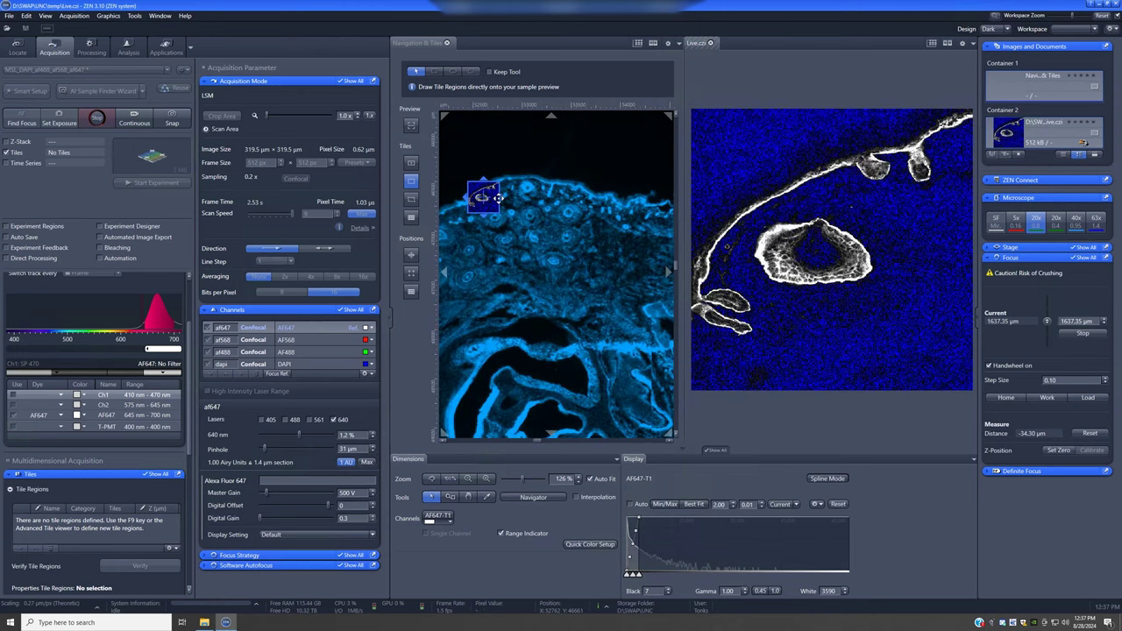
pyautogui.scroll(2, 496, 198)
pyautogui.scroll(2, 552, 186)
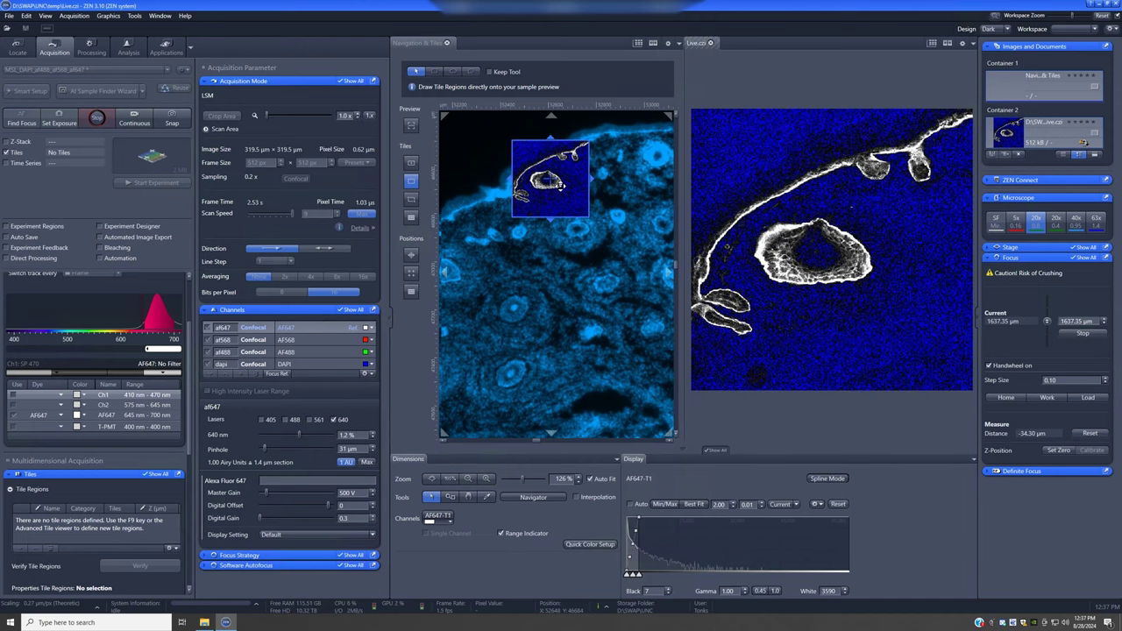
pyautogui.click(96, 118)
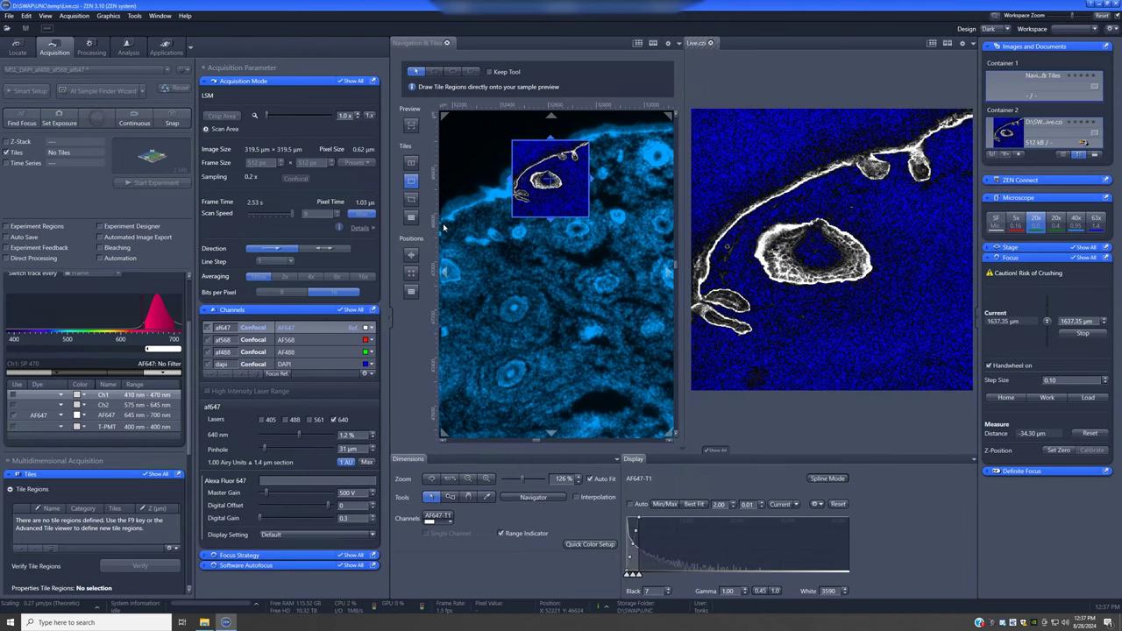
# Examine the slide overview and the second section's DAPI preview around the current stage position
pyautogui.scroll(-10, 685, 305)
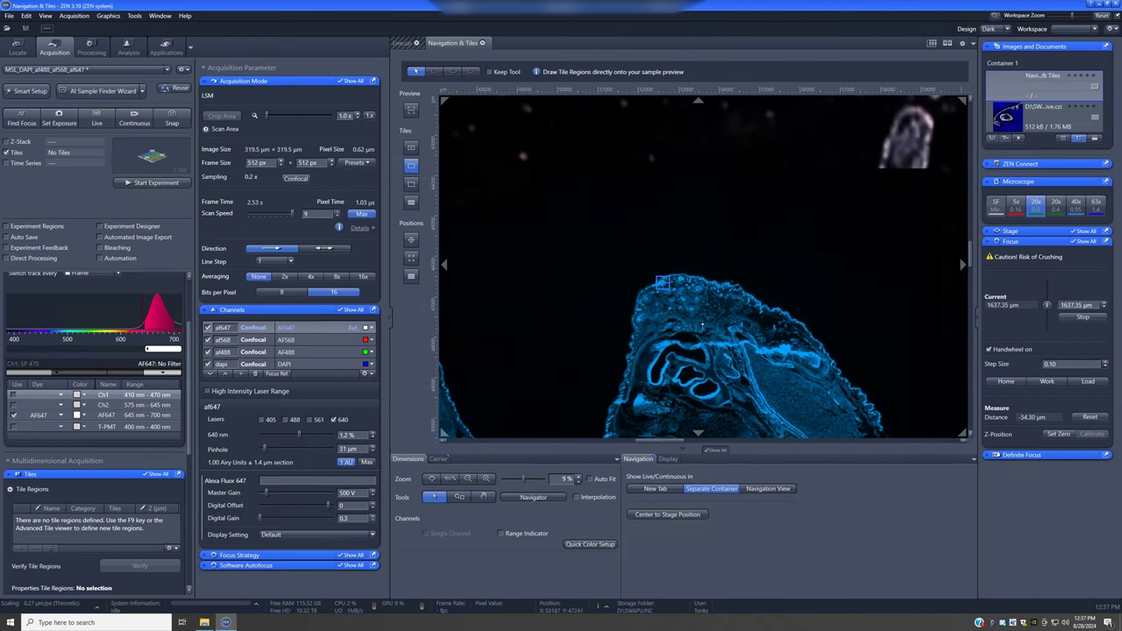
pyautogui.scroll(-2, 728, 357)
pyautogui.moveTo(821, 390); pyautogui.dragTo(706, 314)
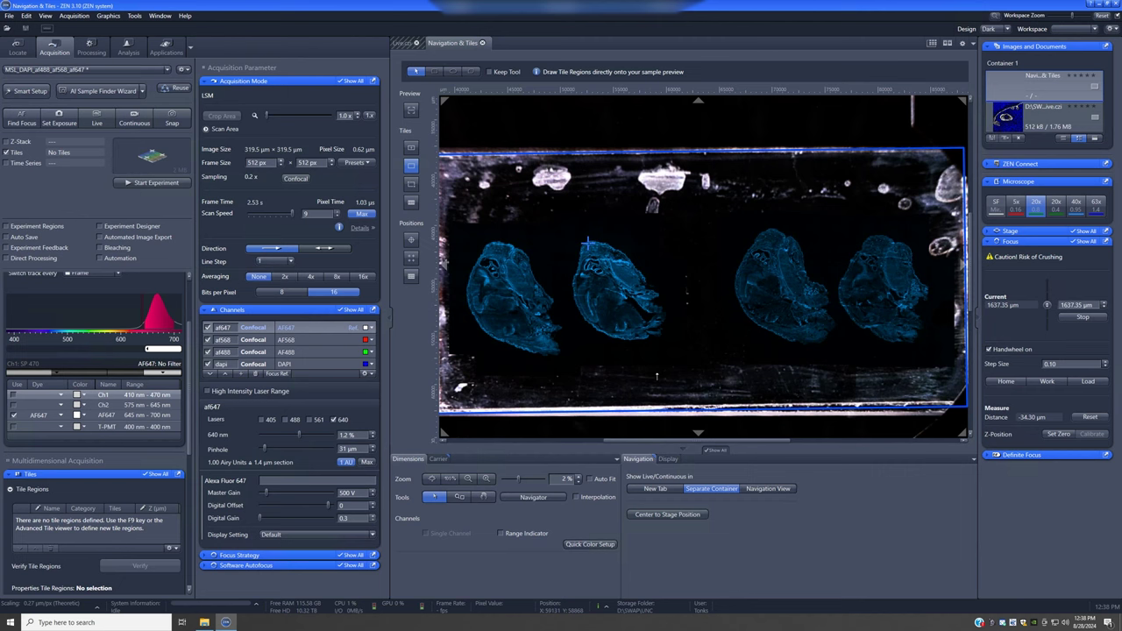
pyautogui.scroll(-2, 656, 377)
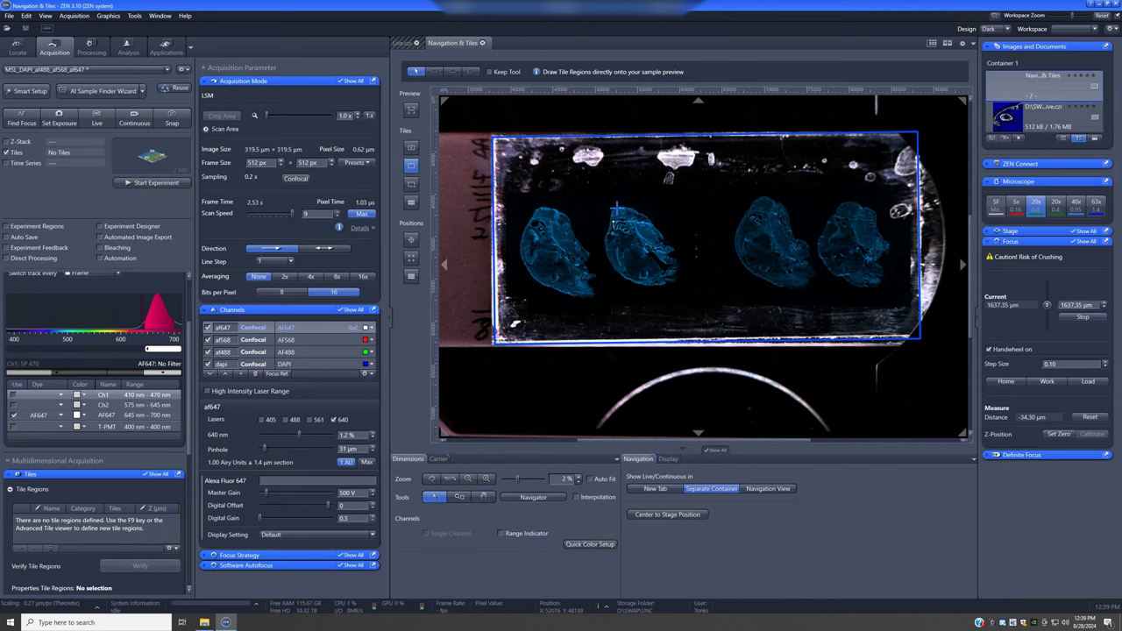
pyautogui.scroll(4, 618, 209)
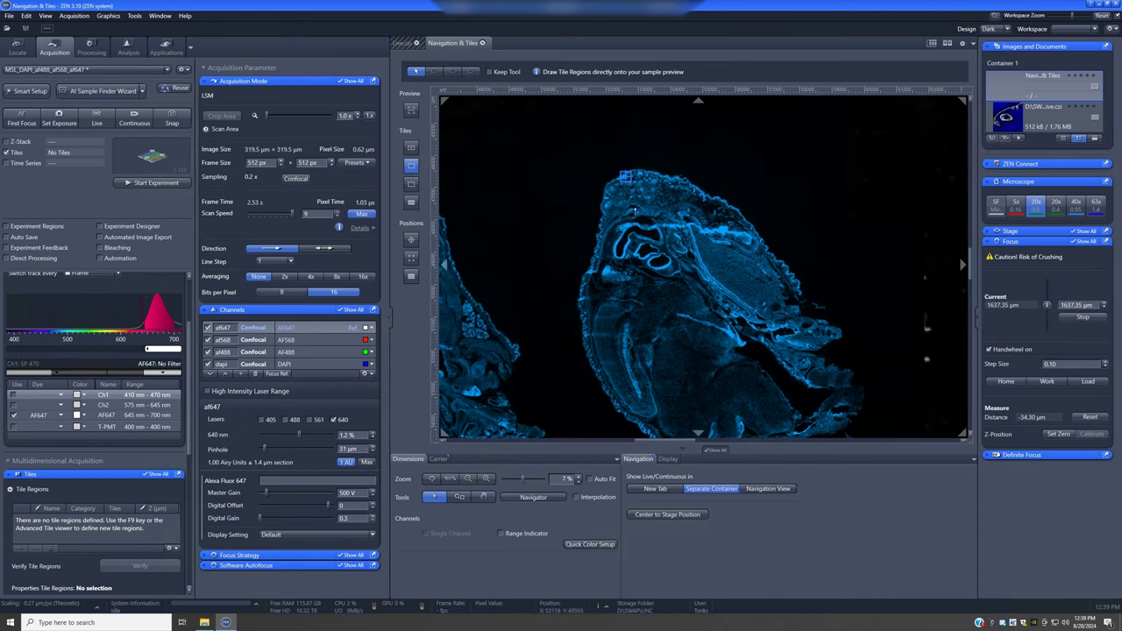
pyautogui.scroll(4, 635, 210)
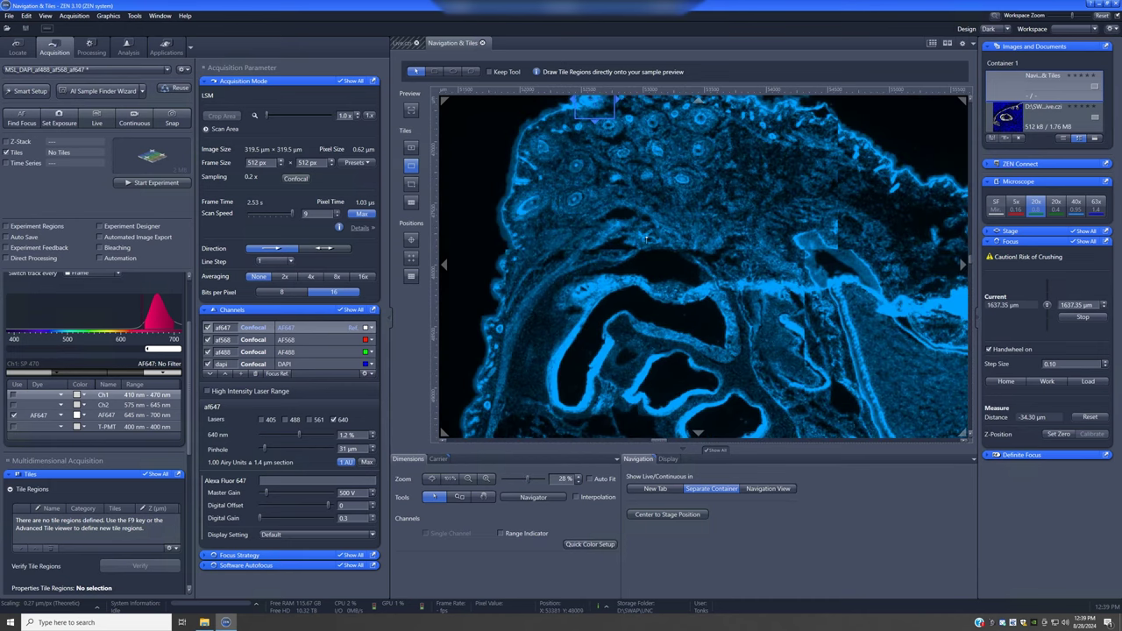
pyautogui.scroll(-3, 675, 253)
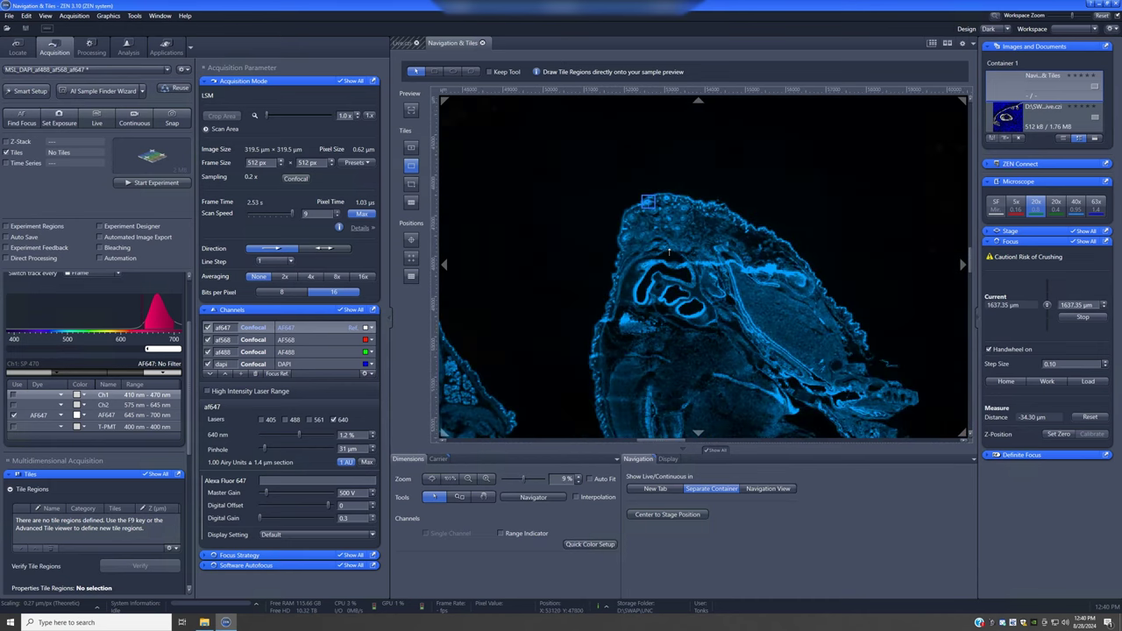
pyautogui.moveTo(715, 325); pyautogui.dragTo(672, 253)
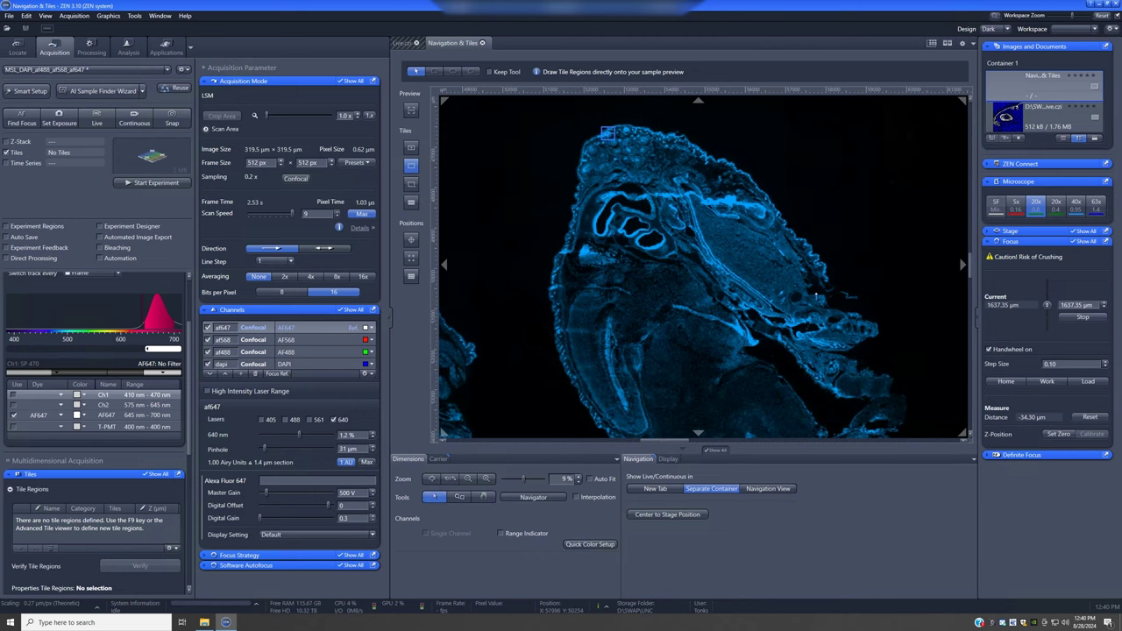
pyautogui.scroll(-2, 816, 295)
pyautogui.scroll(-2, 805, 295)
pyautogui.moveTo(839, 321); pyautogui.dragTo(714, 260)
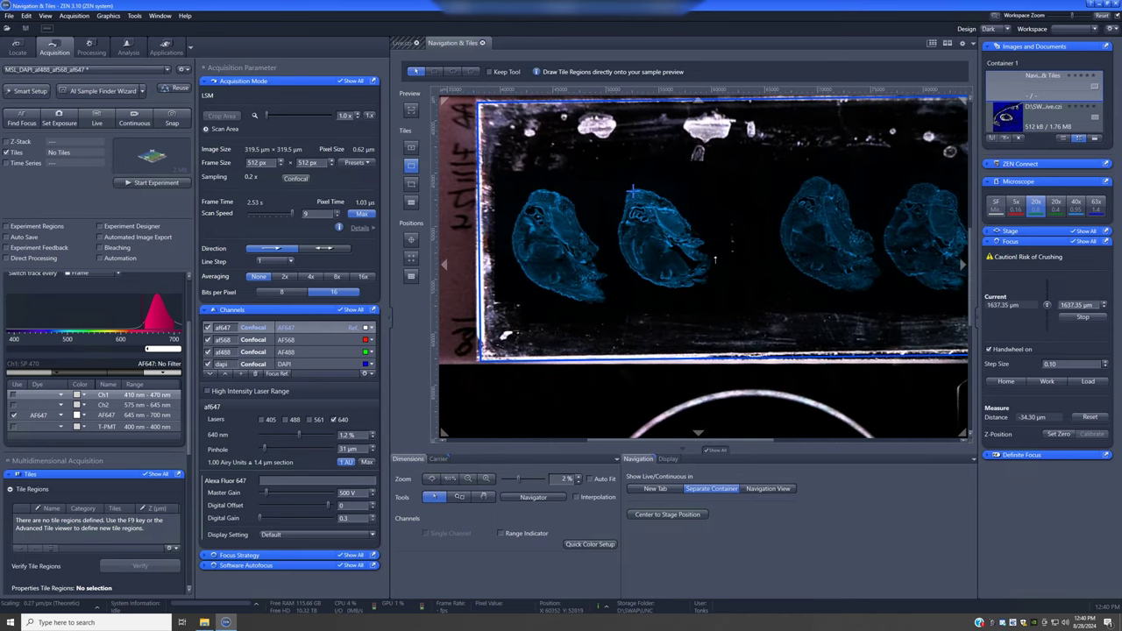
pyautogui.scroll(-2, 715, 260)
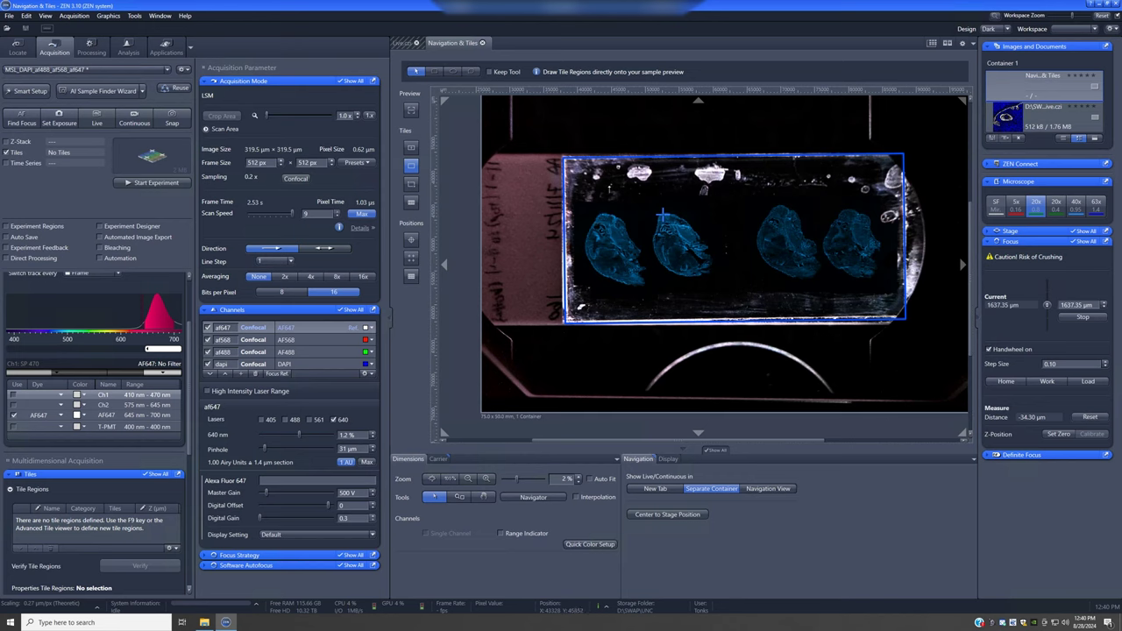
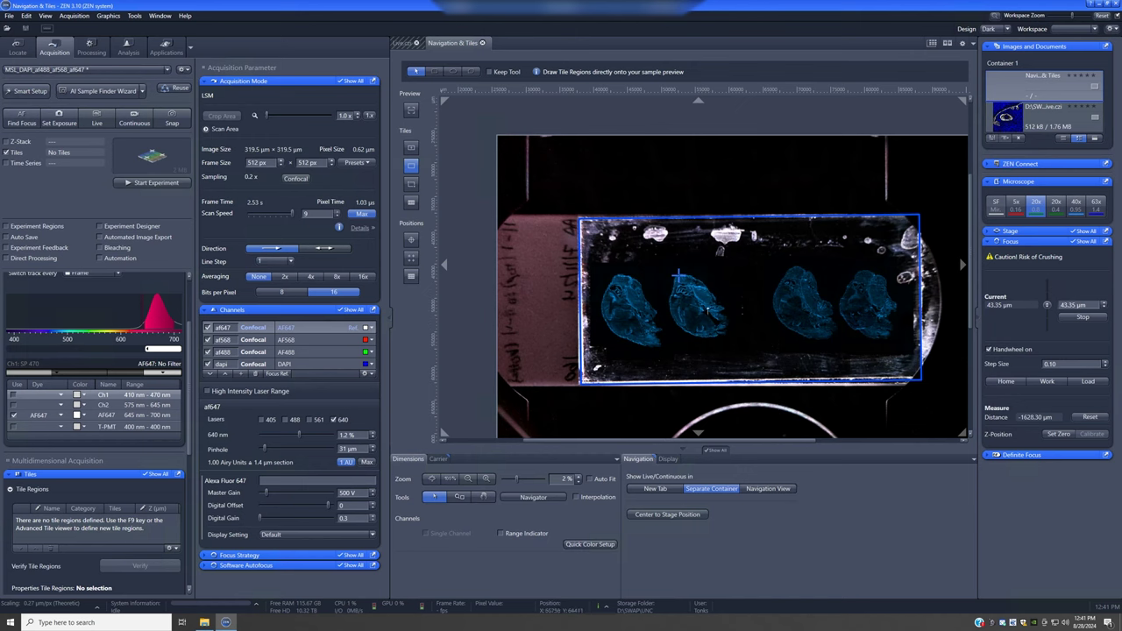
# Move the stage clear of the coverslip, below the sections, and switch to the 63x objective with the focus in the load position
pyautogui.scroll(3, 751, 346)
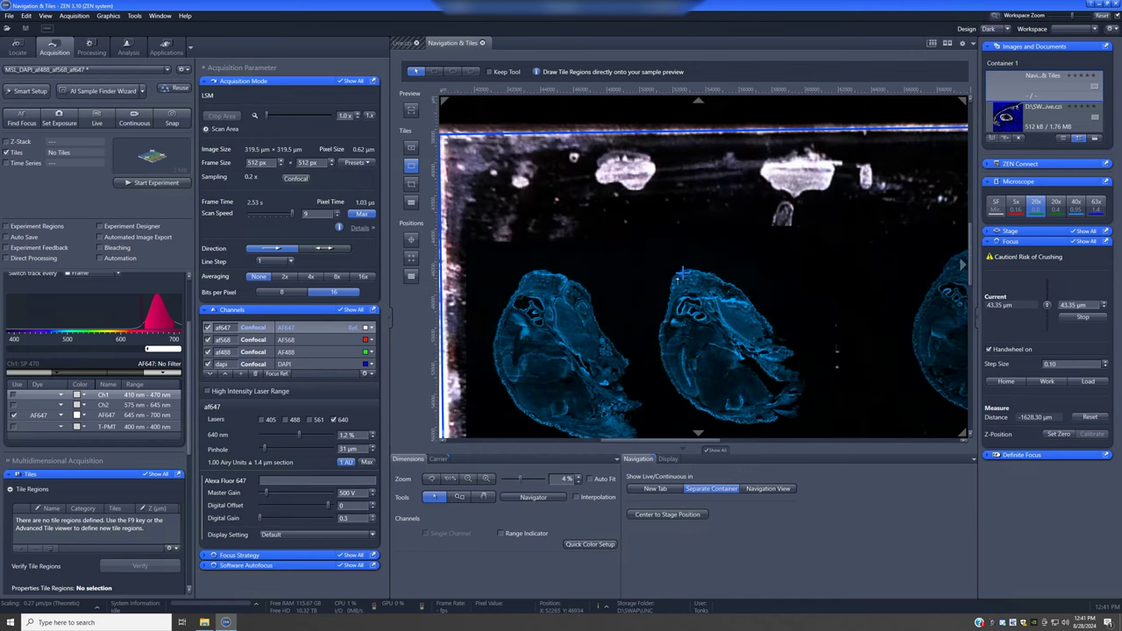
pyautogui.scroll(-5, 752, 347)
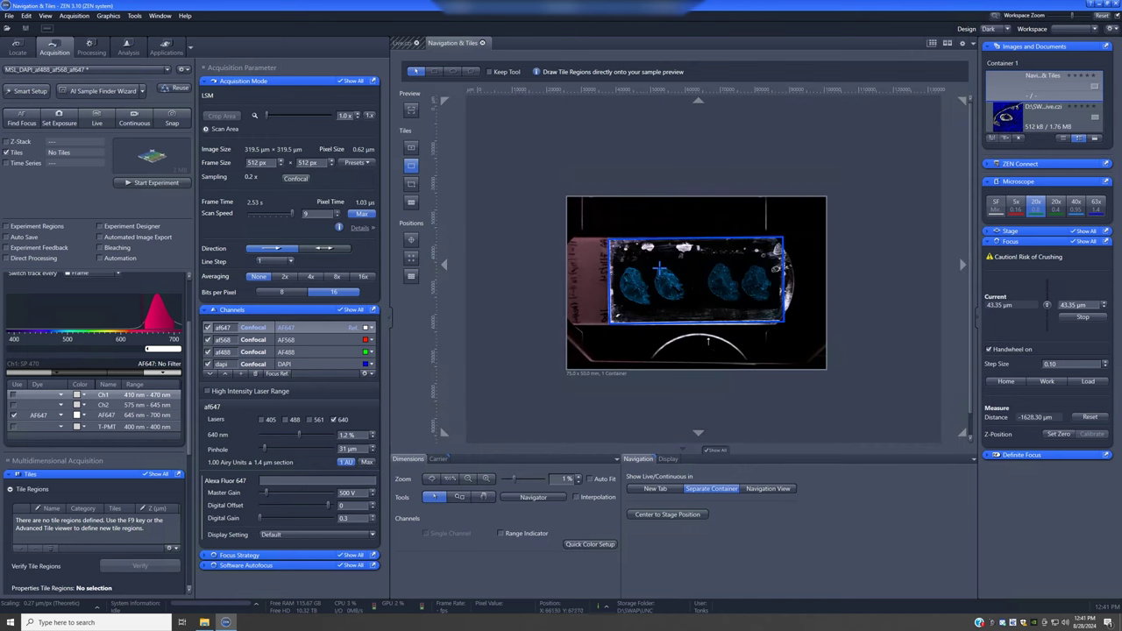
pyautogui.scroll(1, 833, 338)
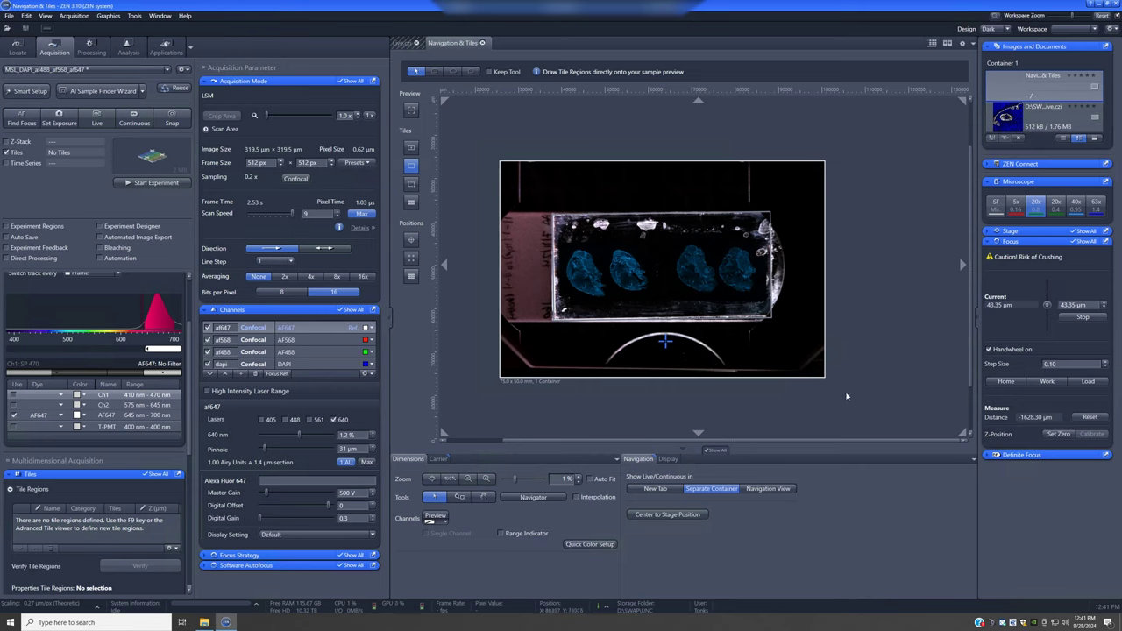
pyautogui.click(1096, 206)
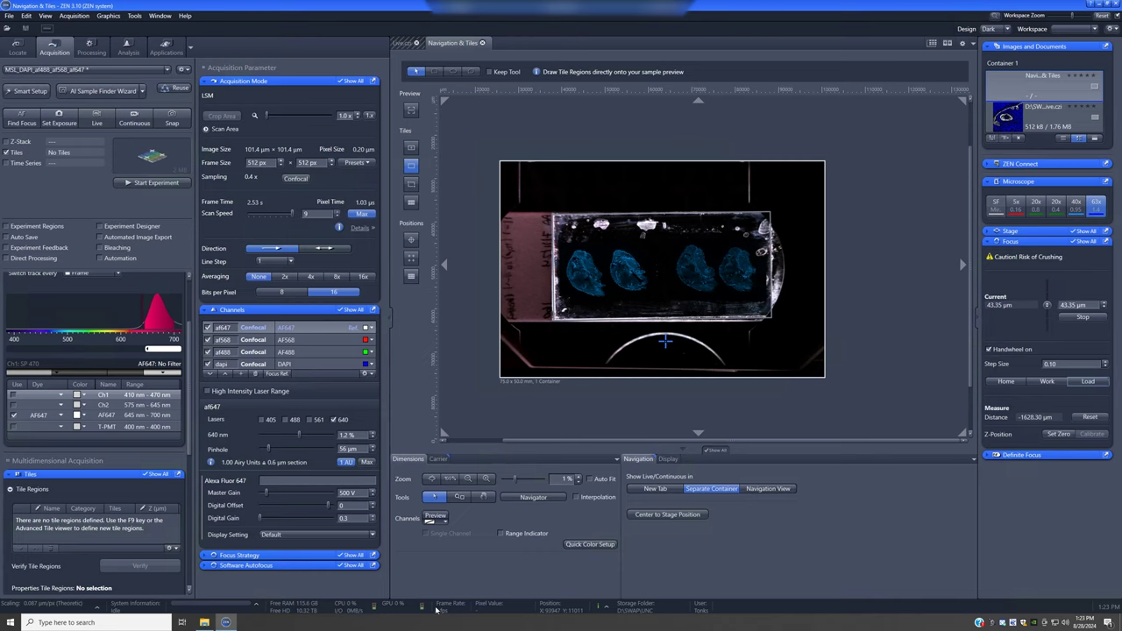
pyautogui.click(1088, 383)
# Move the stage to the upper rim of the lowest oval cavity in the second section
pyautogui.scroll(5, 620, 268)
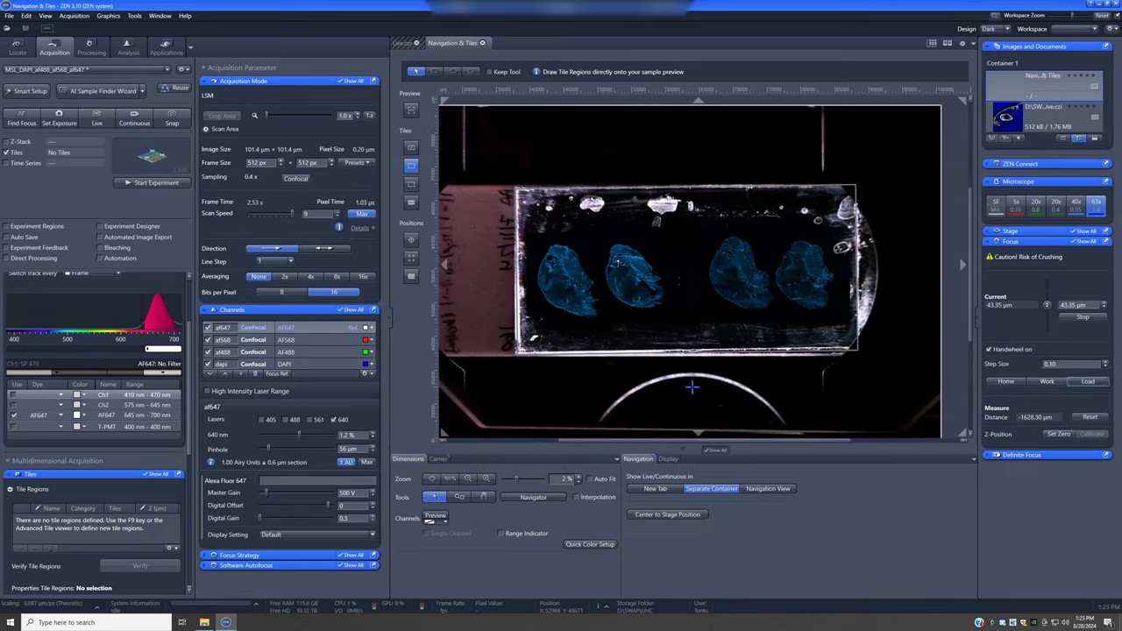
pyautogui.scroll(3, 622, 271)
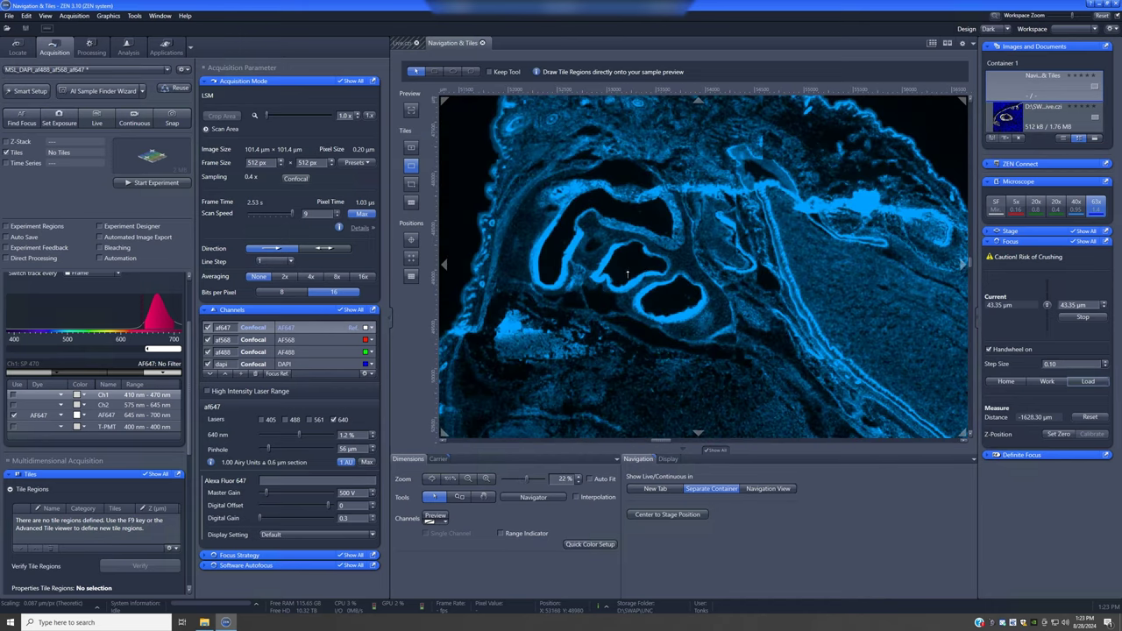
pyautogui.scroll(2, 658, 267)
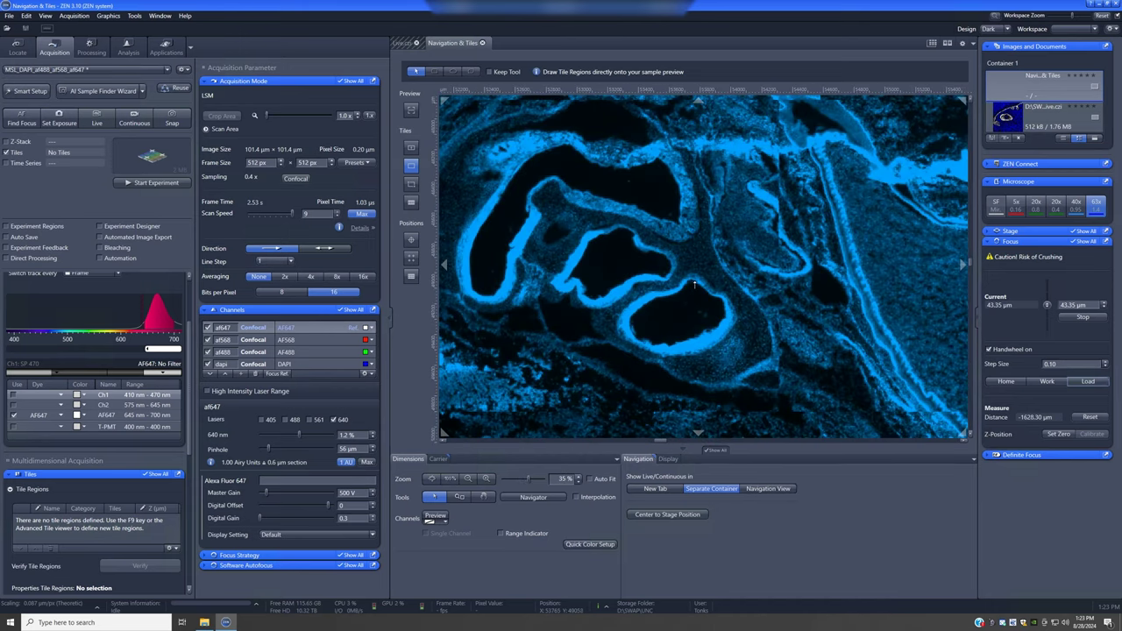
pyautogui.doubleClick(694, 284)
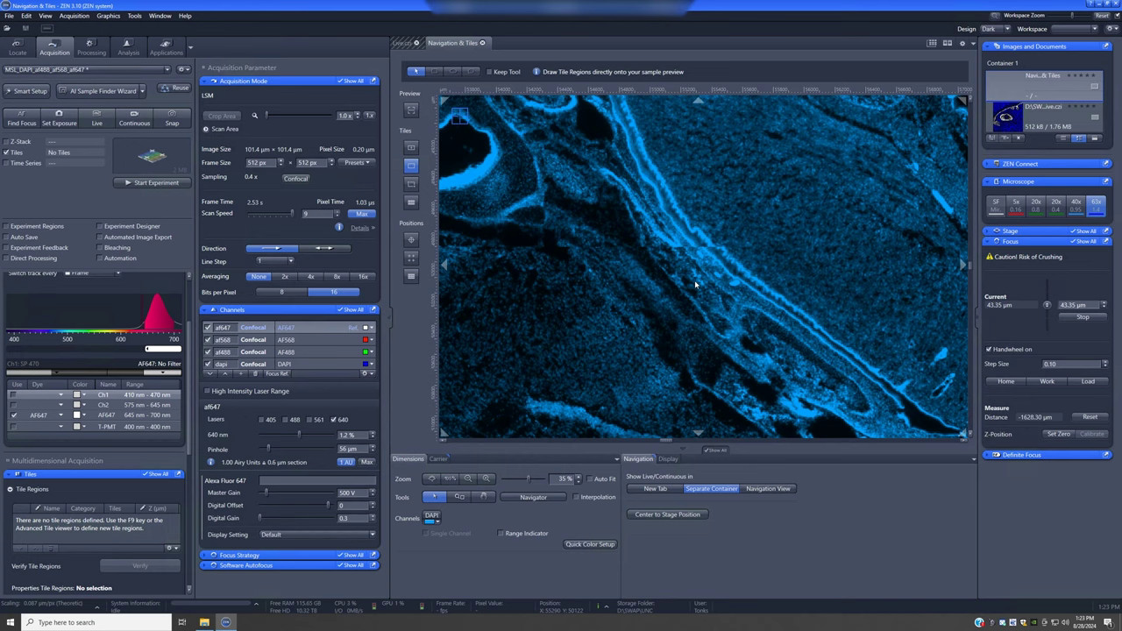
pyautogui.scroll(2, 600, 249)
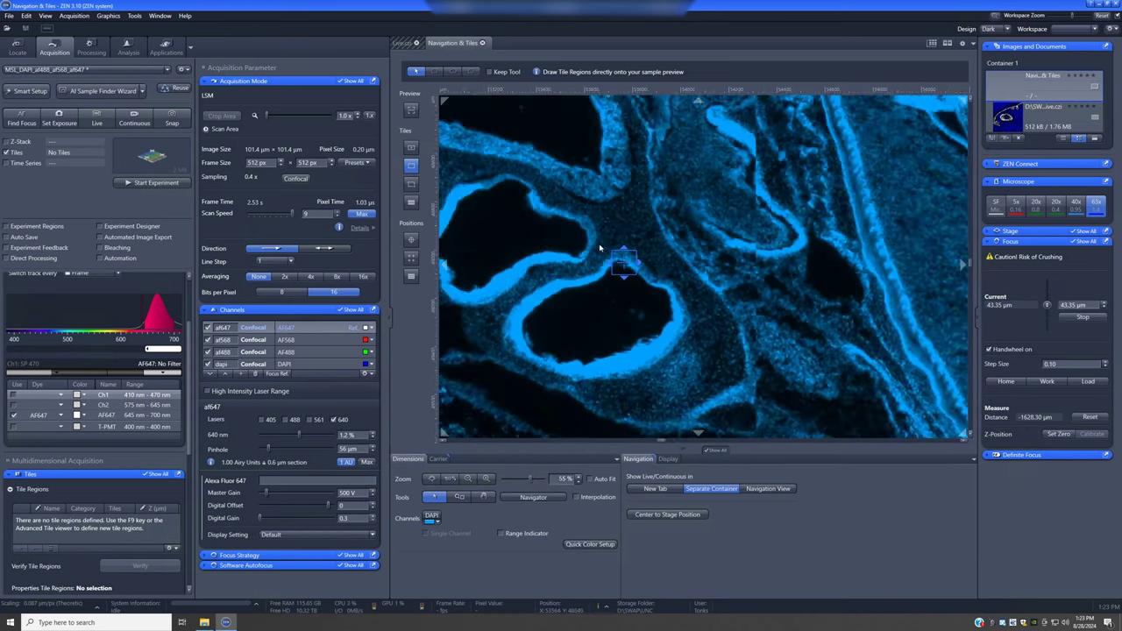
pyautogui.scroll(3, 604, 250)
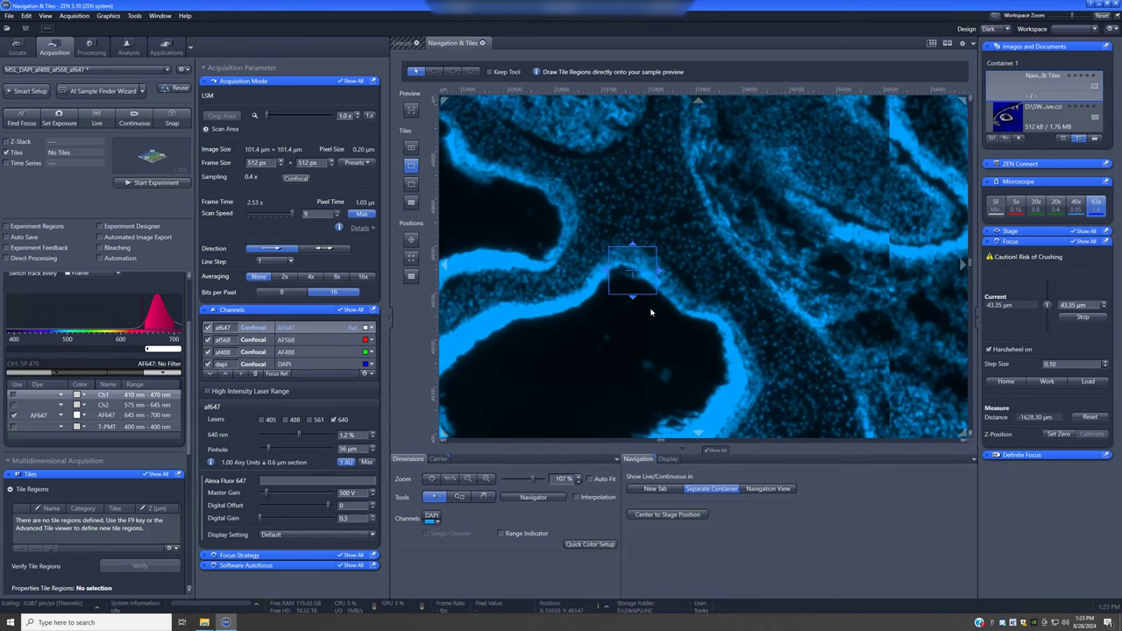
# Bring the focus to the work position and scan the DAPI channel live with Best Fit and the range indicator on
pyautogui.click(1045, 382)
pyautogui.click(298, 364)
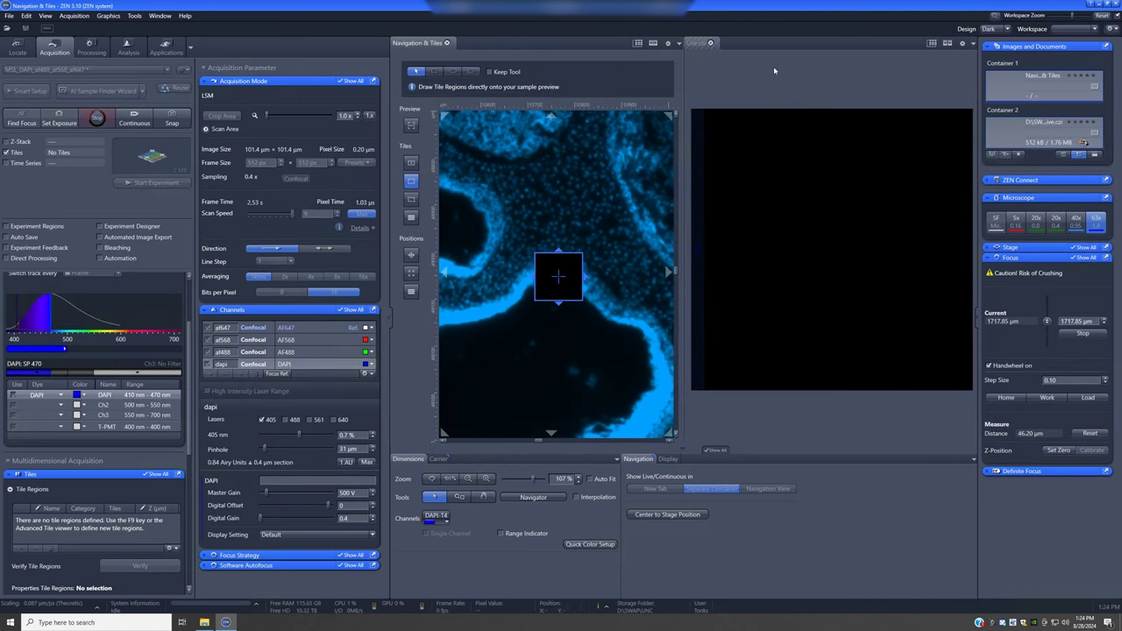
pyautogui.click(700, 43)
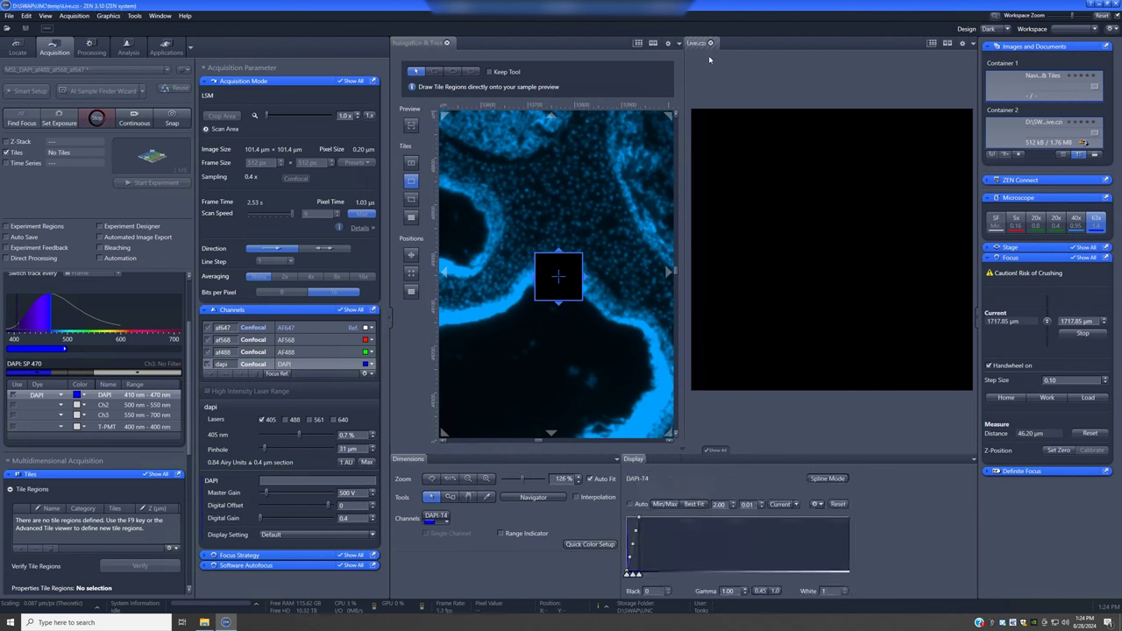
pyautogui.click(698, 506)
pyautogui.click(501, 533)
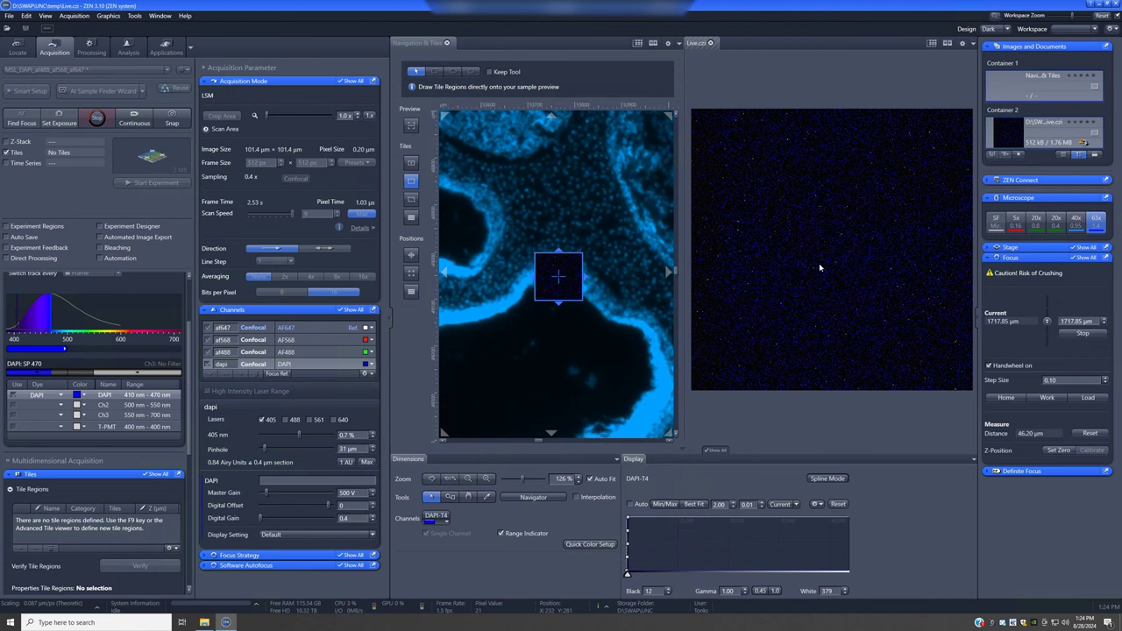
# Lower the focus to 1657.85 µm on the DAPI-stained nuclei, finishing at medium focus speed, and apply Best Fit to the display
pyautogui.moveTo(825, 269)
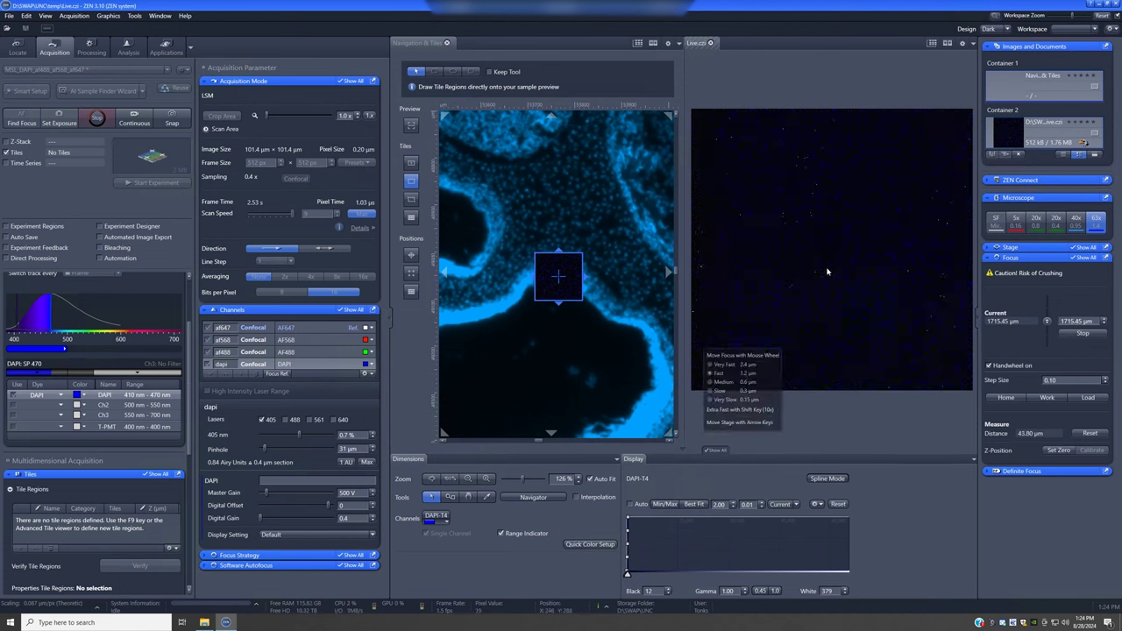
pyautogui.scroll(-7, 827, 272)
pyautogui.scroll(1, 826, 277)
pyautogui.scroll(2, 826, 277)
pyautogui.scroll(2, 827, 277)
pyautogui.scroll(-3, 827, 278)
pyautogui.scroll(-4, 823, 280)
pyautogui.scroll(-1, 824, 285)
pyautogui.scroll(-3, 824, 286)
pyautogui.scroll(-2, 894, 288)
pyautogui.scroll(-7, 867, 297)
pyautogui.scroll(-1, 867, 299)
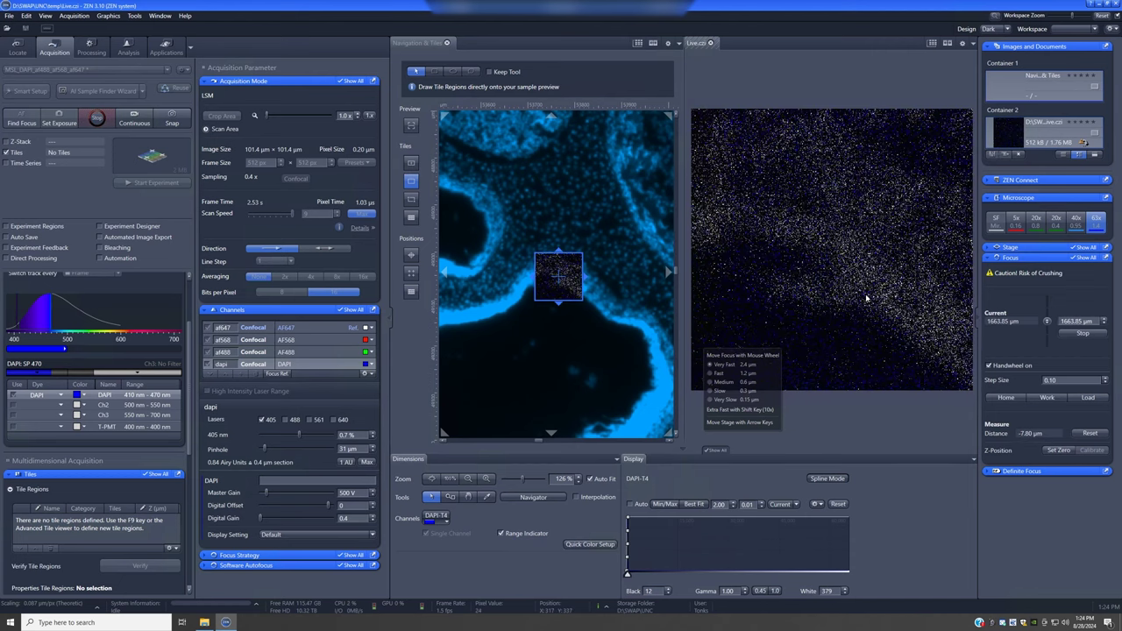
pyautogui.scroll(-1, 867, 299)
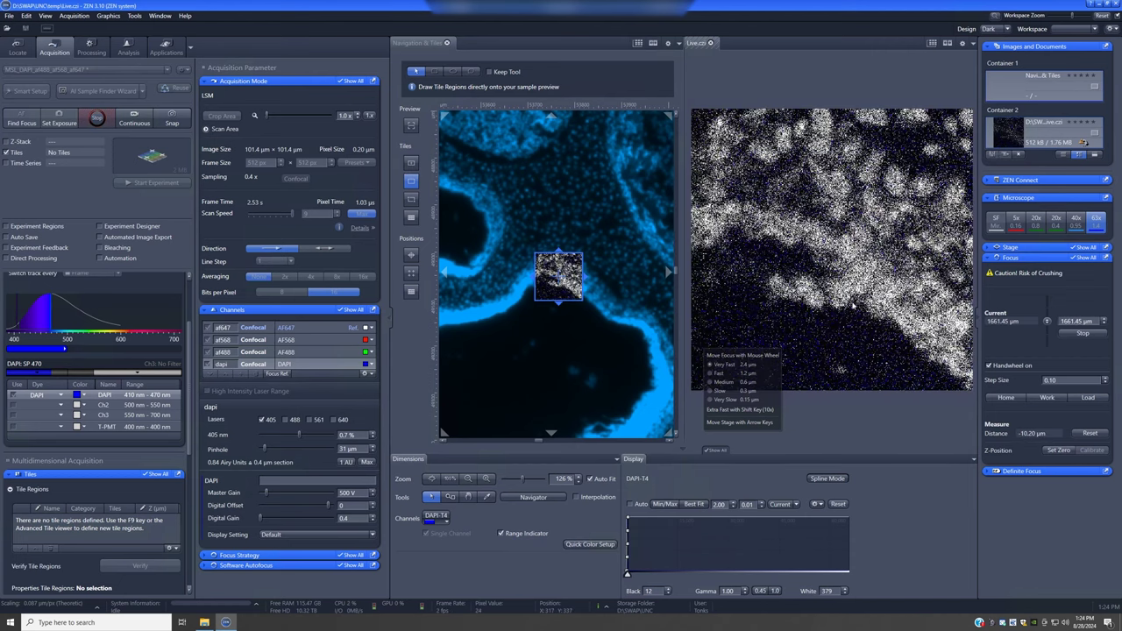
pyautogui.scroll(-1, 832, 322)
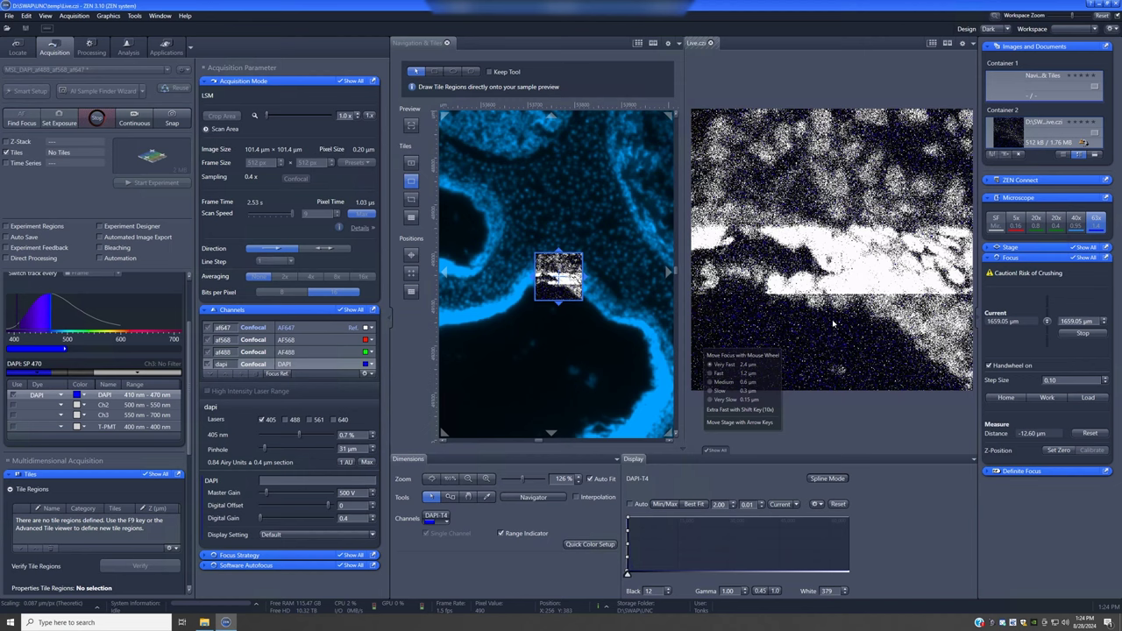
pyautogui.click(722, 383)
pyautogui.scroll(-2, 721, 383)
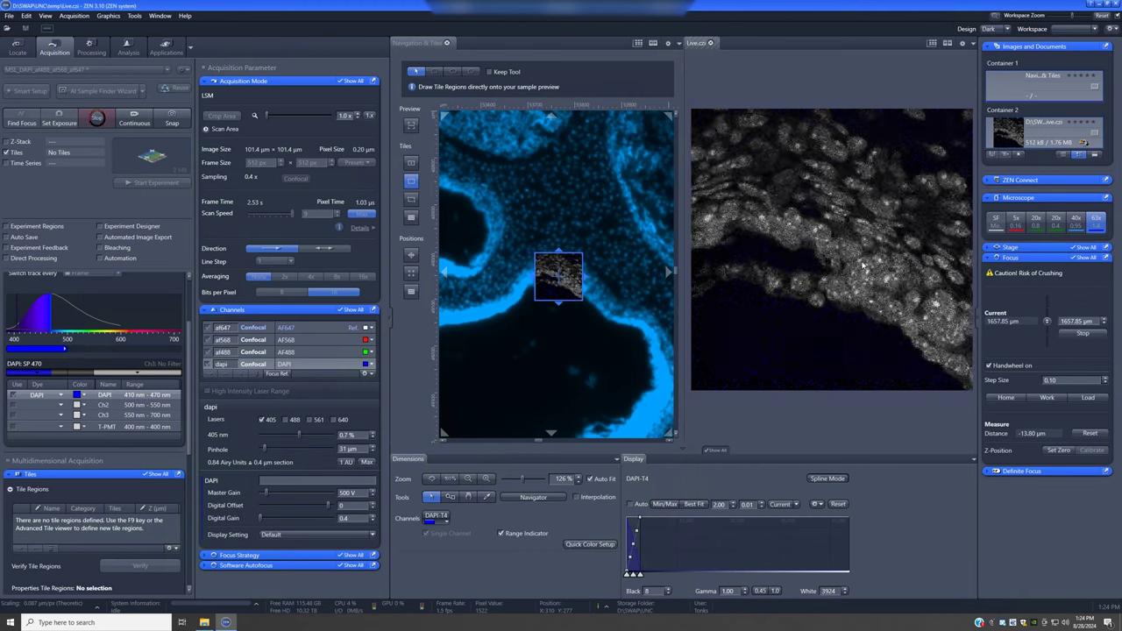
# Move the stage to the tissue beside the neighbouring upper cavity and view the af568 and af488 channels live in turn
pyautogui.doubleClick(520, 261)
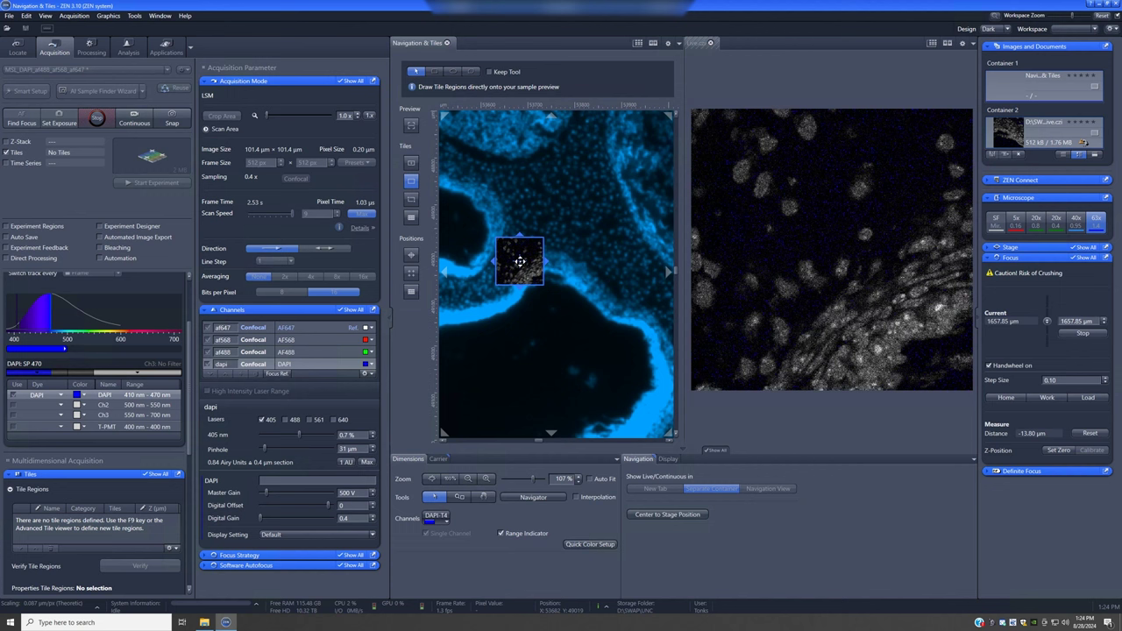
pyautogui.moveTo(511, 255); pyautogui.dragTo(492, 250)
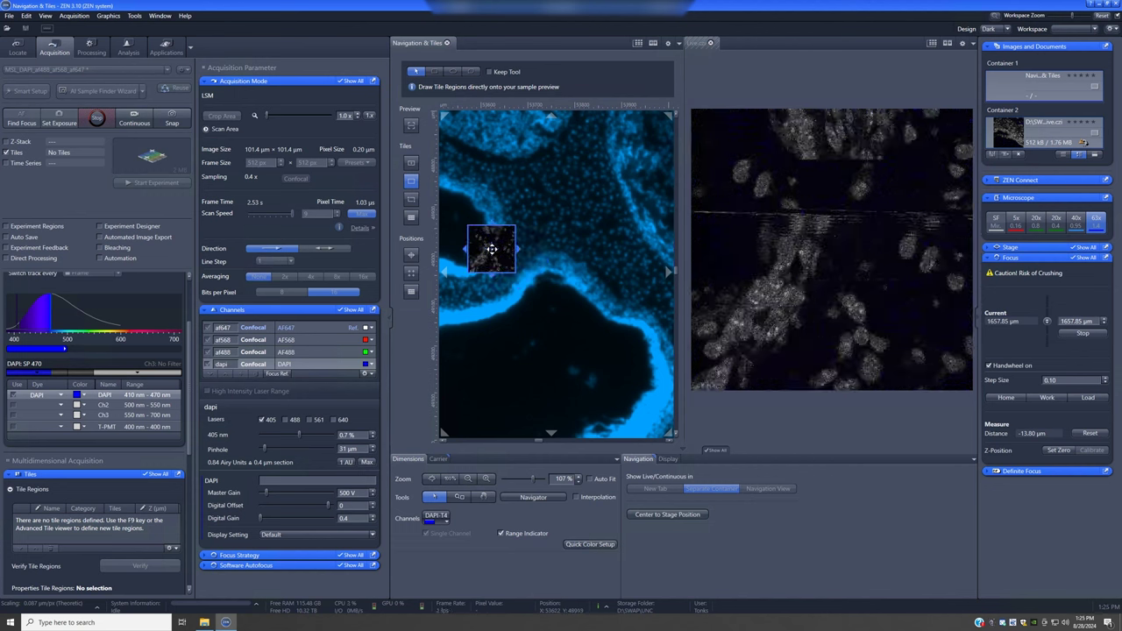
pyautogui.click(326, 346)
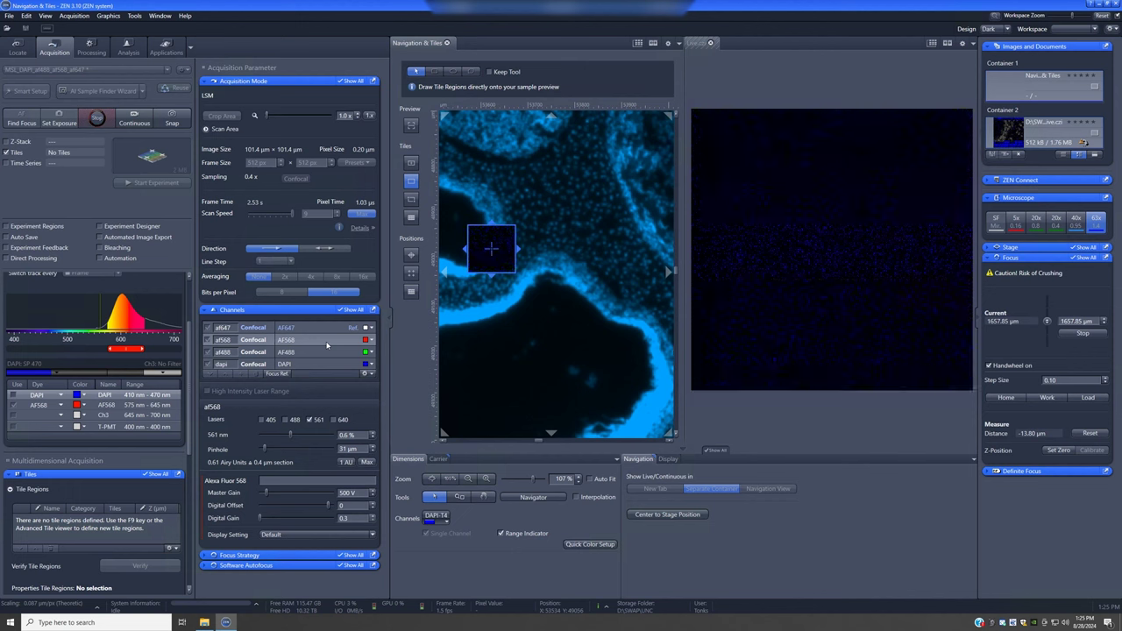
pyautogui.click(325, 355)
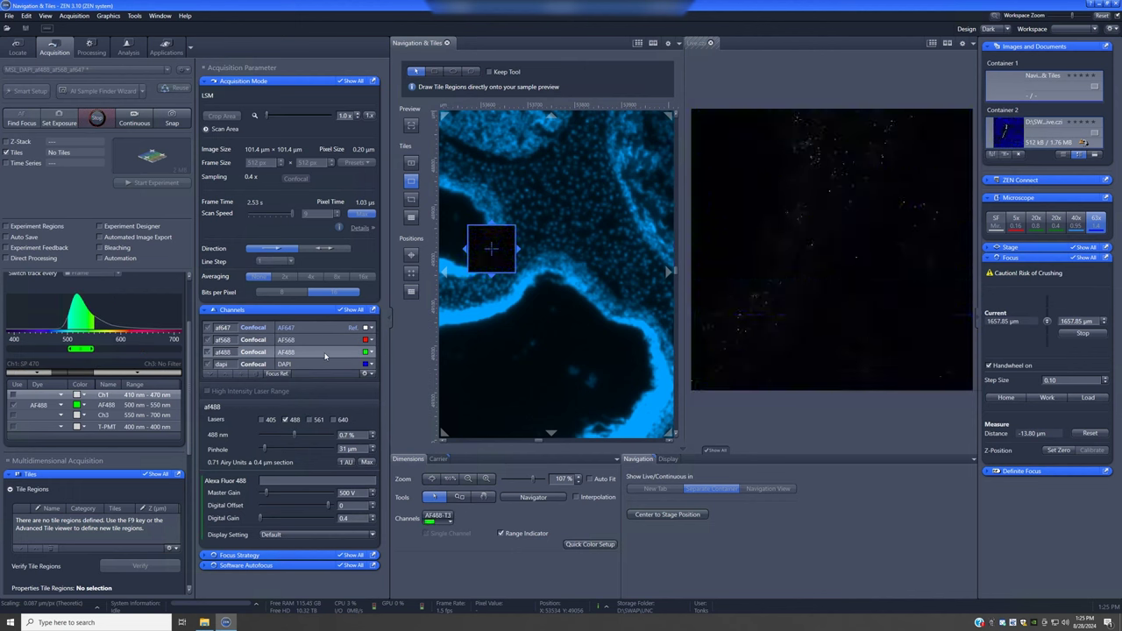
# View the dapi channel live at the current stage position beside the cavities in the second section
pyautogui.scroll(-2, 596, 275)
pyautogui.click(315, 364)
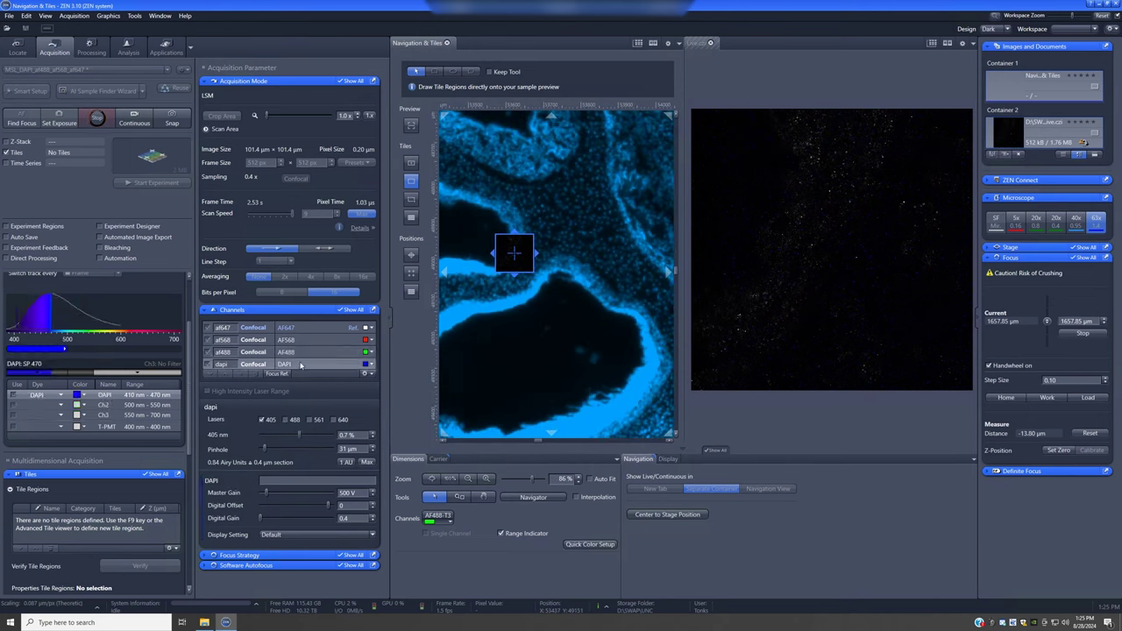
pyautogui.scroll(-6, 544, 254)
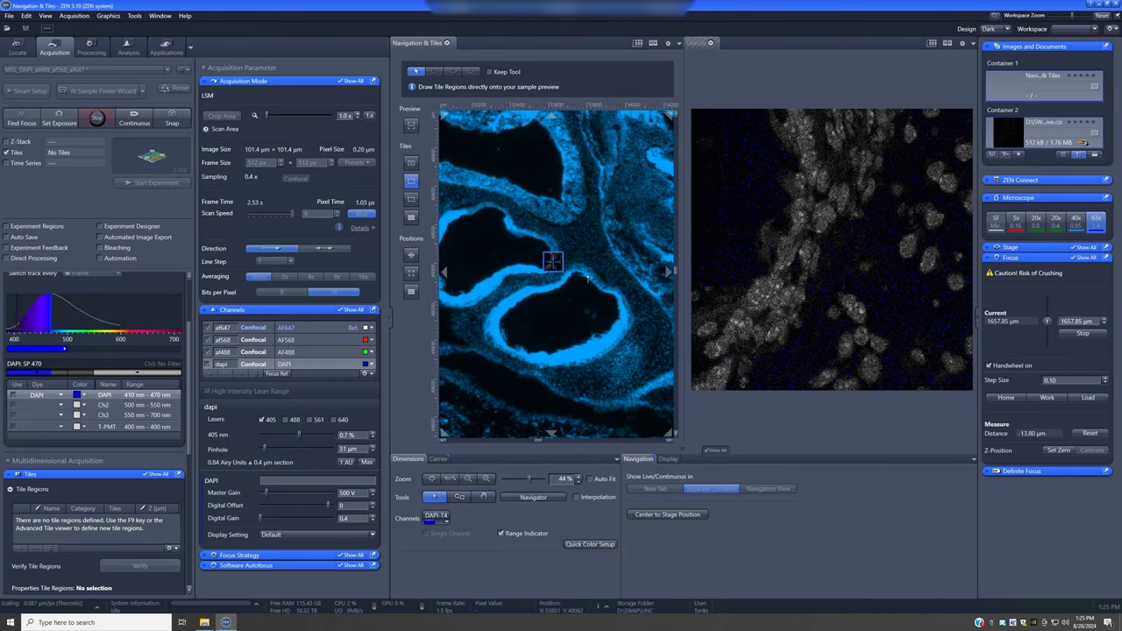
# Examine where the 63x field lies within the second section and on the whole slide preview
pyautogui.scroll(-5, 575, 279)
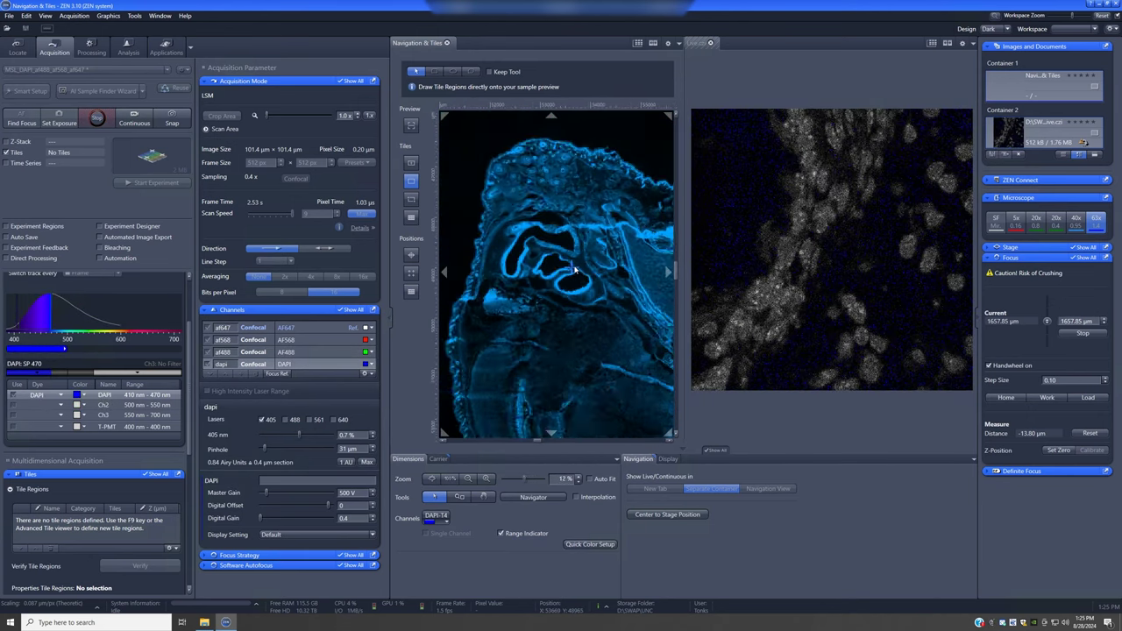
pyautogui.scroll(-3, 574, 272)
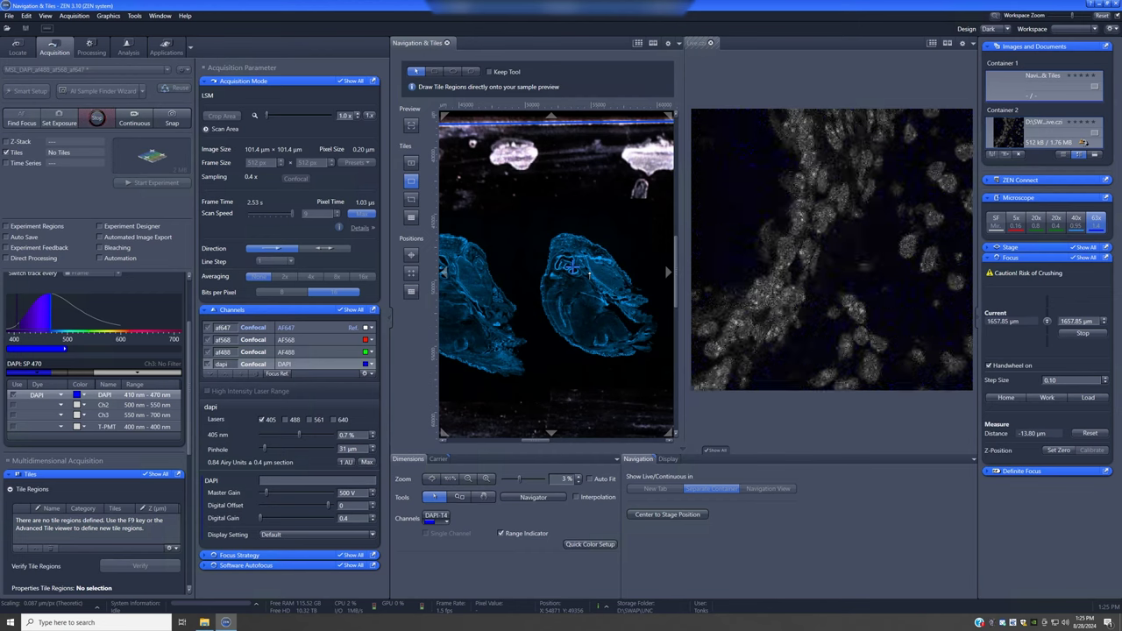
pyautogui.scroll(3, 574, 268)
pyautogui.scroll(3, 571, 271)
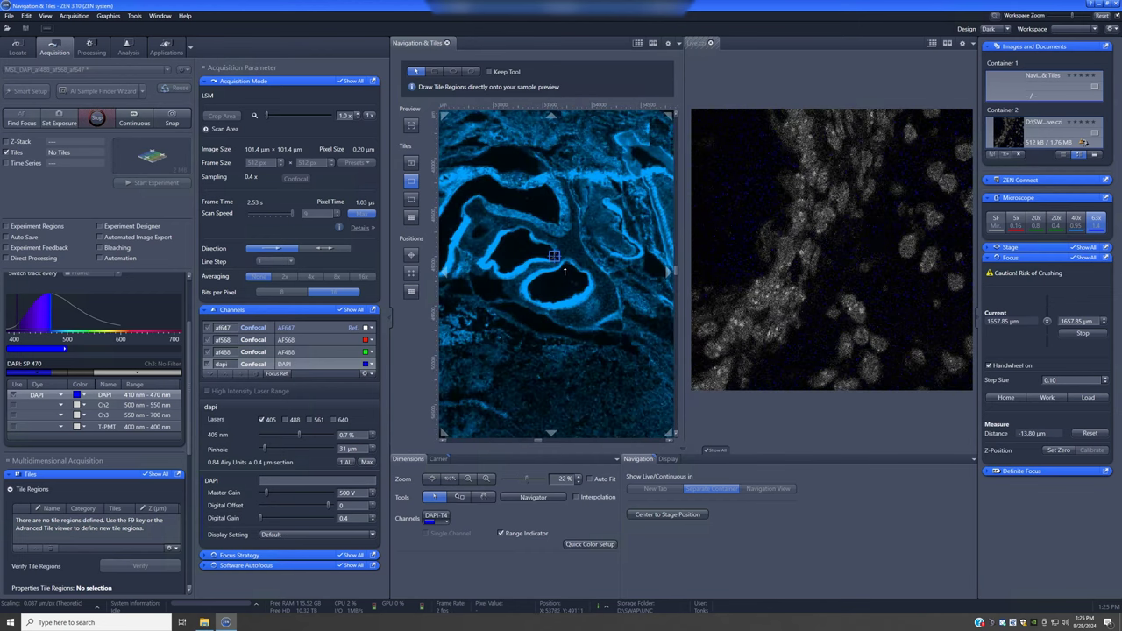
pyautogui.scroll(-5, 565, 271)
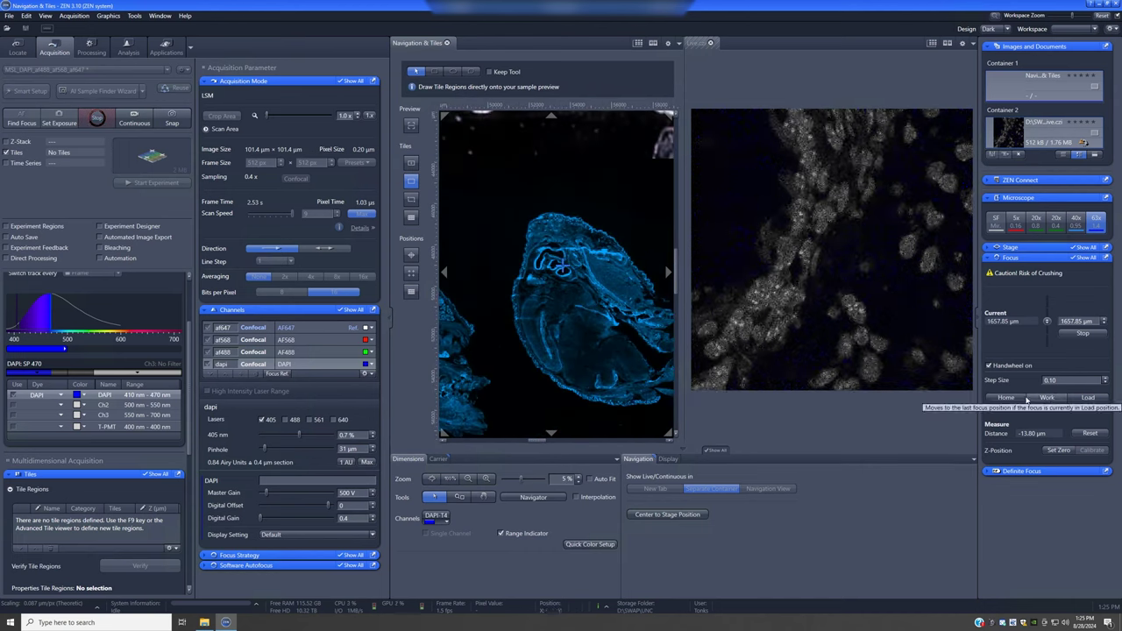
pyautogui.scroll(-3, 592, 337)
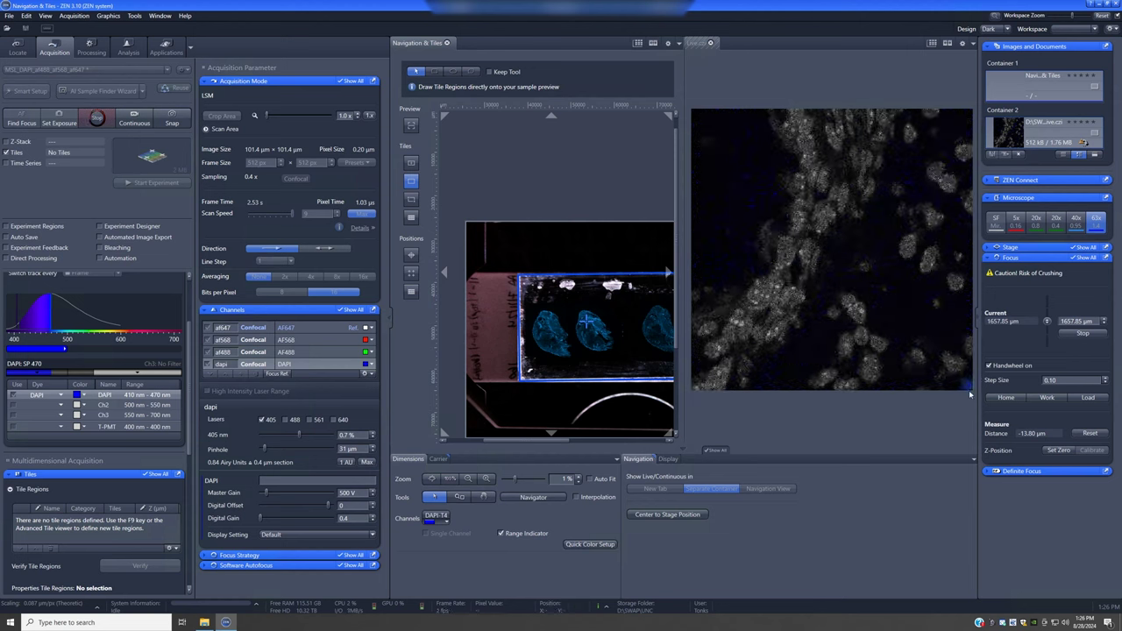
pyautogui.scroll(2, 564, 315)
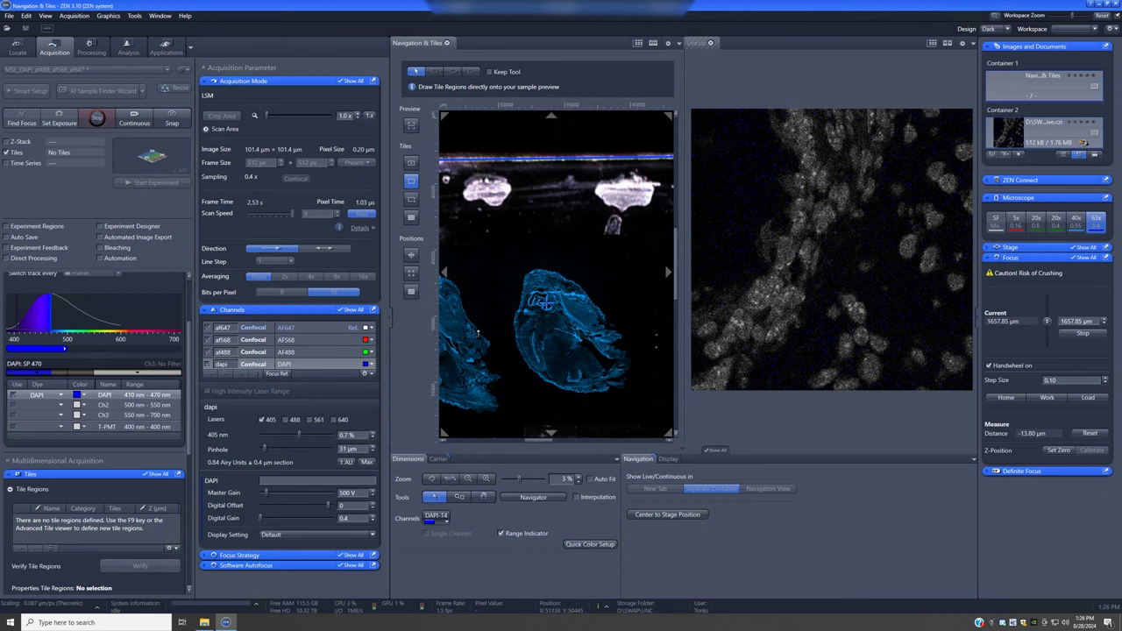
pyautogui.scroll(-2, 544, 303)
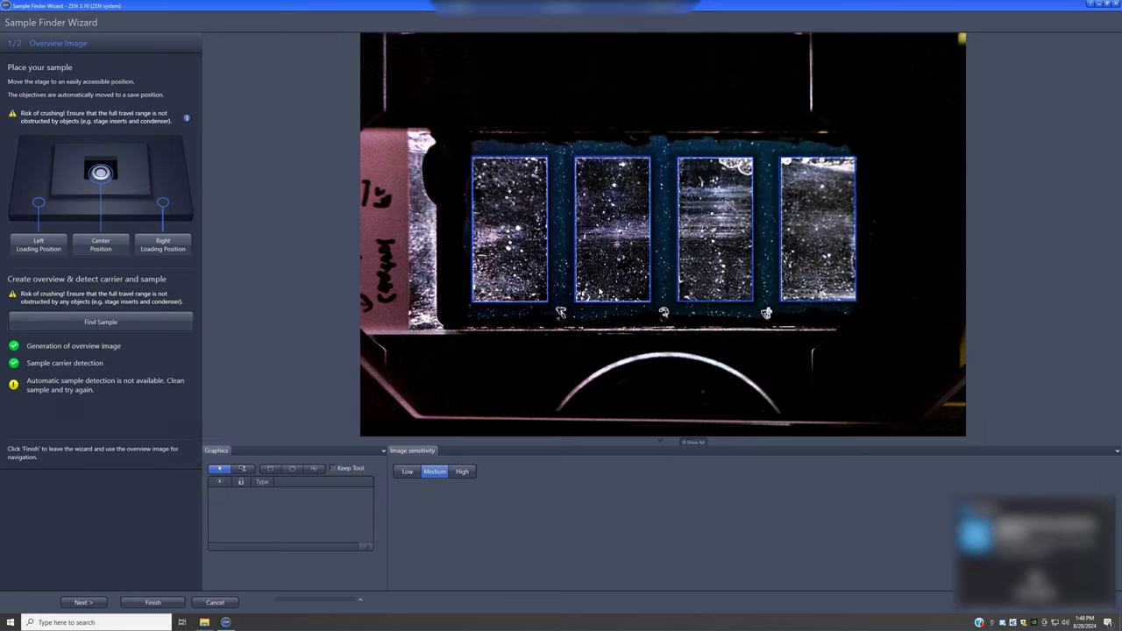
# Proceed to the Overview Scan setup and raise the container tile regions' fill factor to 90 % and finally to 100 %
pyautogui.click(153, 602)
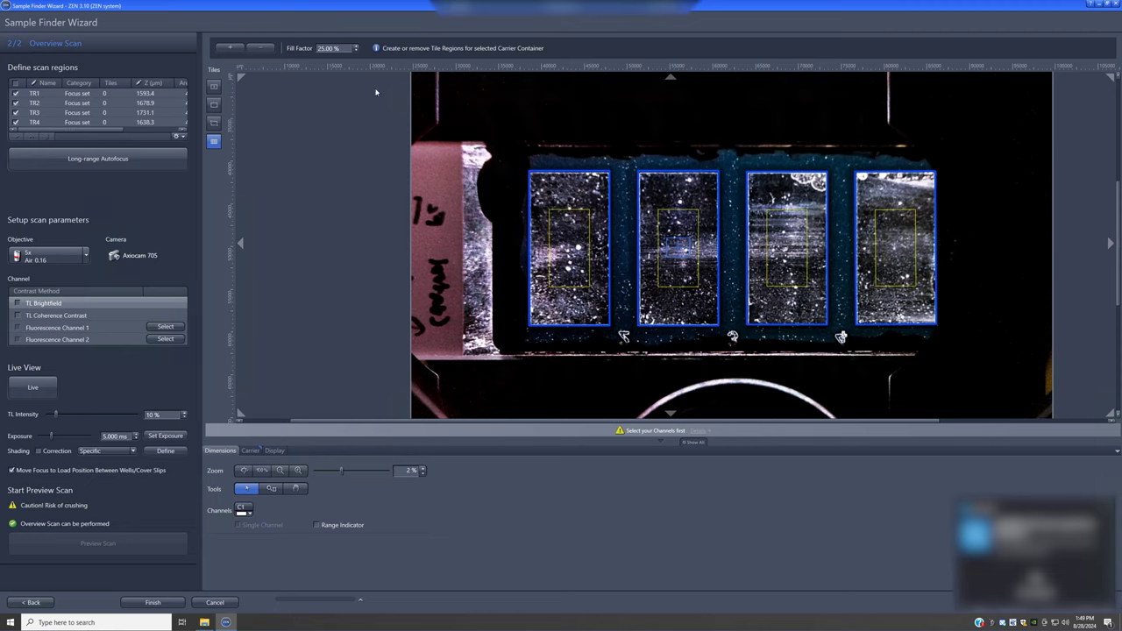
pyautogui.click(316, 49)
pyautogui.write('30')
pyautogui.press('Return')
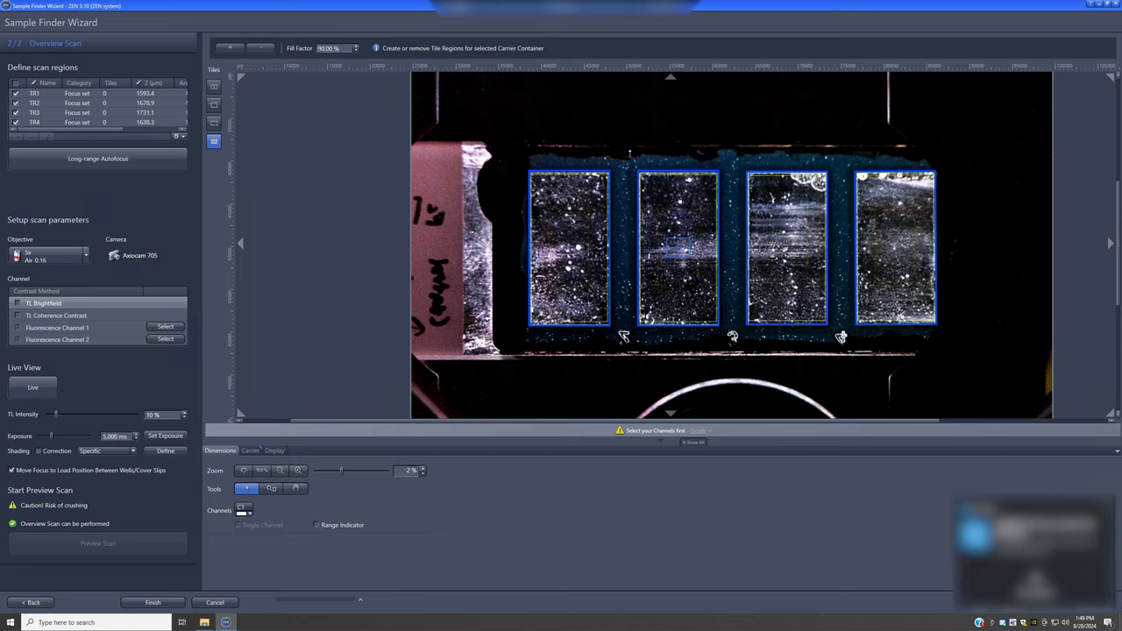
pyautogui.doubleClick(330, 48)
pyautogui.write('100')
pyautogui.press('Return')
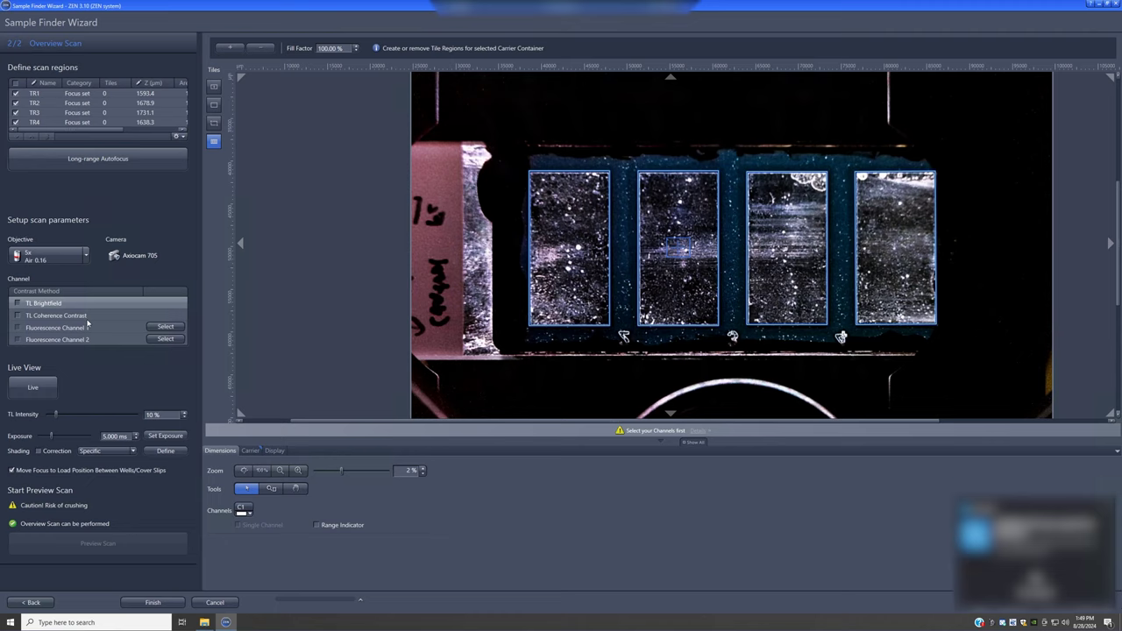
# Assign Alexa Fluor 488 to the first fluorescence channel and start the live view with the 5x objective
pyautogui.click(163, 327)
pyautogui.doubleClick(164, 142)
pyautogui.click(76, 327)
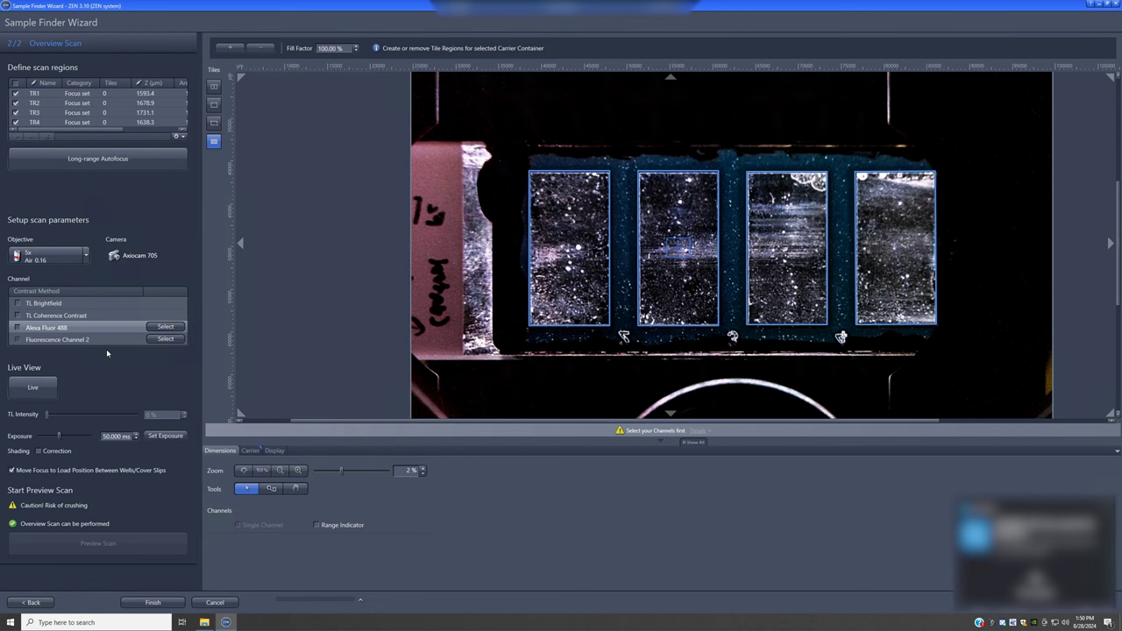
pyautogui.click(32, 388)
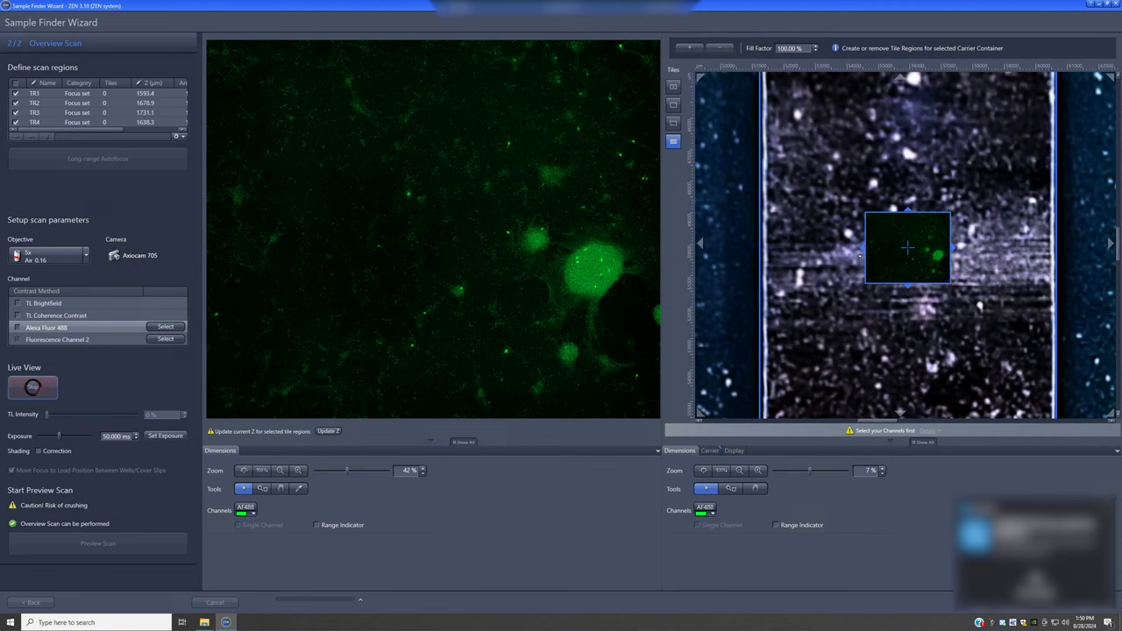
pyautogui.scroll(-3, 875, 255)
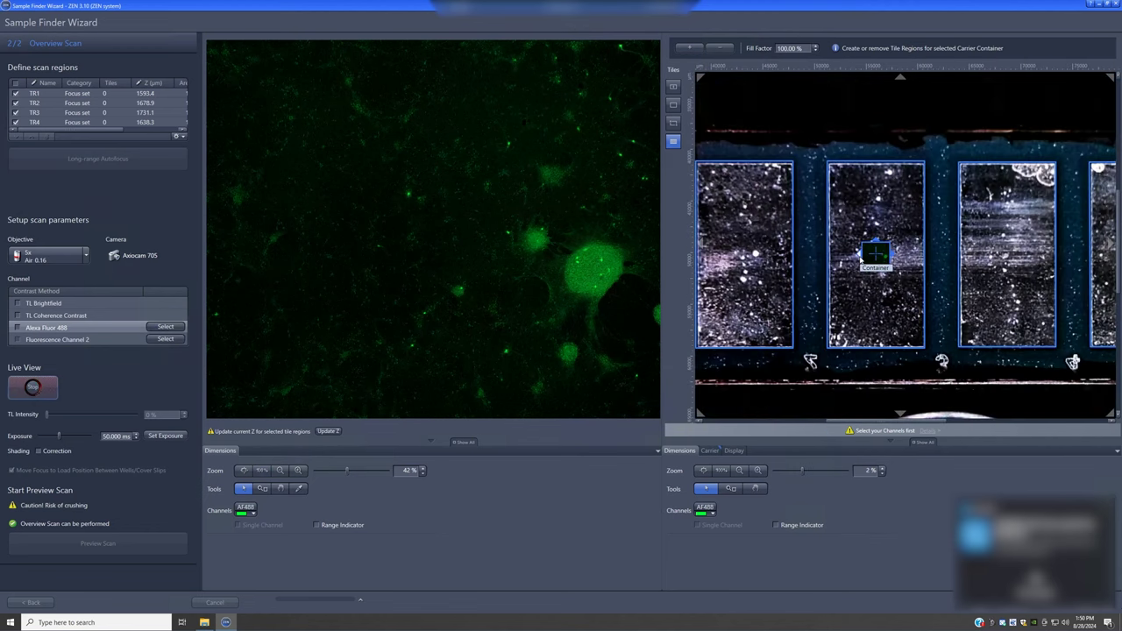
# Select scan region TR2, adjust the focus on its fluorescent spots at medium speed, and update its Z to 1768.9 µm
pyautogui.click(126, 104)
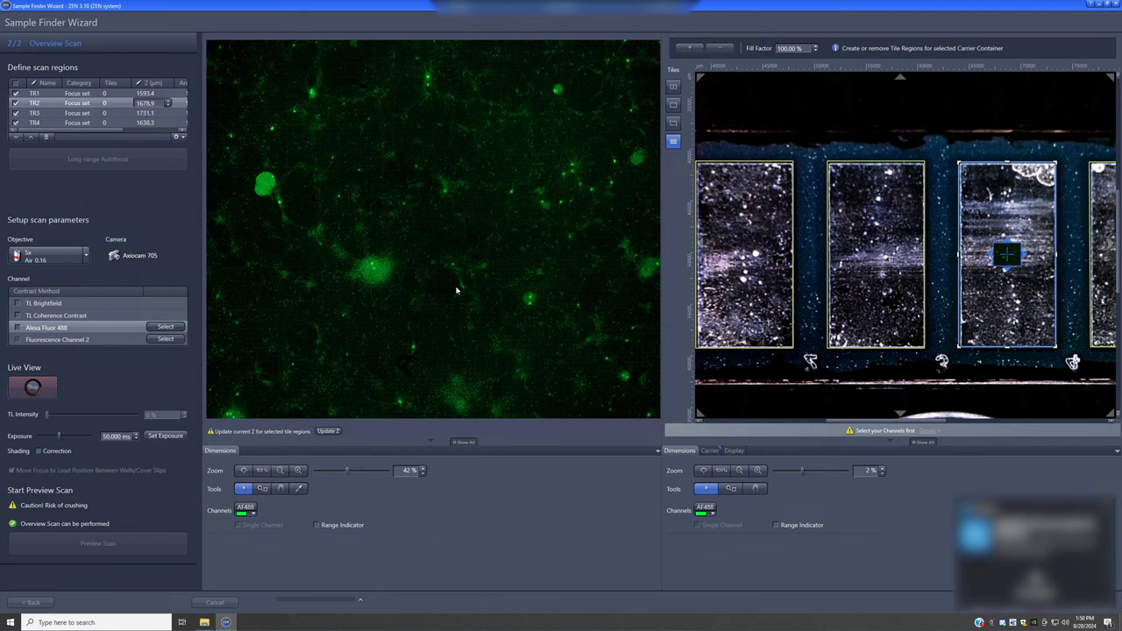
pyautogui.moveTo(455, 291)
pyautogui.scroll(3, 454, 291)
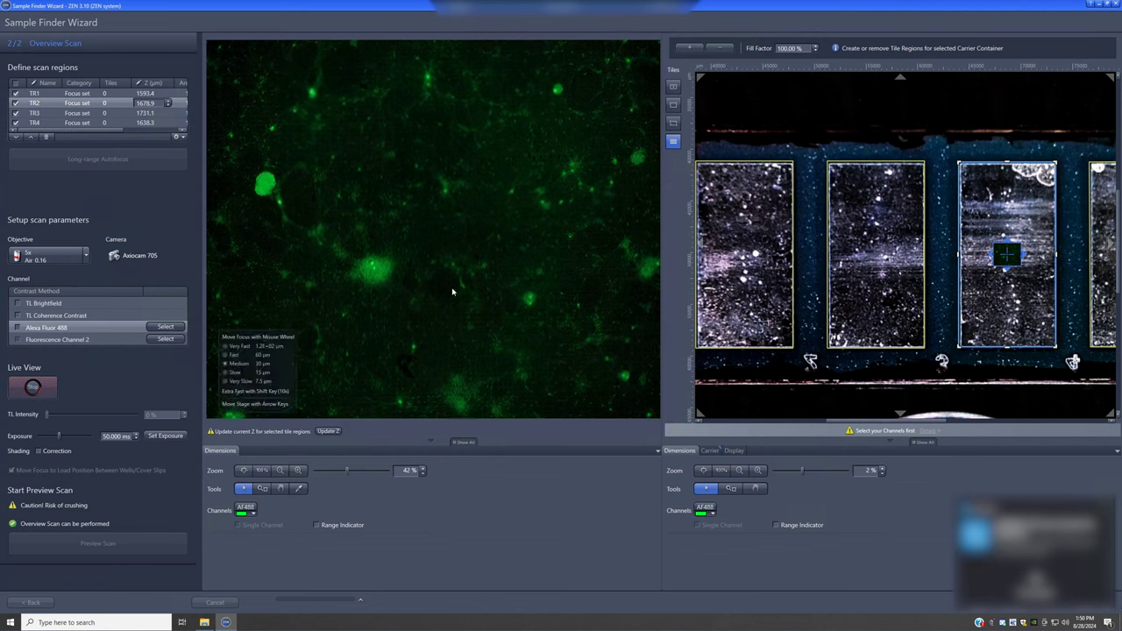
pyautogui.scroll(-2, 451, 285)
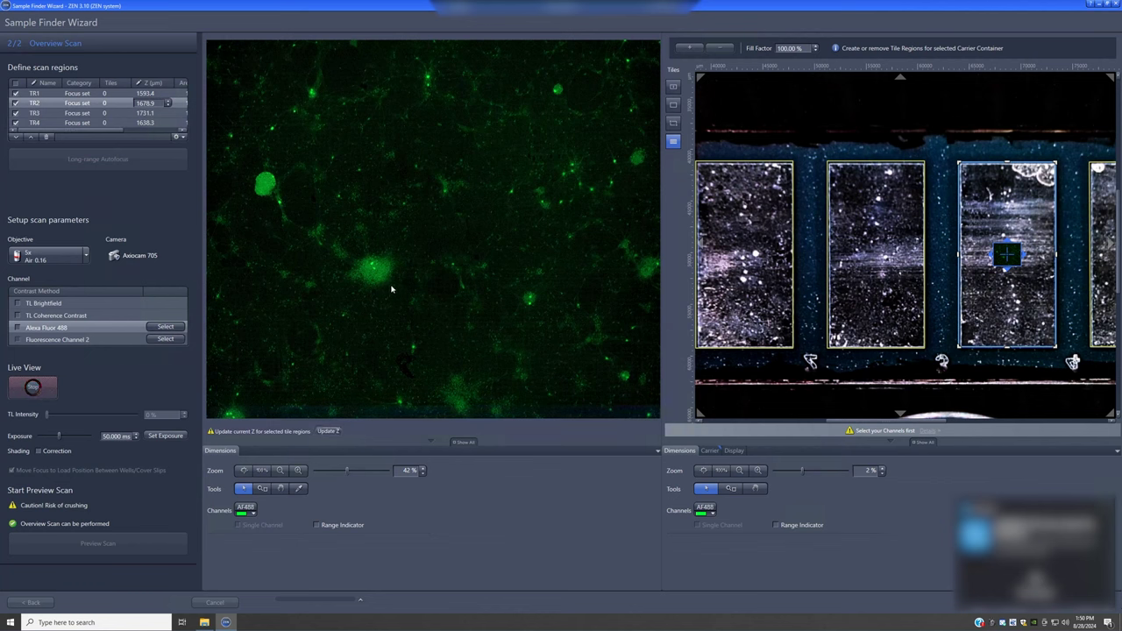
pyautogui.moveTo(392, 289)
pyautogui.scroll(-1, 392, 289)
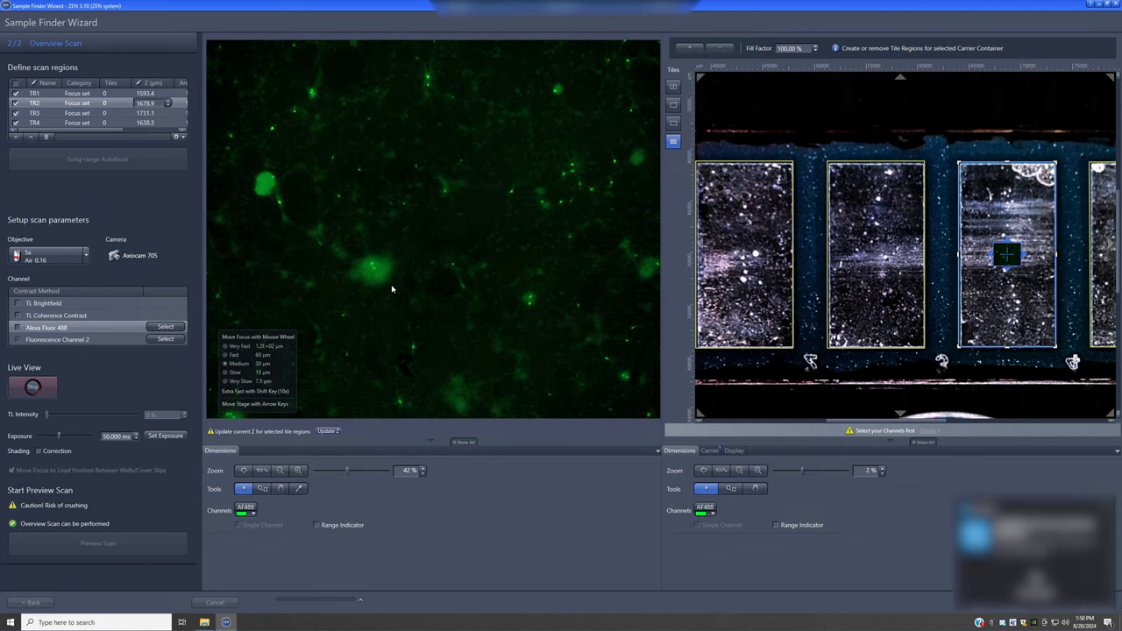
pyautogui.scroll(2, 392, 289)
pyautogui.click(328, 431)
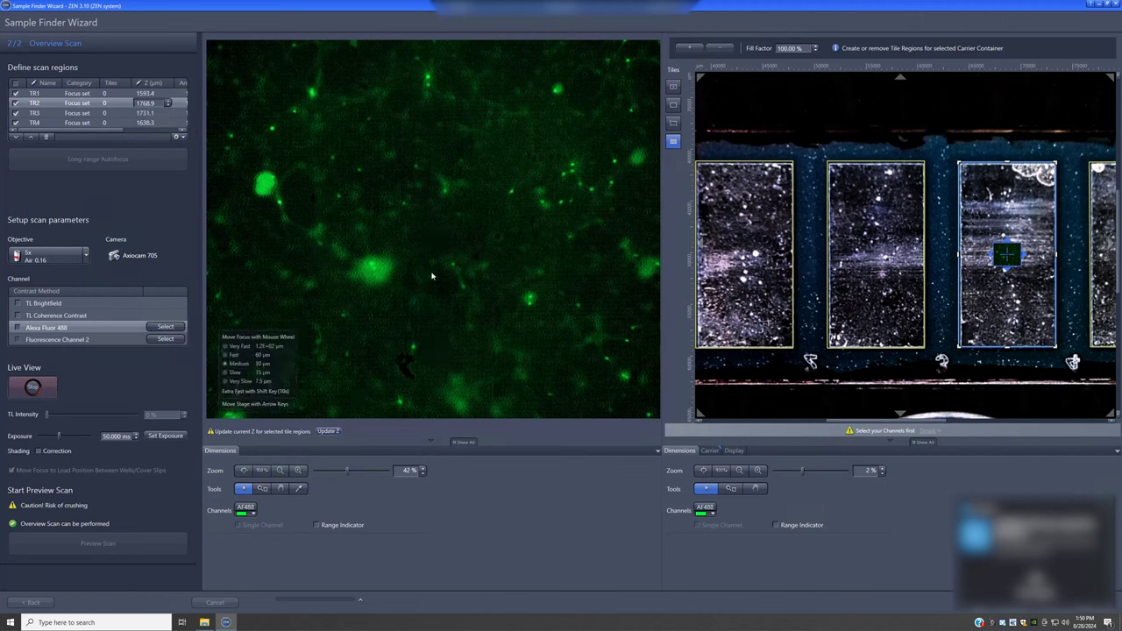
# Lower the focus and store the current Z, 1678.9 µm, for scan region TR2
pyautogui.scroll(-1, 431, 276)
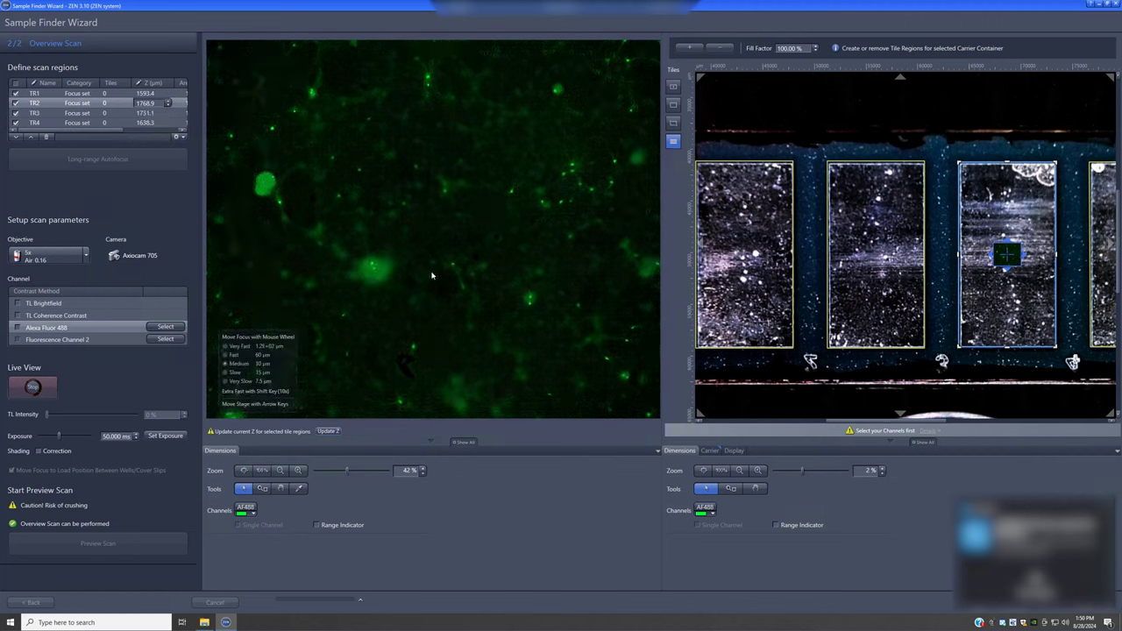
pyautogui.rightClick(124, 107)
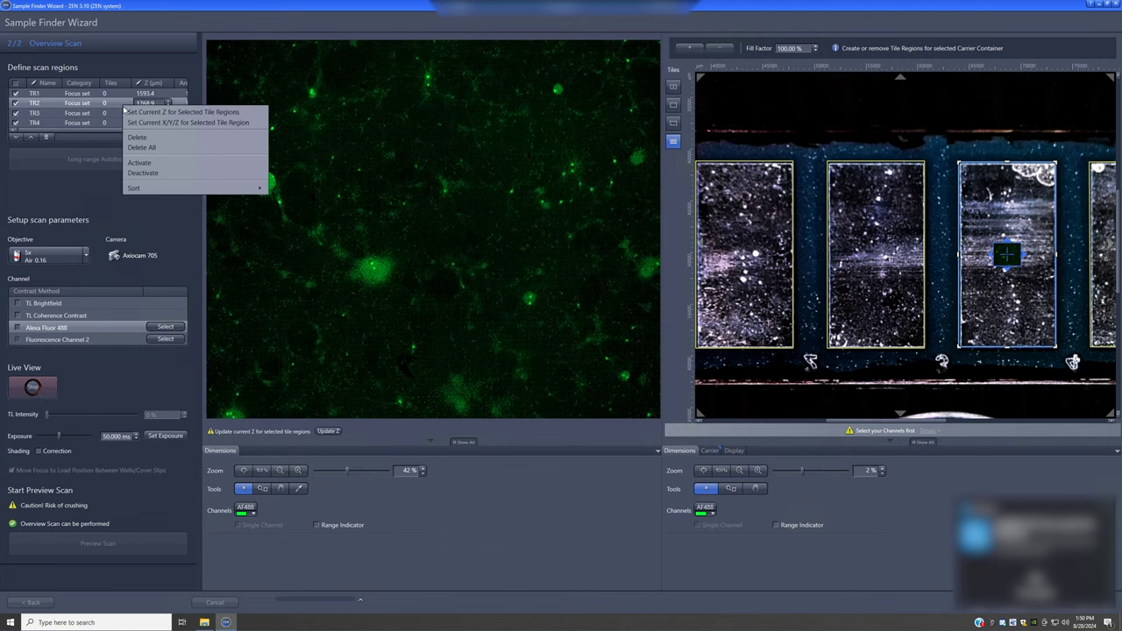
pyautogui.click(129, 112)
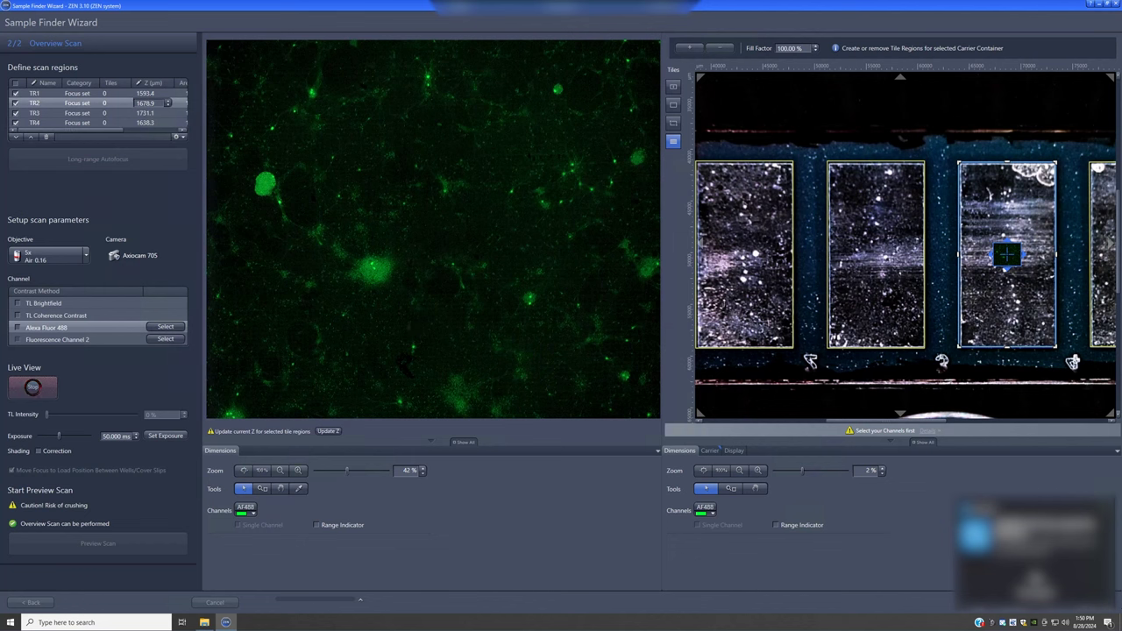
# Select scan regions TR1 to TR3 together and view the options for applying the current Z to them
pyautogui.click(110, 90)
pyautogui.keyDown('shift'); pyautogui.click(110, 115); pyautogui.keyUp('shift')
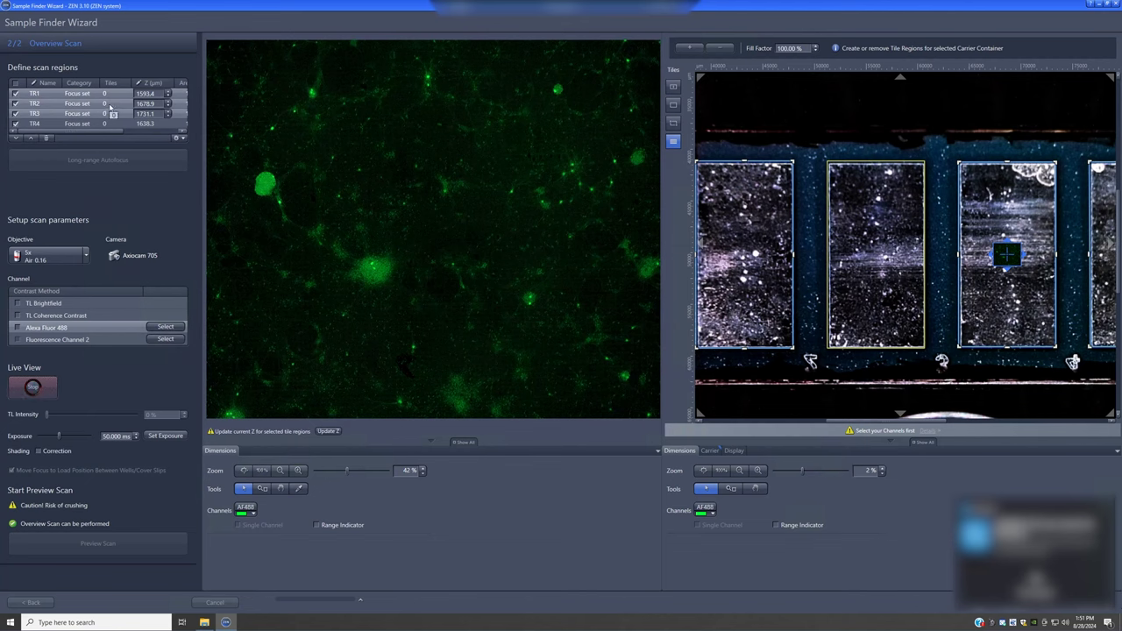
pyautogui.rightClick(109, 106)
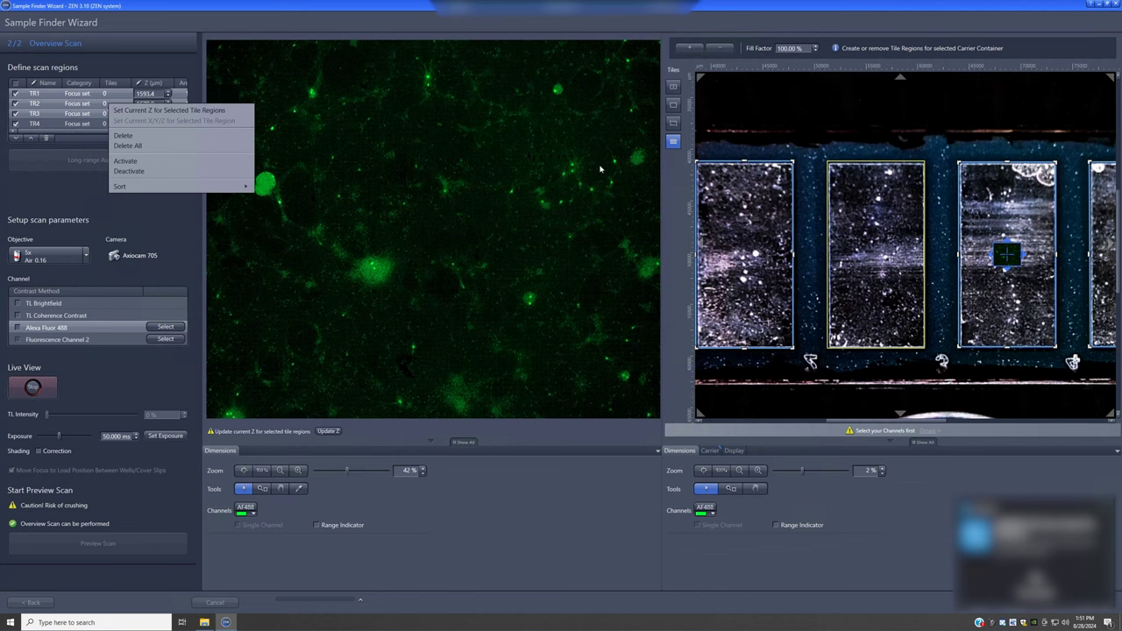
pyautogui.click(222, 150)
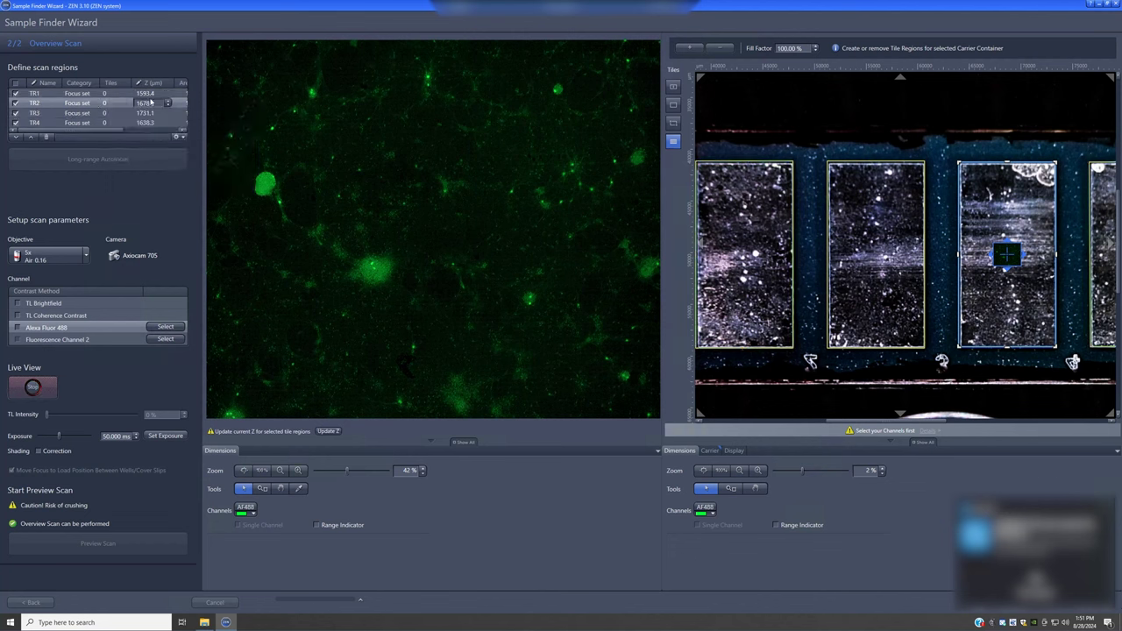